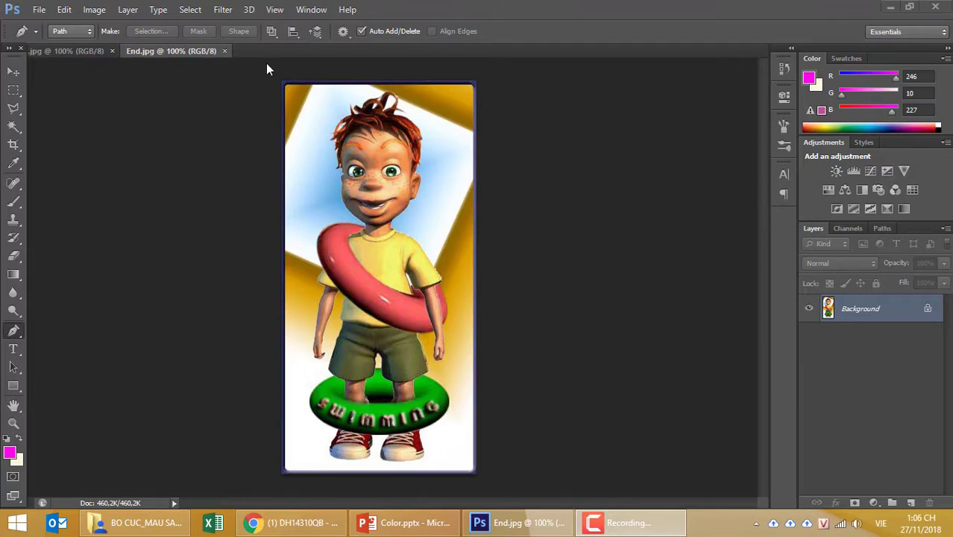
- Create a new blank document using the End.jpg size preset
{"action": "left_click", "coordinate": [76, 51]}
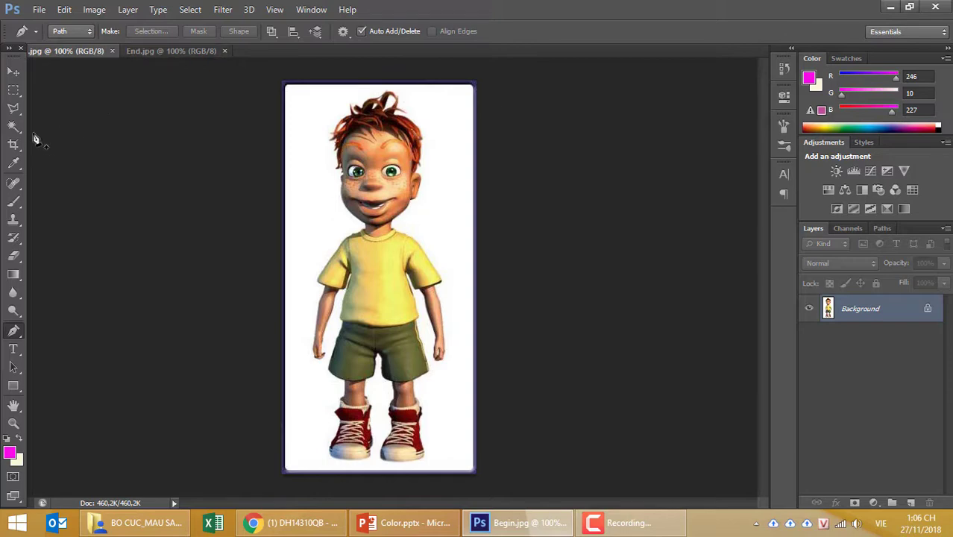
{"action": "key", "text": "ctrl+n"}
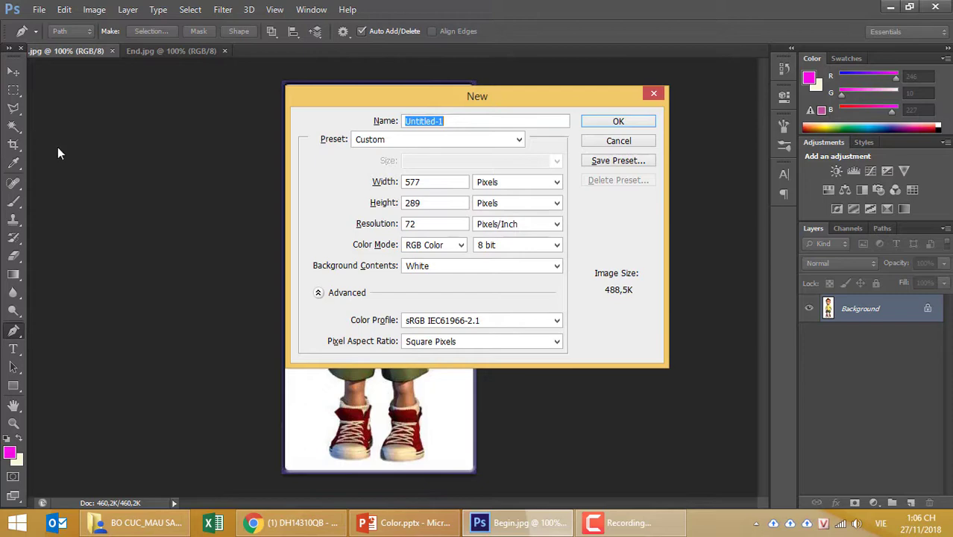
{"action": "left_click", "coordinate": [441, 145]}
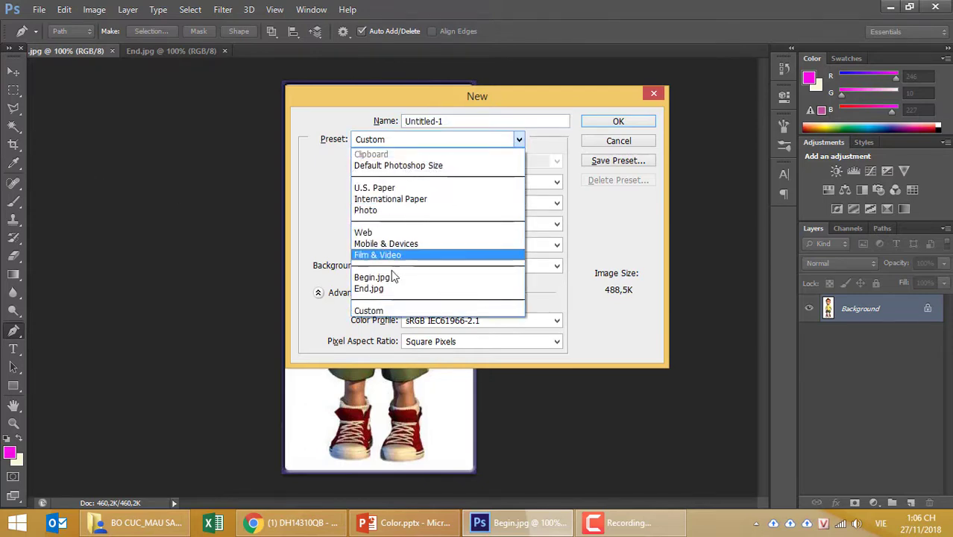
{"action": "left_click", "coordinate": [378, 291]}
{"action": "left_click", "coordinate": [613, 124]}
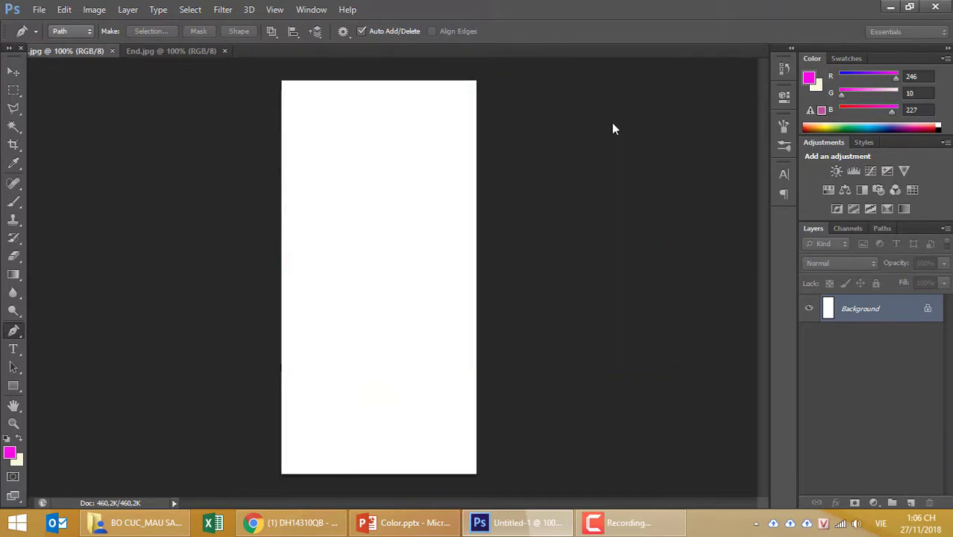
- Select the white background around the boy in Begin.jpg with the Magic Wand
{"action": "left_click", "coordinate": [74, 51]}
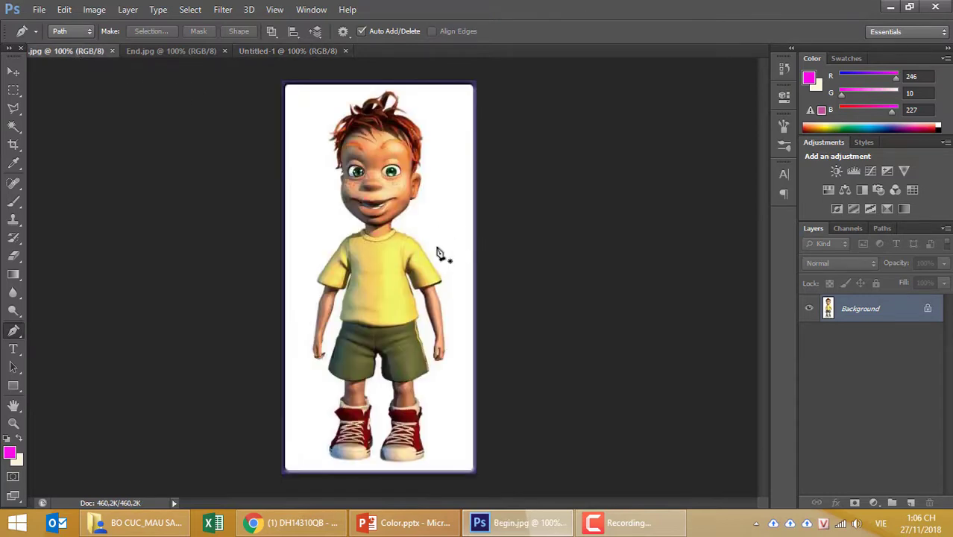
{"action": "left_click", "coordinate": [13, 127]}
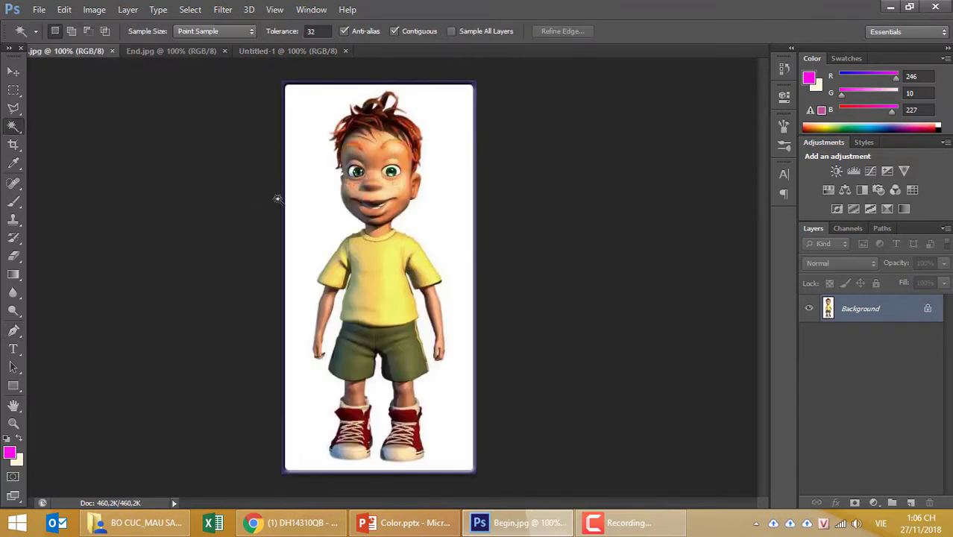
{"action": "left_click", "coordinate": [307, 201]}
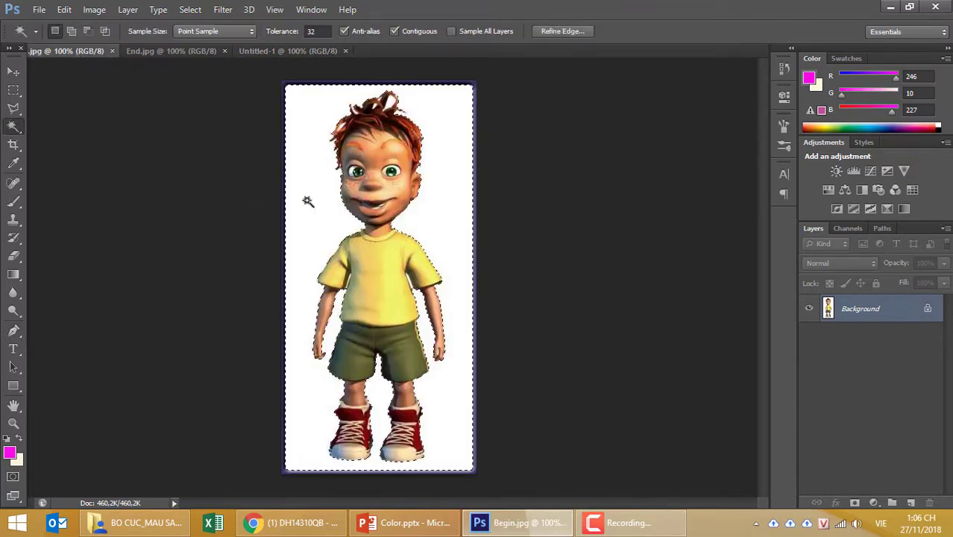
{"action": "right_click", "coordinate": [15, 128]}
{"action": "left_click", "coordinate": [73, 137]}
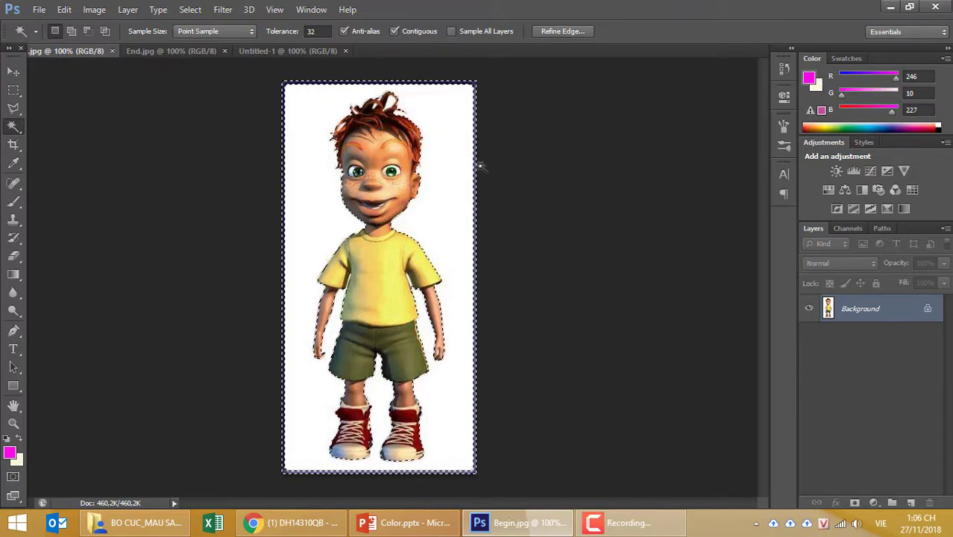
- Refine the selection with rectangular marquee strips along the top, right and left edges
{"action": "left_click", "coordinate": [14, 89]}
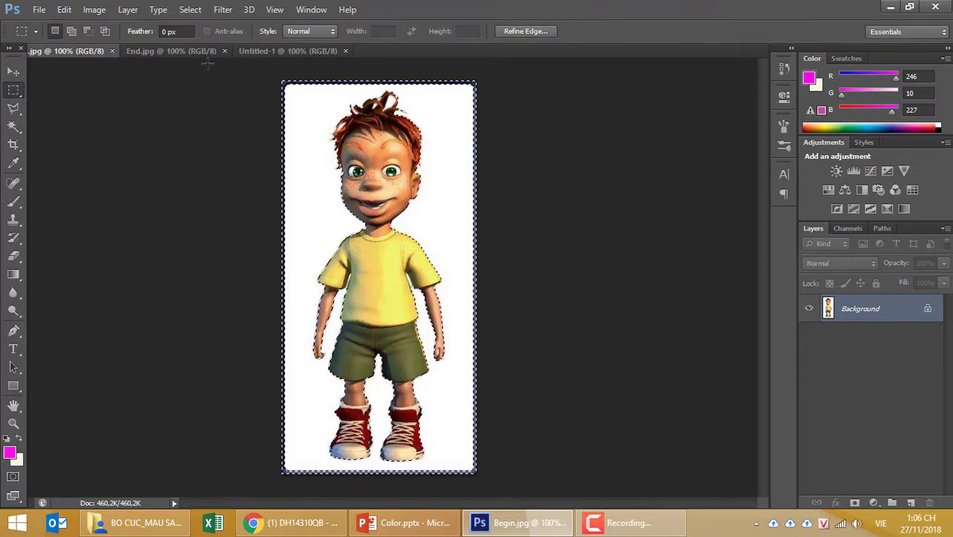
{"action": "mouse_move", "coordinate": [282, 80]}
{"action": "left_mouse_down"}
{"action": "mouse_move", "coordinate": [498, 89]}
{"action": "mouse_move", "coordinate": [491, 498]}
{"action": "left_mouse_up"}
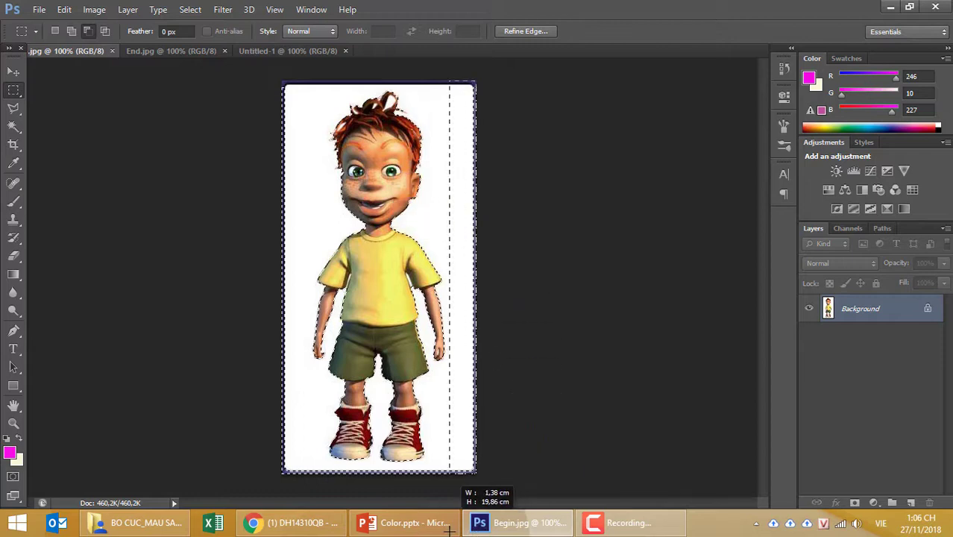
{"action": "left_click_drag", "start_coordinate": [491, 498], "coordinate": [490, 511]}
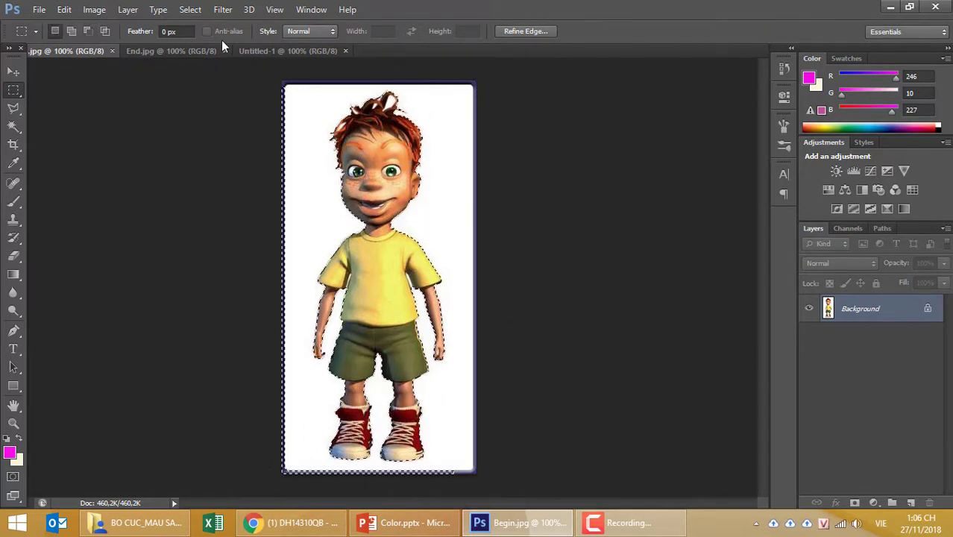
{"action": "mouse_move", "coordinate": [283, 140]}
{"action": "left_mouse_down"}
{"action": "mouse_move", "coordinate": [286, 470]}
{"action": "mouse_move", "coordinate": [504, 470]}
{"action": "left_mouse_up"}
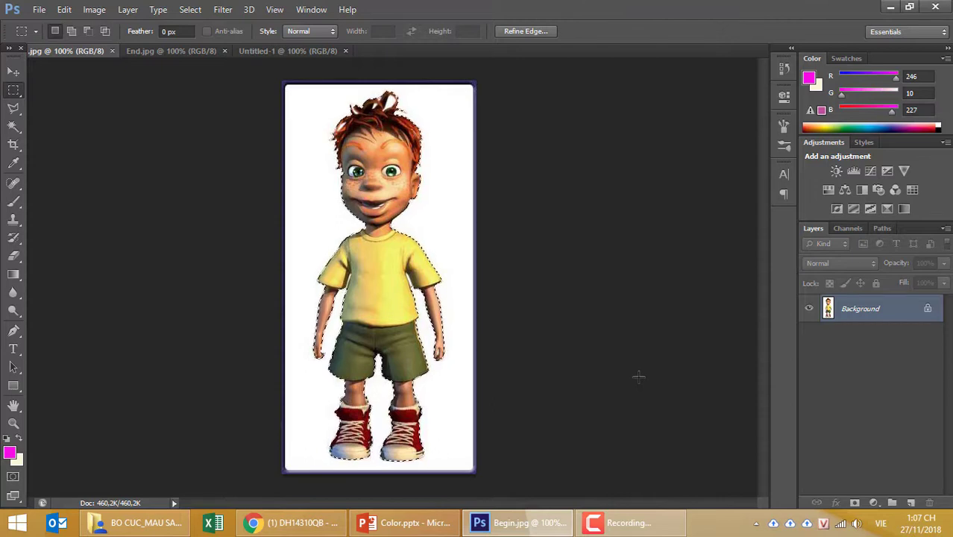
{"action": "left_click", "coordinate": [258, 51]}
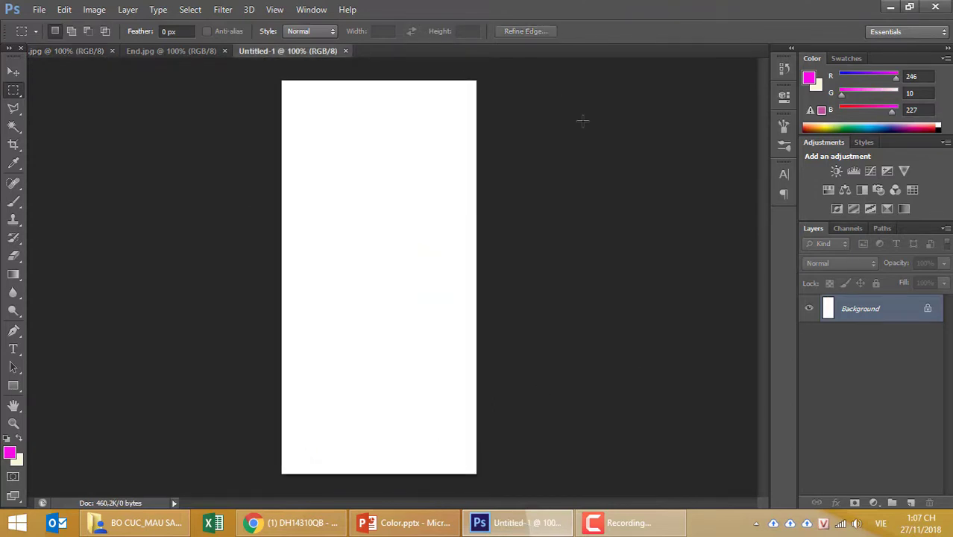
- Paste the boy into Untitled-1 as Layer 1 and view End.jpg for reference
{"action": "key", "text": "ctrl+v"}
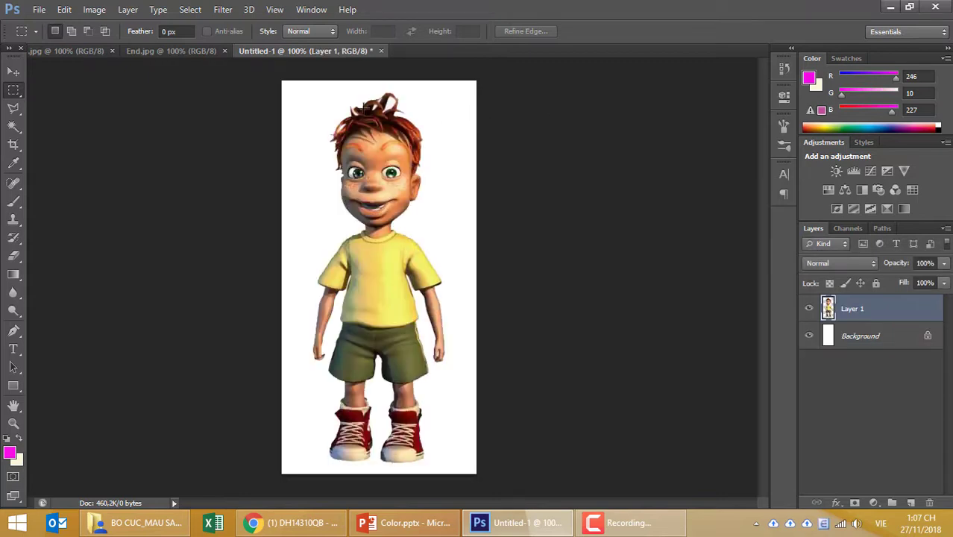
{"action": "left_click", "coordinate": [128, 50]}
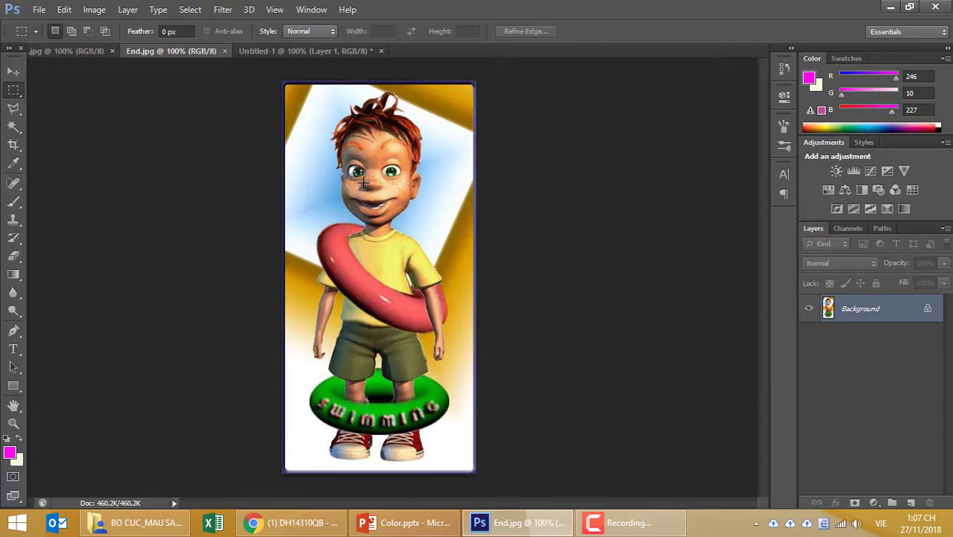
- Add an empty Layer 2 beneath the boy's layer in Untitled-1
{"action": "left_click", "coordinate": [279, 52]}
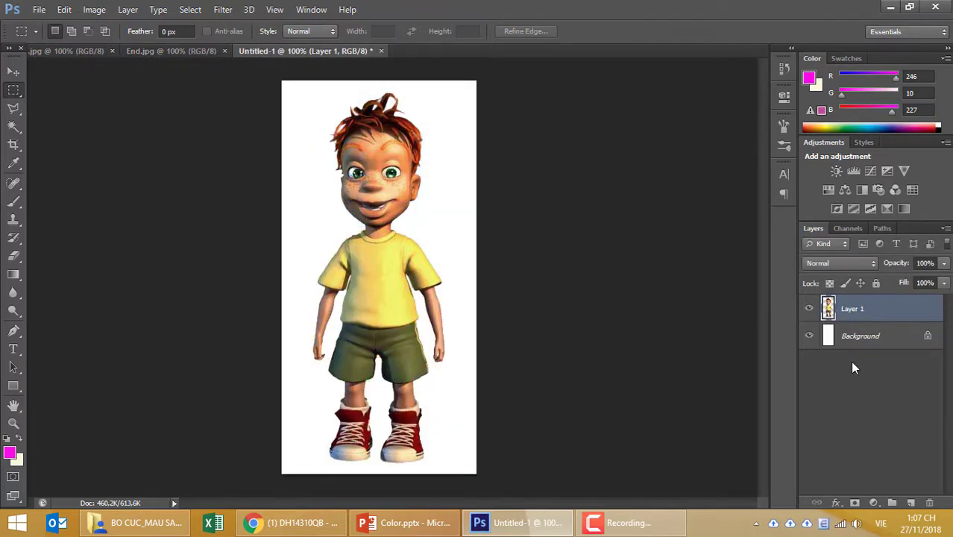
{"action": "left_click", "coordinate": [900, 504]}
{"action": "left_click_drag", "start_coordinate": [875, 308], "coordinate": [873, 345]}
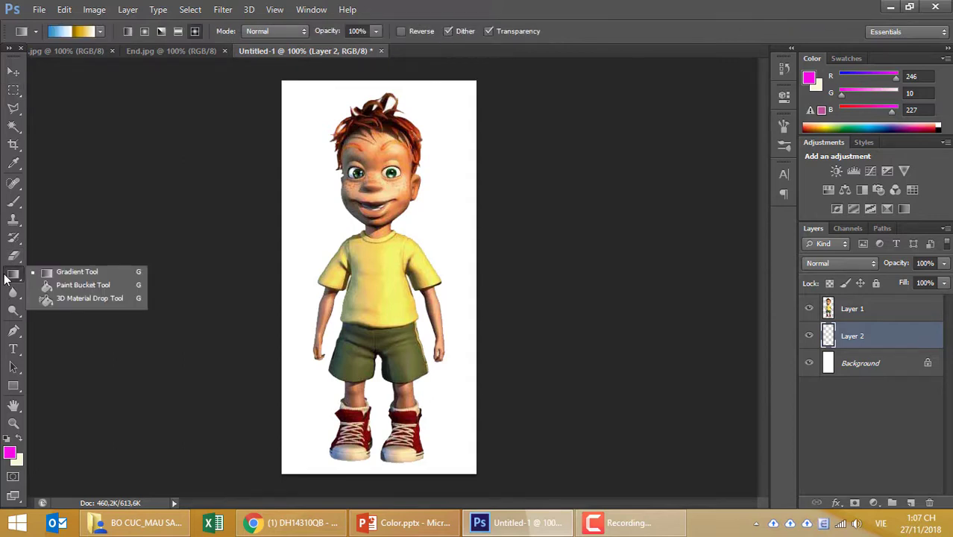
- Choose the Gradient Tool, restore and append the default gradients, and edit the Chrome gradient
{"action": "left_click_drag", "start_coordinate": [13, 275], "coordinate": [51, 274]}
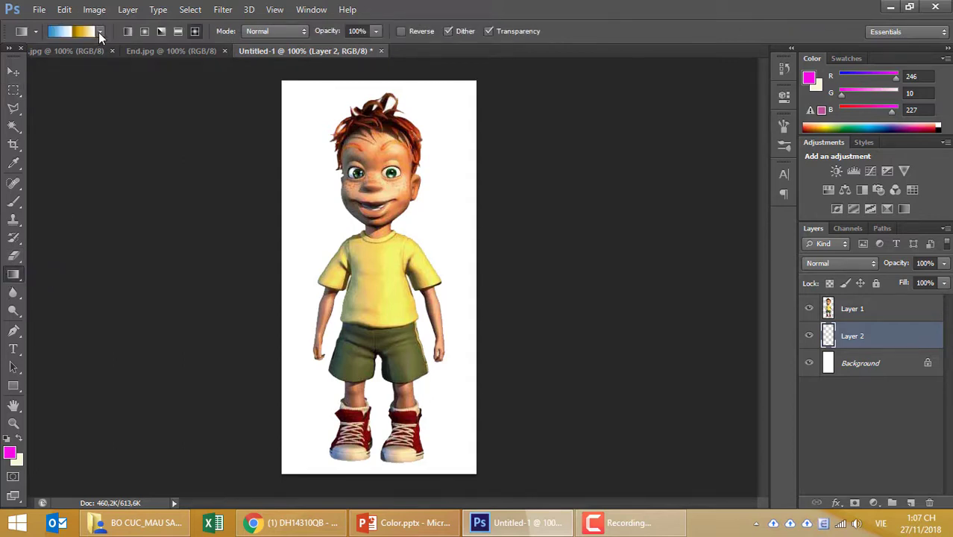
{"action": "left_click", "coordinate": [99, 32]}
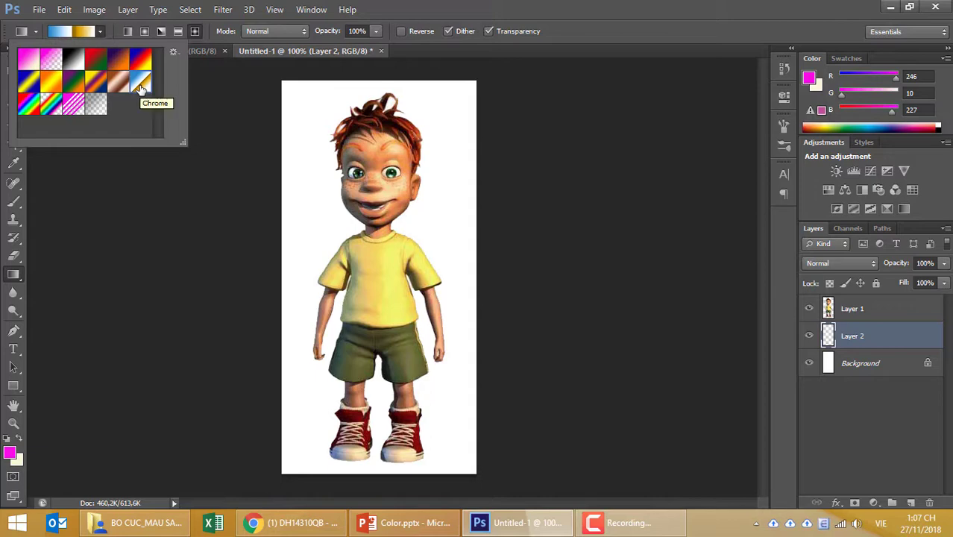
{"action": "left_click", "coordinate": [173, 51]}
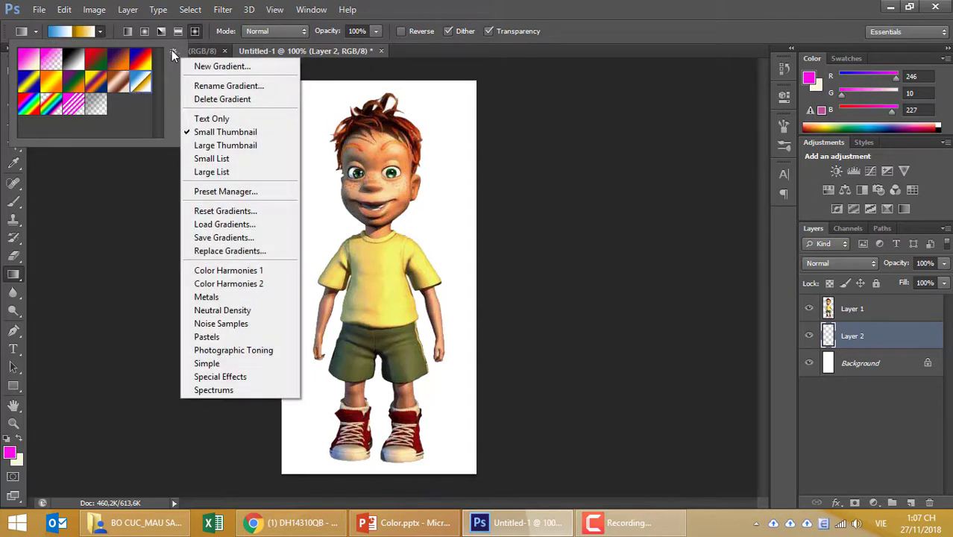
{"action": "left_click", "coordinate": [226, 211]}
{"action": "left_click", "coordinate": [549, 207]}
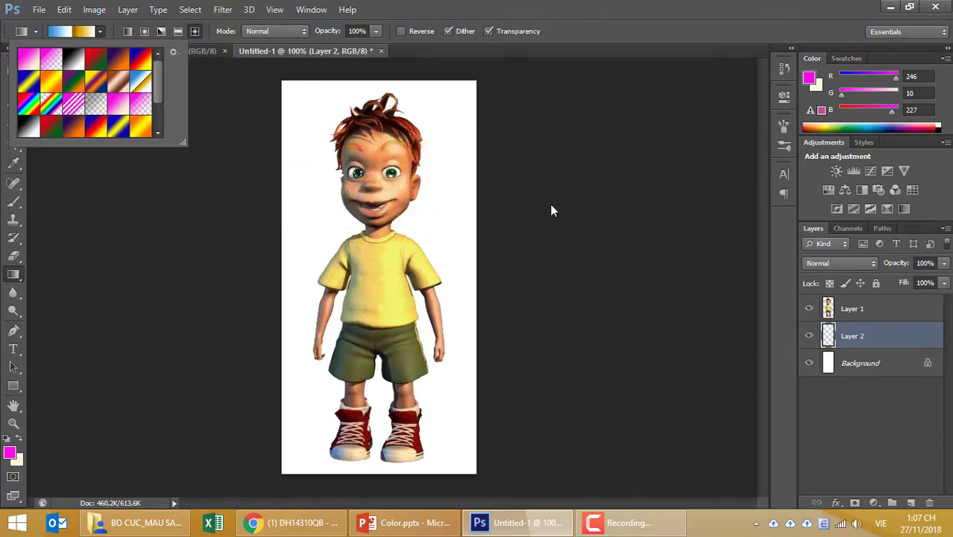
{"action": "mouse_move", "coordinate": [160, 71]}
{"action": "left_mouse_down"}
{"action": "mouse_move", "coordinate": [157, 113]}
{"action": "mouse_move", "coordinate": [160, 47]}
{"action": "mouse_move", "coordinate": [158, 121]}
{"action": "mouse_move", "coordinate": [163, 65]}
{"action": "left_mouse_up"}
{"action": "left_click", "coordinate": [73, 31]}
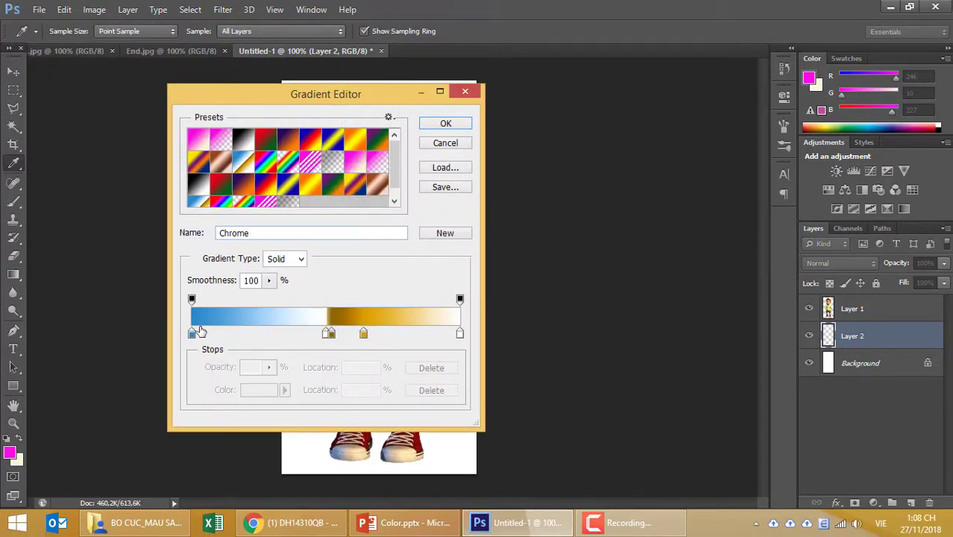
- Accept the Chrome gradient and try diamond and linear gradients on Layer 2
{"action": "left_click", "coordinate": [446, 124]}
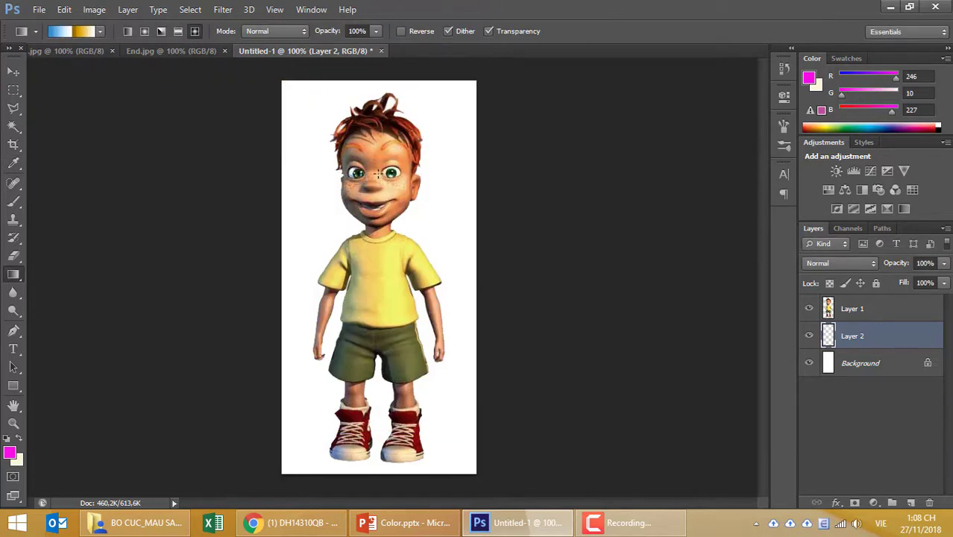
{"action": "left_click_drag", "start_coordinate": [371, 174], "coordinate": [338, 90]}
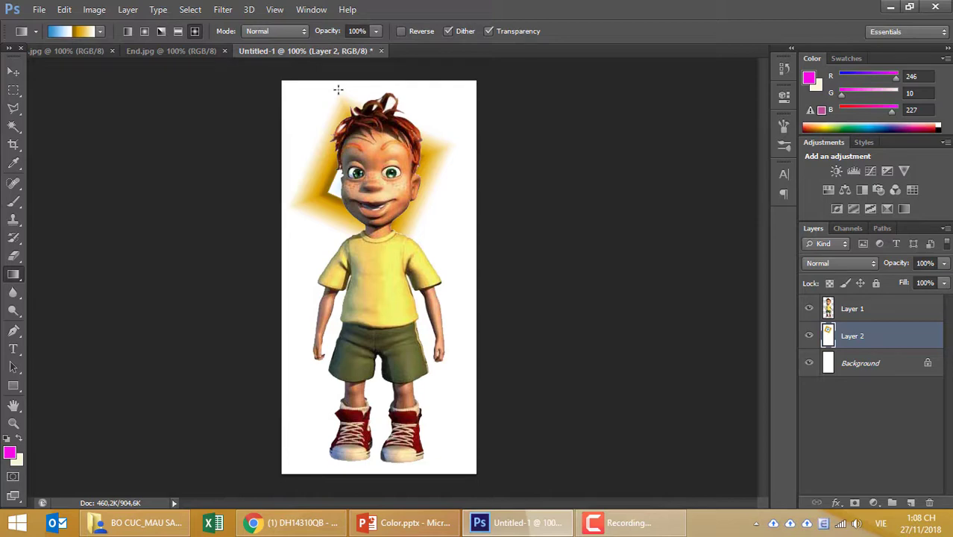
{"action": "key", "text": "ctrl+z"}
{"action": "left_click_drag", "start_coordinate": [371, 173], "coordinate": [299, 47]}
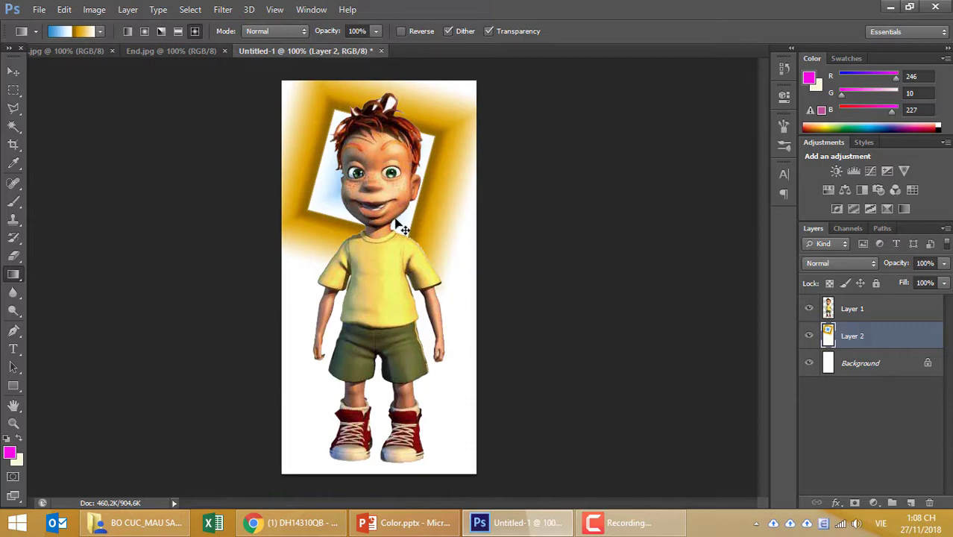
{"action": "key", "text": "ctrl+z"}
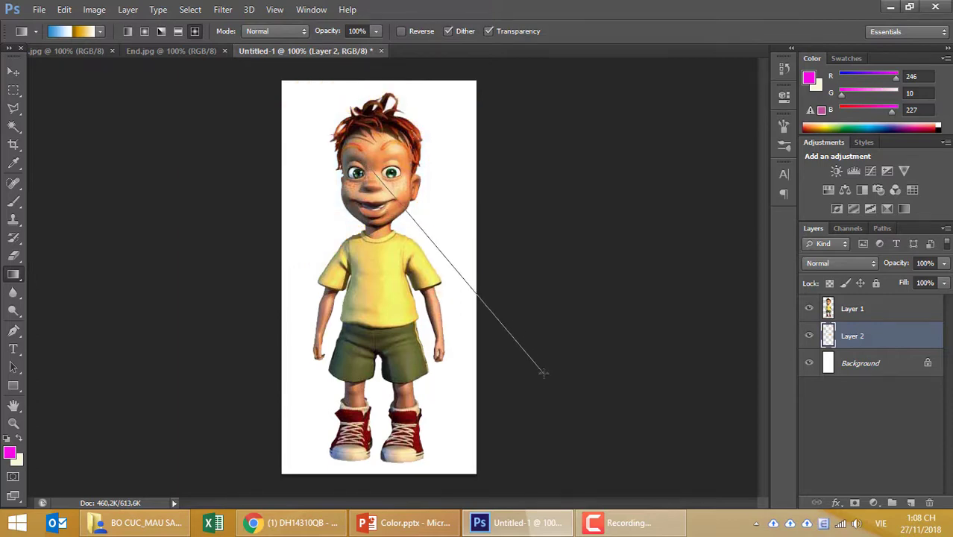
{"action": "left_click_drag", "start_coordinate": [384, 185], "coordinate": [536, 407]}
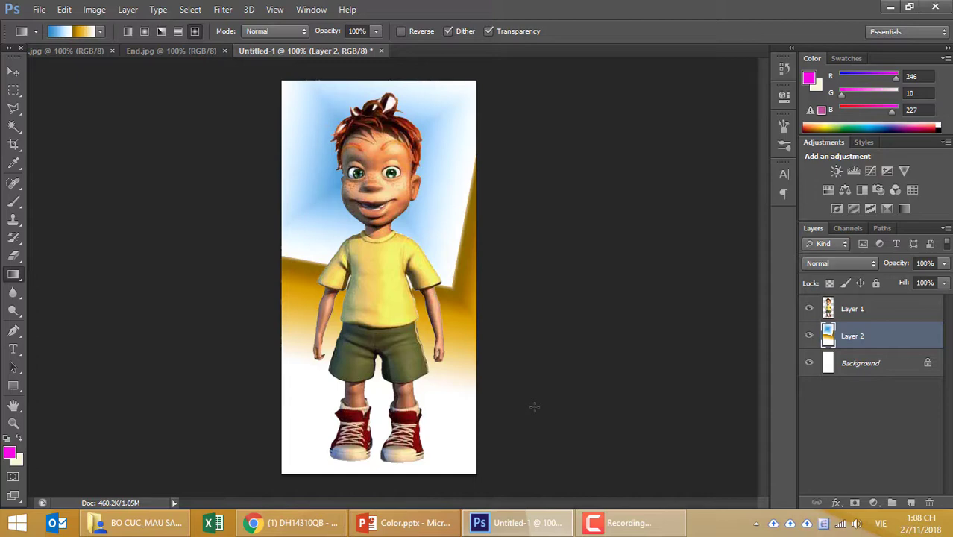
{"action": "key", "text": "ctrl+z"}
{"action": "left_click_drag", "start_coordinate": [397, 216], "coordinate": [509, 365]}
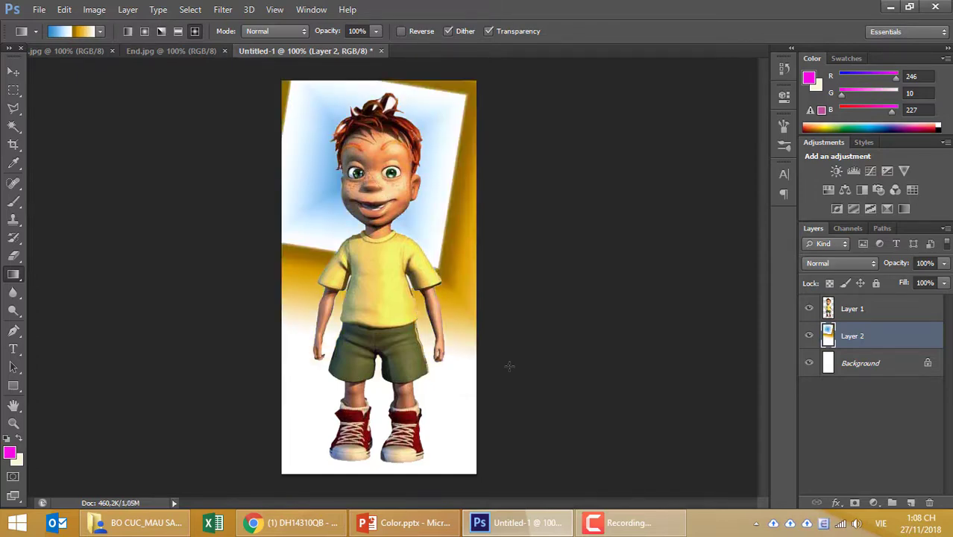
- Draw a tilted blue-to-yellow diamond gradient from the boy's face outward
{"action": "key", "text": "ctrl+s"}
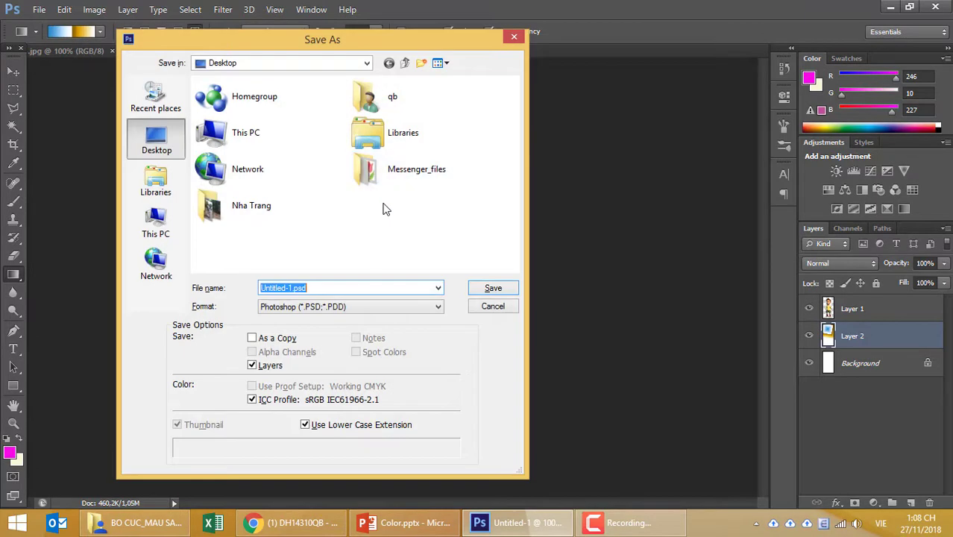
{"action": "key", "text": "Escape"}
{"action": "key", "text": "ctrl+z"}
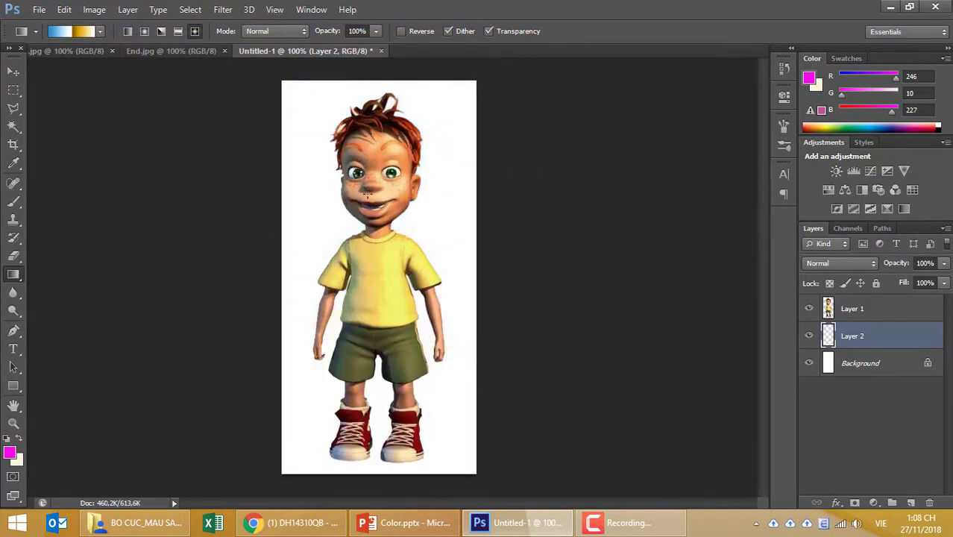
{"action": "left_click_drag", "start_coordinate": [367, 191], "coordinate": [415, 371]}
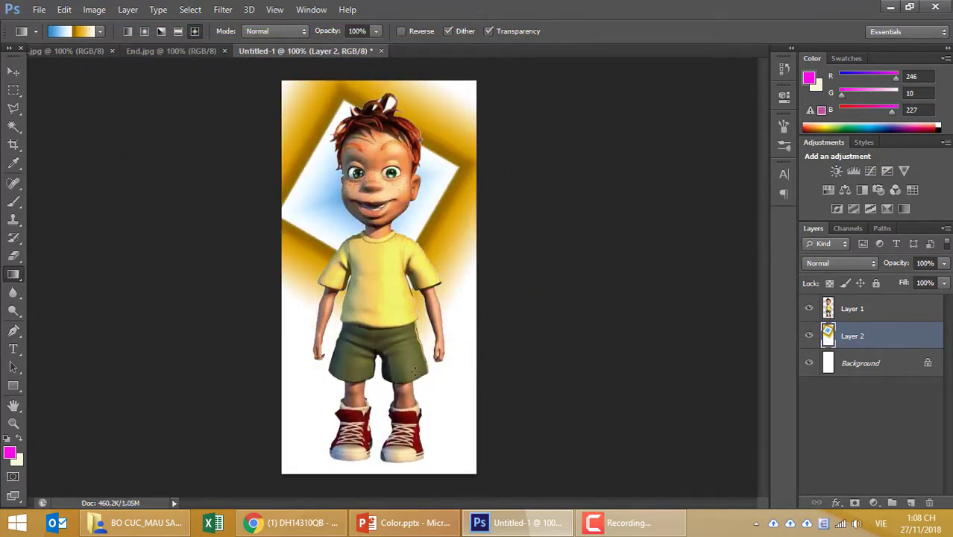
{"action": "key", "text": "ctrl+z"}
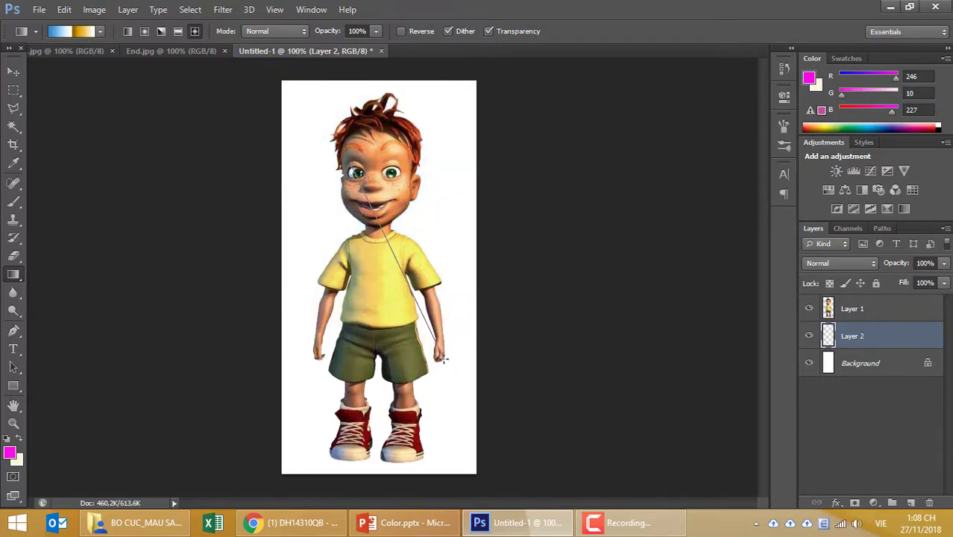
{"action": "left_click_drag", "start_coordinate": [362, 194], "coordinate": [448, 363]}
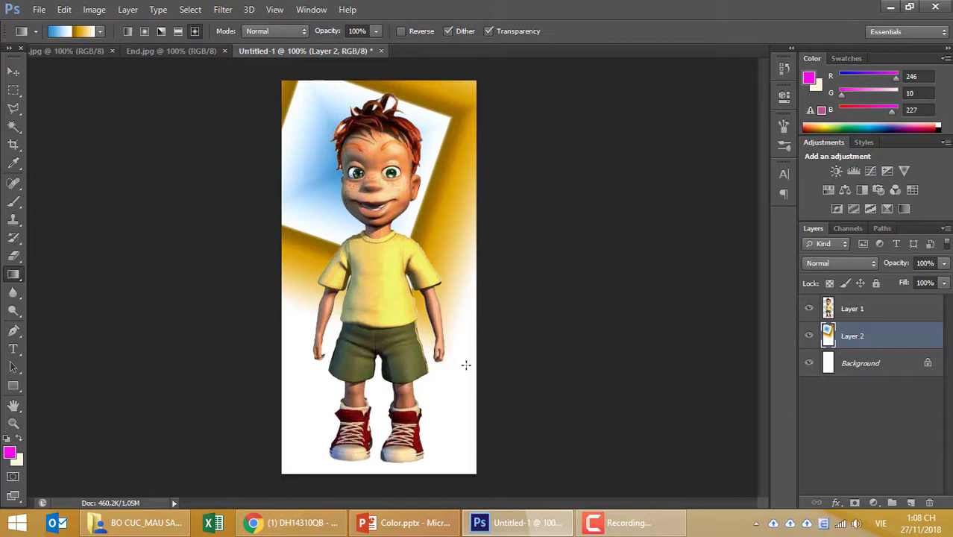
- Shift the large gradient, then delete it from Layer 2
{"action": "key", "text": "v"}
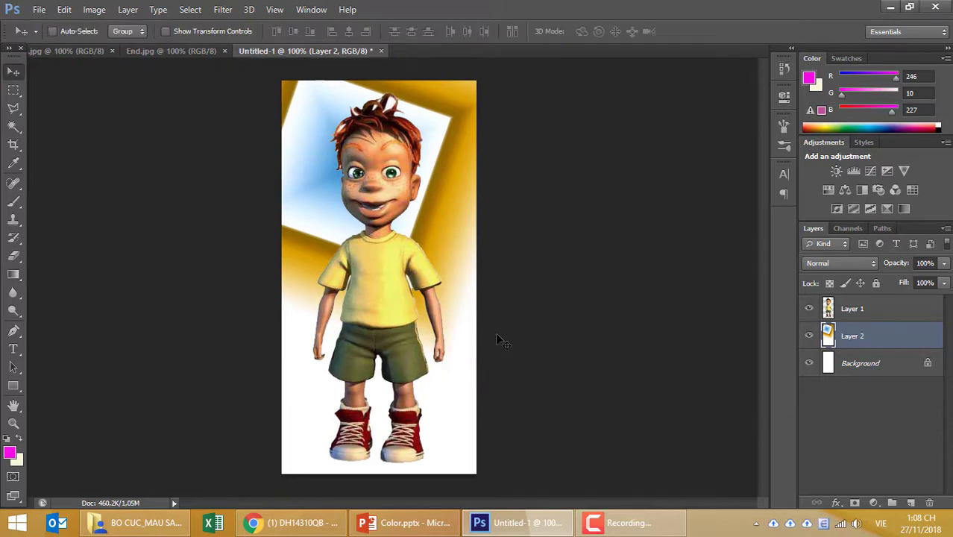
{"action": "mouse_move", "coordinate": [440, 179]}
{"action": "left_mouse_down"}
{"action": "mouse_move", "coordinate": [452, 188]}
{"action": "mouse_move", "coordinate": [438, 206]}
{"action": "mouse_move", "coordinate": [436, 196]}
{"action": "left_mouse_up"}
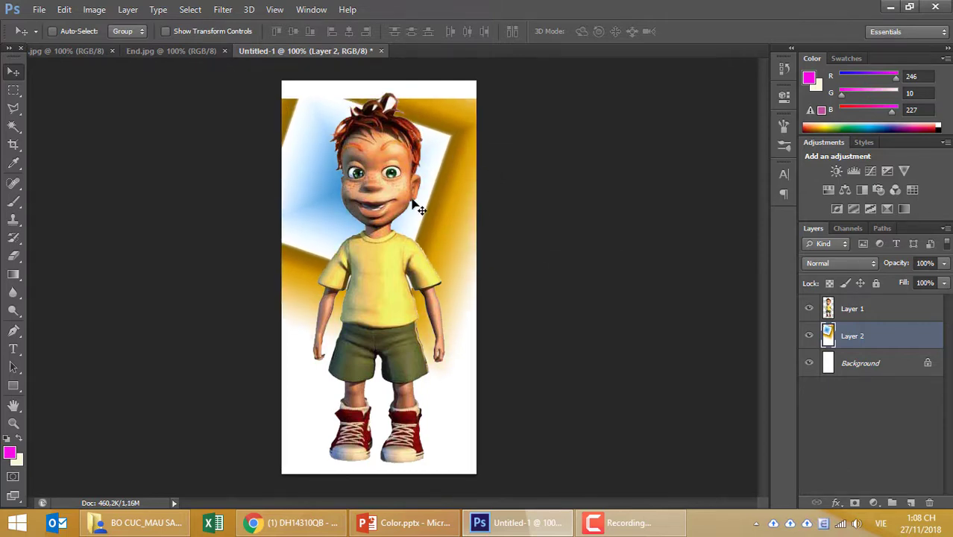
{"action": "key", "text": "shift+Up"}
{"action": "key", "text": "shift+Up"}
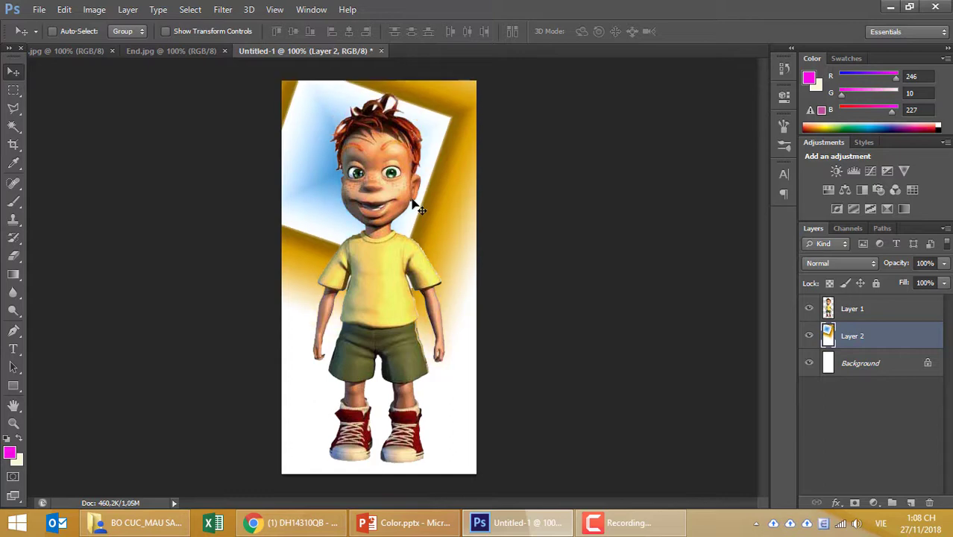
{"action": "key", "text": "Delete"}
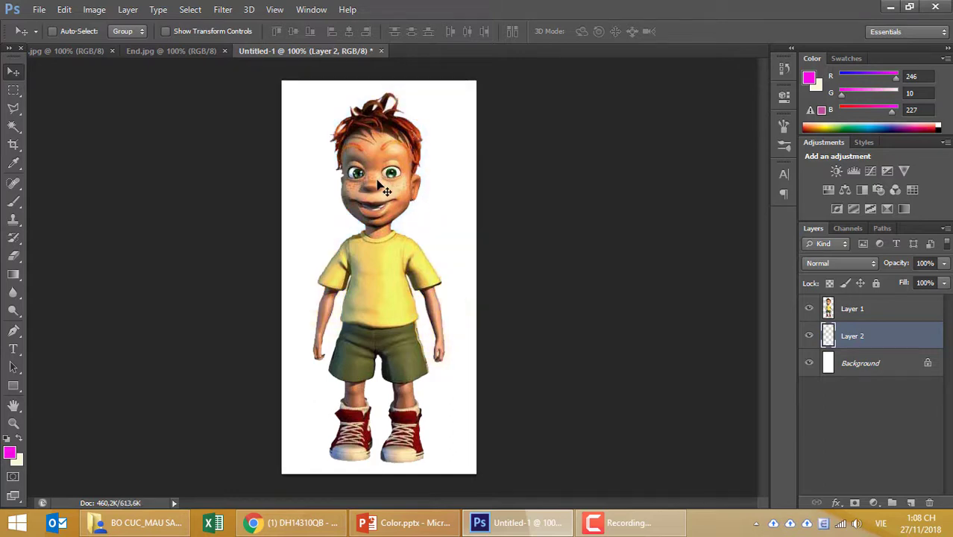
- Draw a small yellow diamond gradient behind the boy's head and show rulers
{"action": "left_click", "coordinate": [13, 273]}
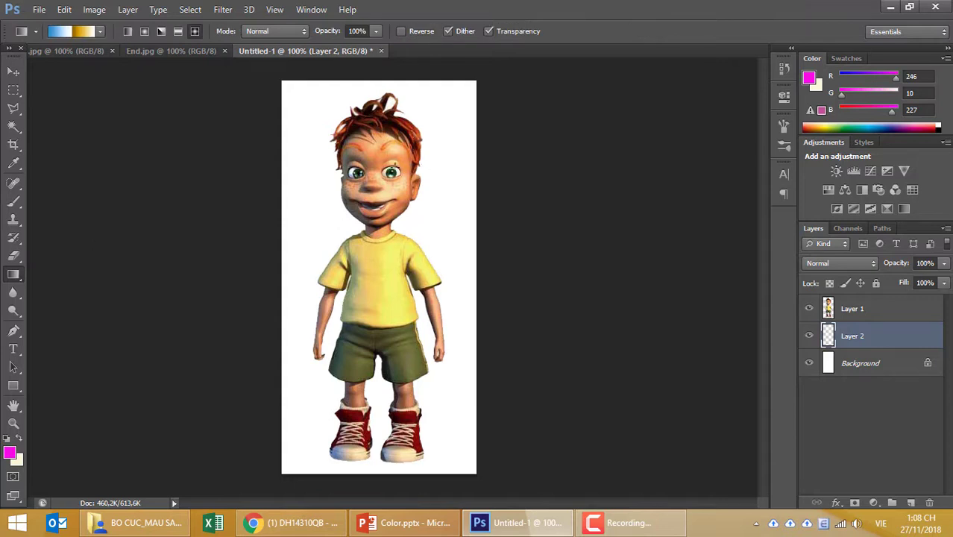
{"action": "left_click_drag", "start_coordinate": [377, 166], "coordinate": [410, 246]}
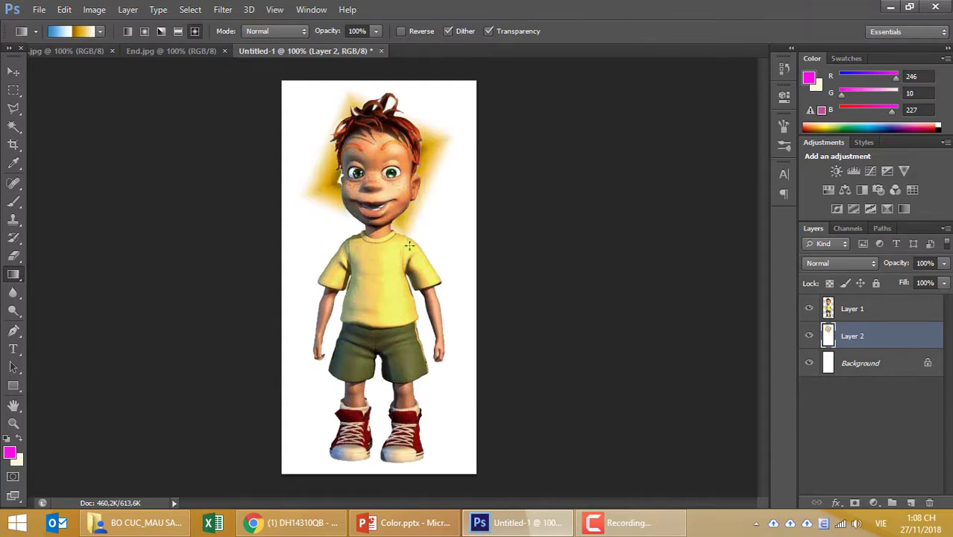
{"action": "key", "text": "ctrl+r"}
{"action": "key", "text": "ctrl+t"}
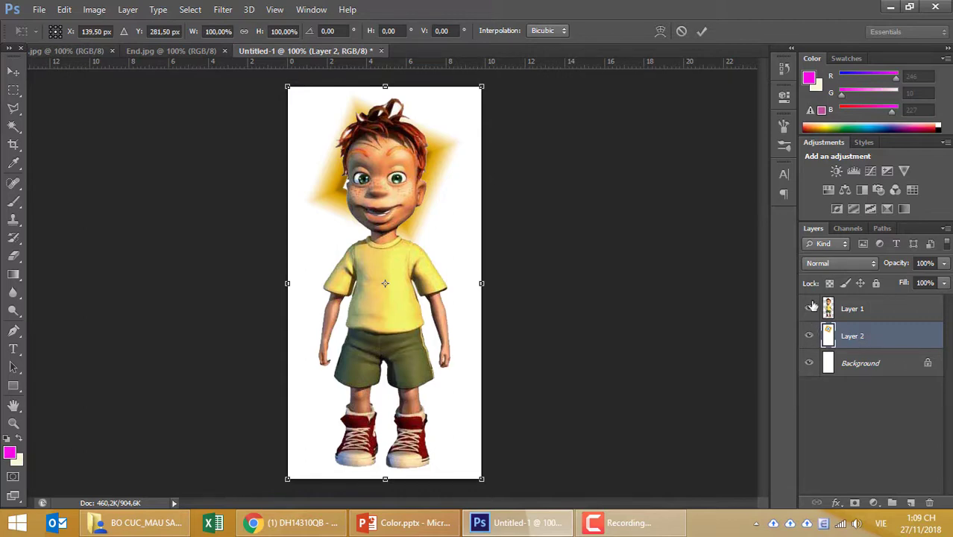
- Check the gradient alone, then scale it to about 146% and move it down
{"action": "left_click", "coordinate": [811, 308]}
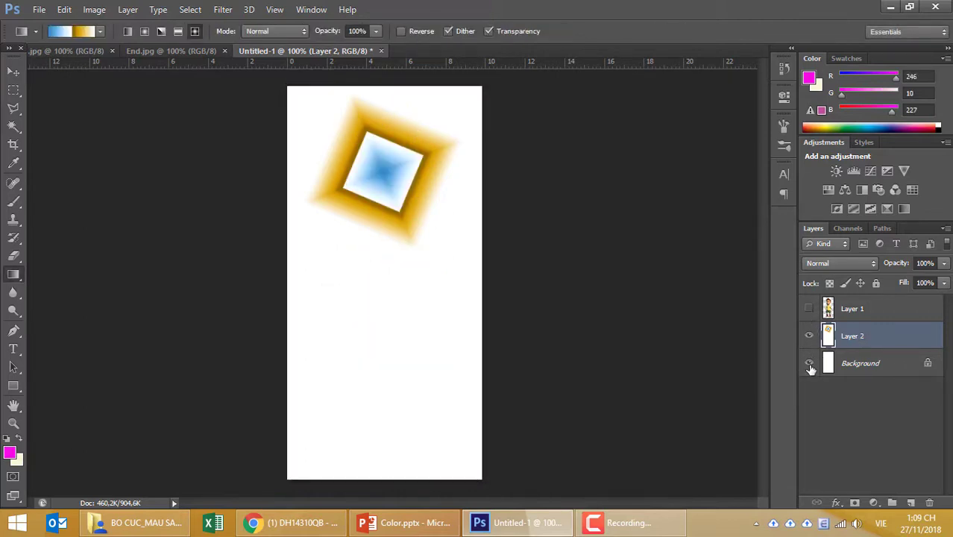
{"action": "left_click", "coordinate": [809, 308]}
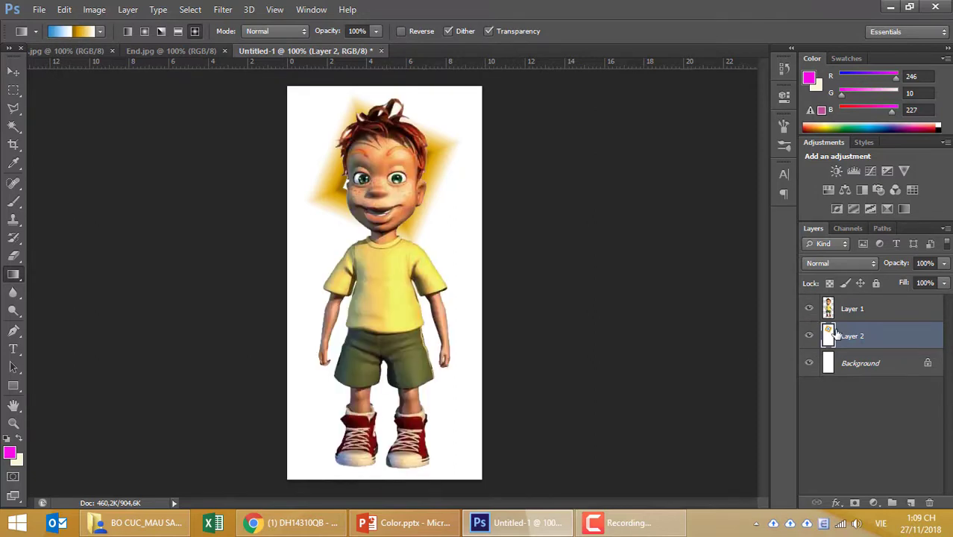
{"action": "key", "text": "ctrl+t"}
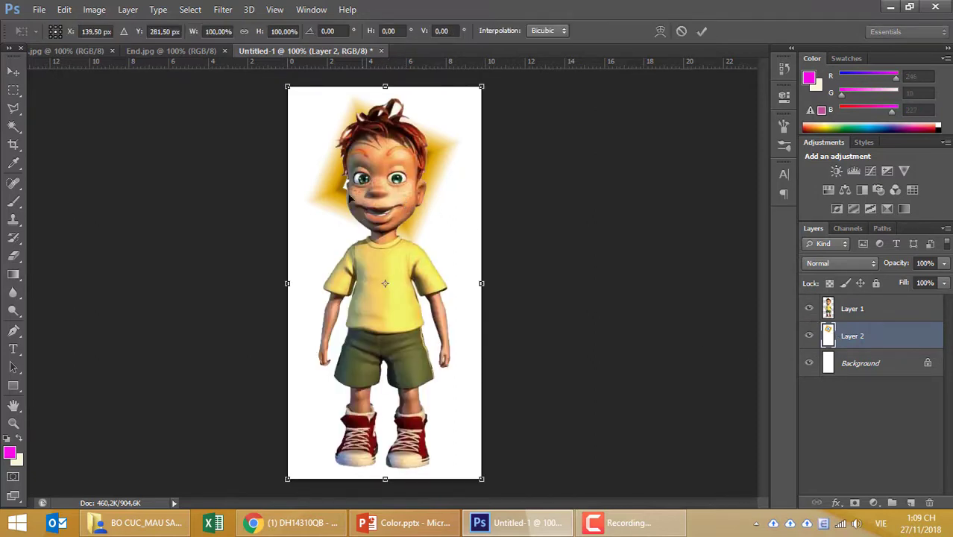
{"action": "left_click_drag", "start_coordinate": [288, 87], "coordinate": [256, 78]}
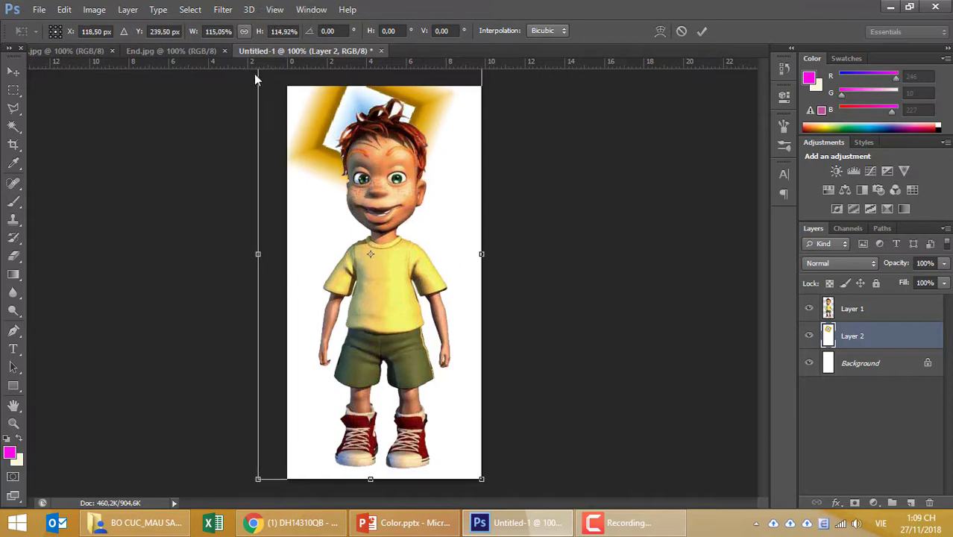
{"action": "left_click_drag", "start_coordinate": [481, 479], "coordinate": [516, 535]}
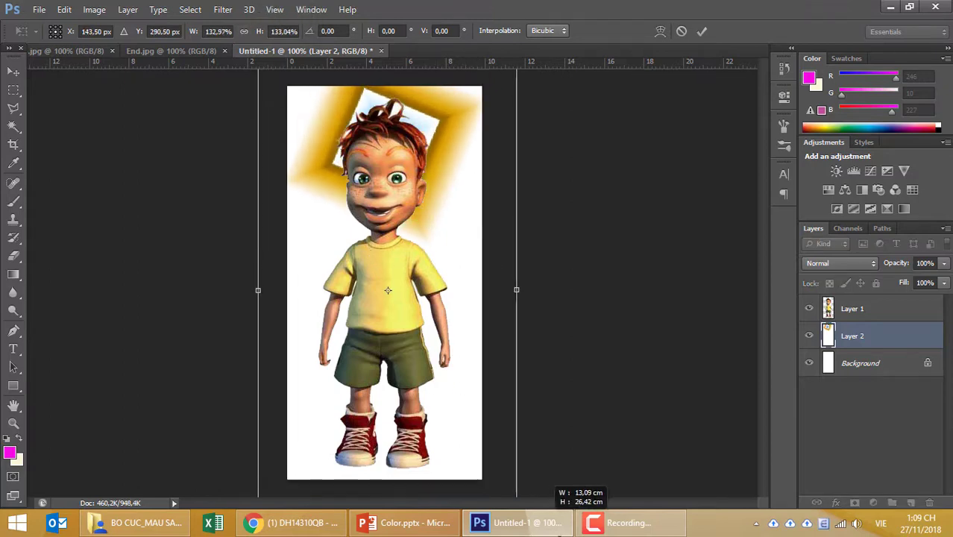
{"action": "left_click_drag", "start_coordinate": [556, 489], "coordinate": [582, 507]}
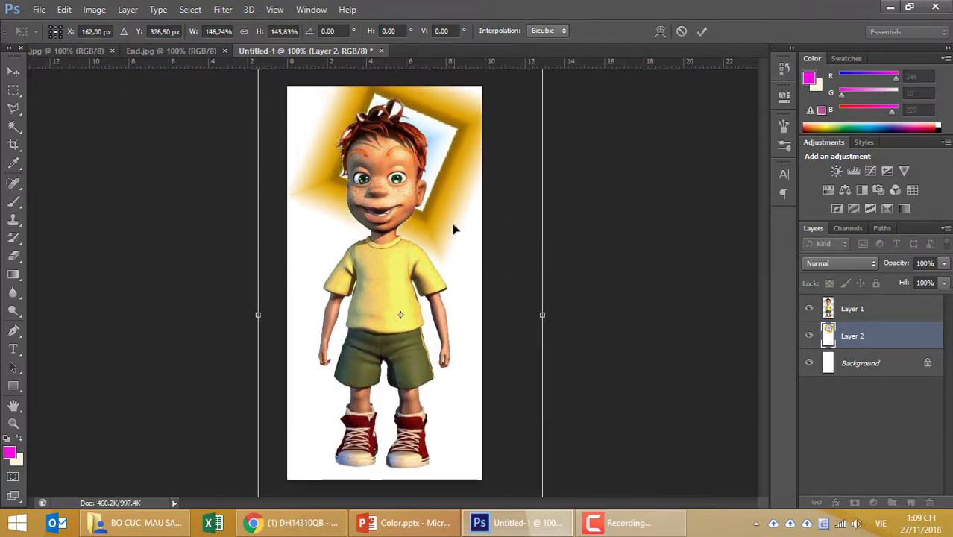
{"action": "left_click_drag", "start_coordinate": [455, 229], "coordinate": [434, 449]}
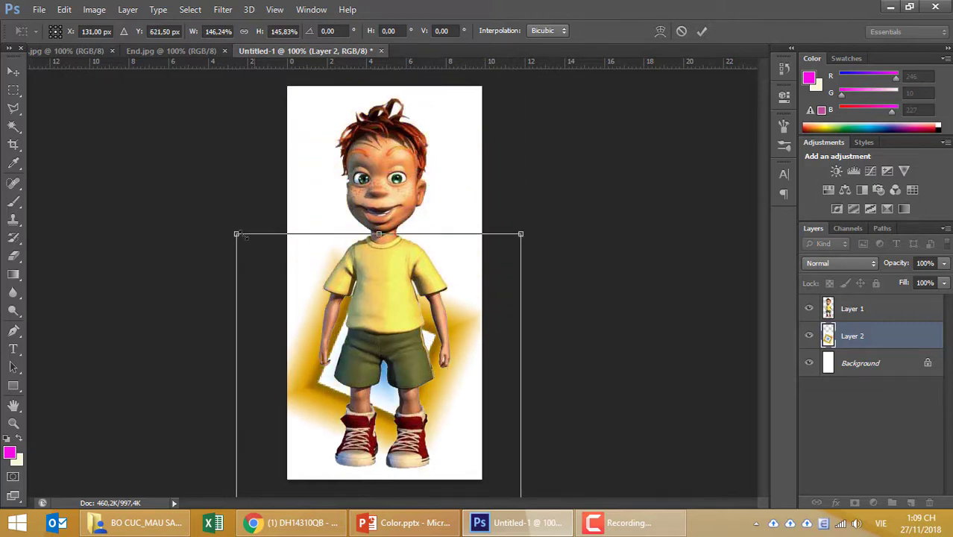
- Enlarge the gradient to about 226% and position it behind the boy's head
{"action": "left_click_drag", "start_coordinate": [237, 234], "coordinate": [142, 69]}
{"action": "mouse_move", "coordinate": [447, 191]}
{"action": "left_mouse_down"}
{"action": "mouse_move", "coordinate": [482, 166]}
{"action": "mouse_move", "coordinate": [489, 143]}
{"action": "left_mouse_up"}
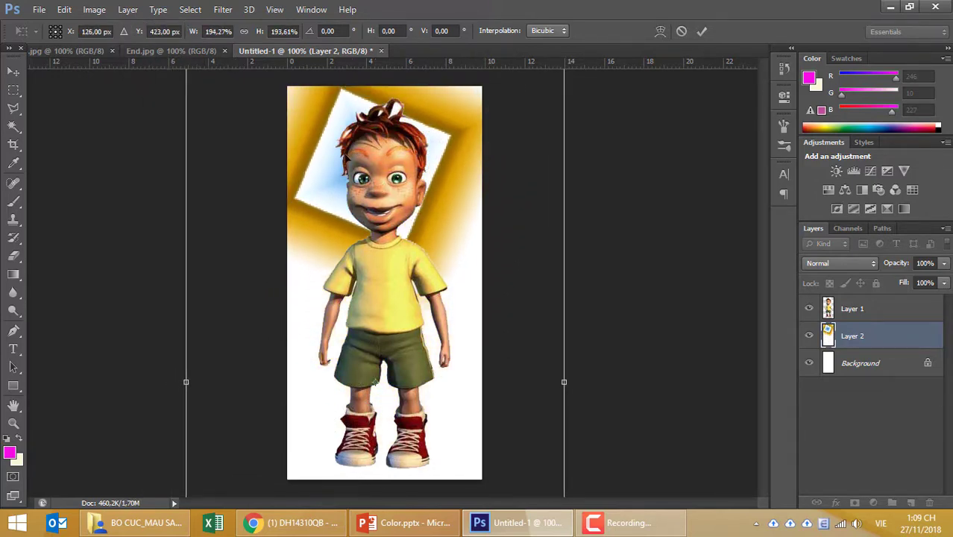
{"action": "left_click_drag", "start_coordinate": [347, 159], "coordinate": [341, 245]}
{"action": "left_click_drag", "start_coordinate": [170, 117], "coordinate": [123, 97]}
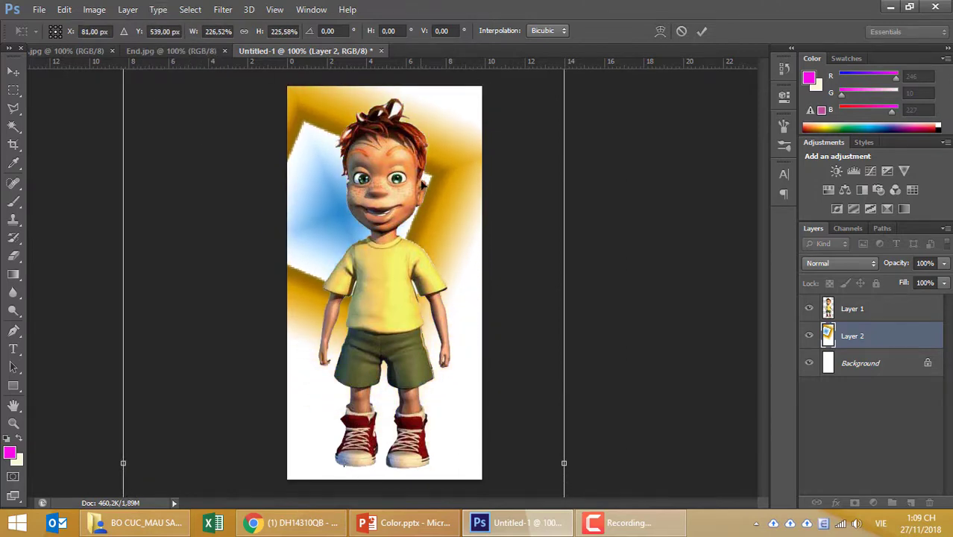
{"action": "mouse_move", "coordinate": [422, 183]}
{"action": "left_mouse_down"}
{"action": "mouse_move", "coordinate": [500, 132]}
{"action": "mouse_move", "coordinate": [501, 142]}
{"action": "left_mouse_up"}
{"action": "key", "text": "Return"}
{"action": "key", "text": "g"}
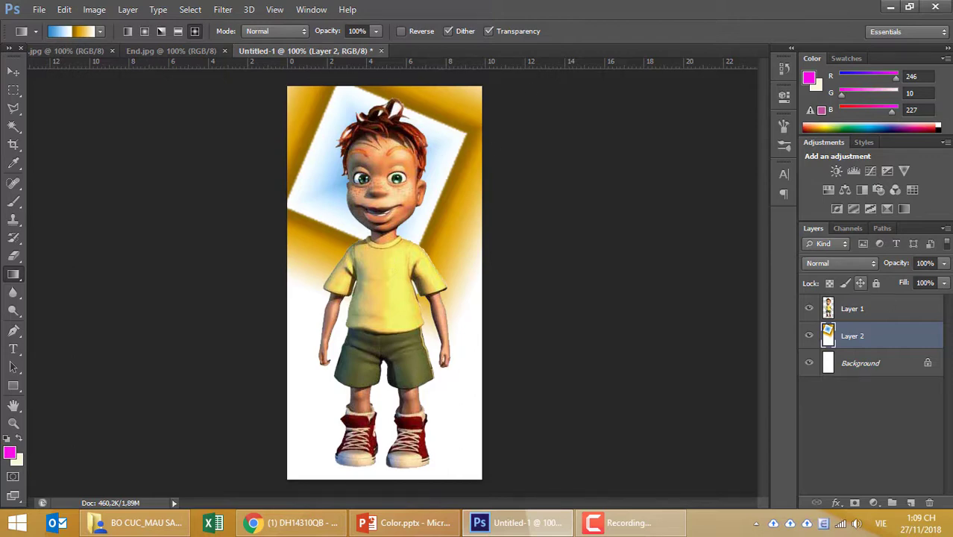
- Deselect the boy in Begin.jpg, comparing against End.jpg and the composite
{"action": "left_click", "coordinate": [143, 53]}
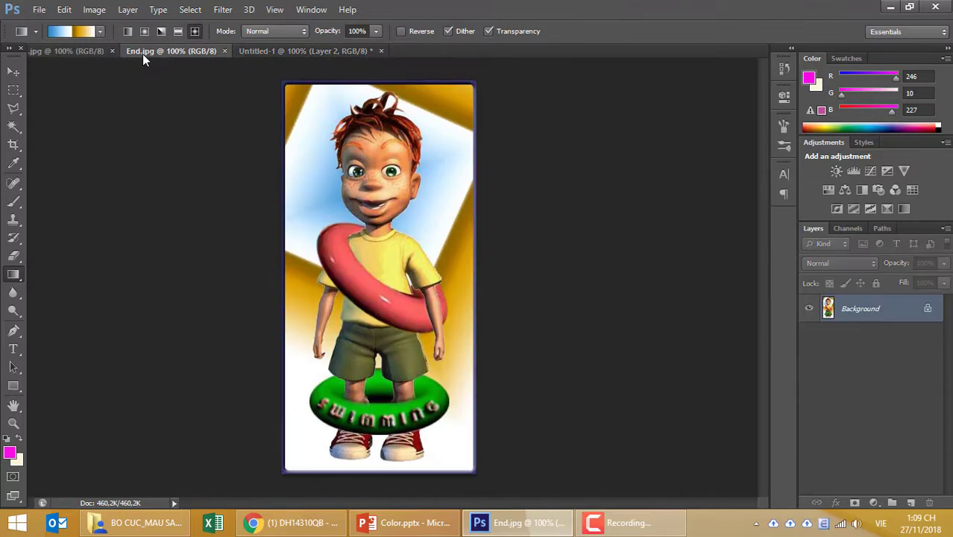
{"action": "left_click", "coordinate": [55, 49]}
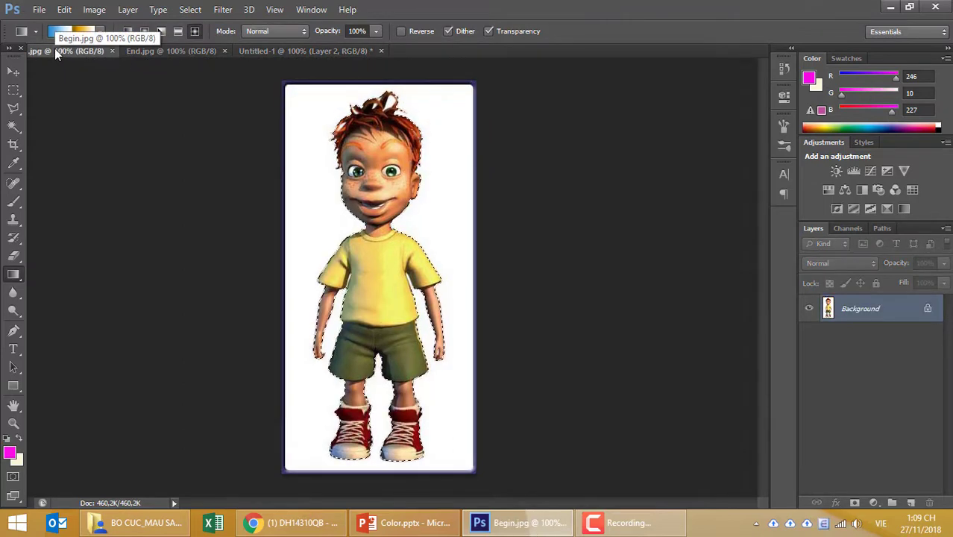
{"action": "key", "text": "ctrl+d"}
{"action": "left_click", "coordinate": [261, 49]}
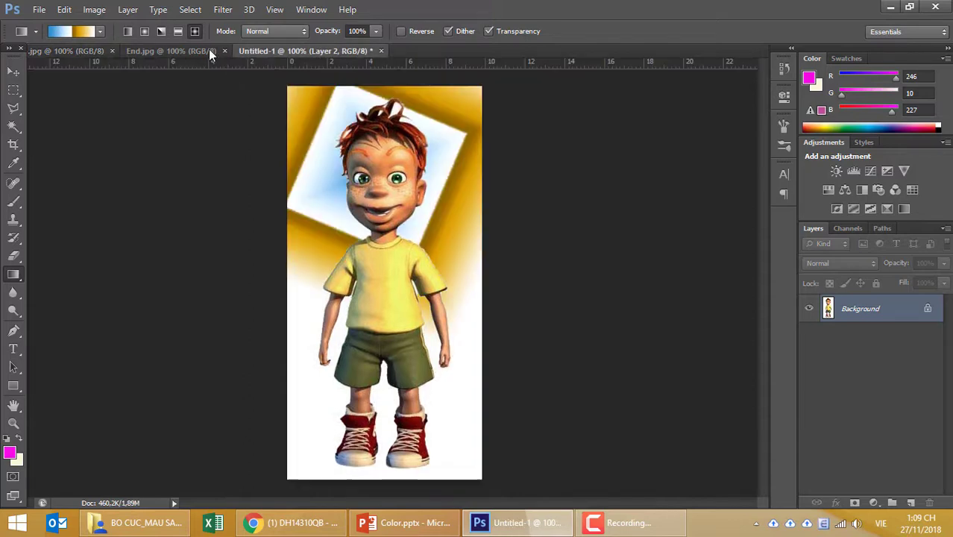
{"action": "left_click", "coordinate": [171, 50]}
{"action": "left_click", "coordinate": [98, 51]}
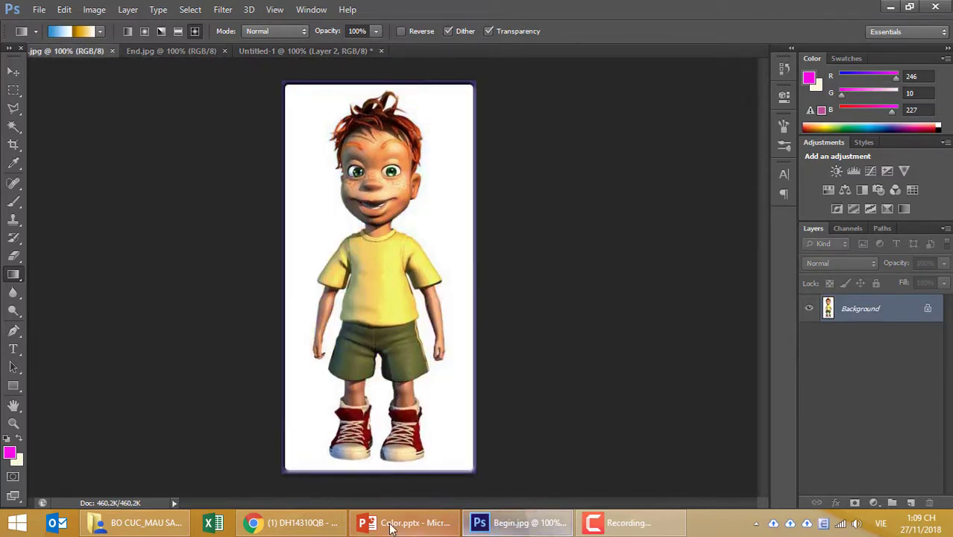
- Save the Facebook photo of the green and pink rings to the Desktop as a JPEG
{"action": "left_click", "coordinate": [290, 522]}
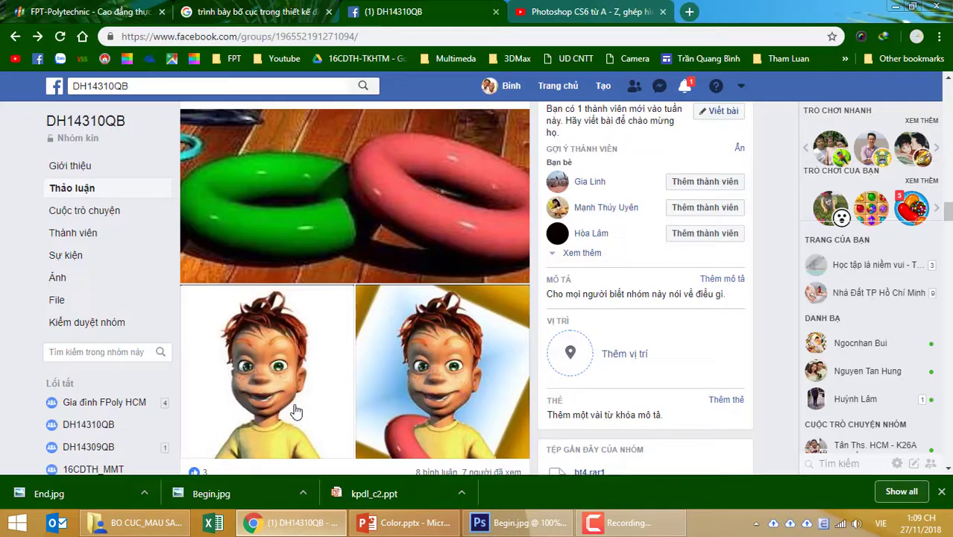
{"action": "right_click", "coordinate": [335, 159]}
{"action": "left_click", "coordinate": [282, 157]}
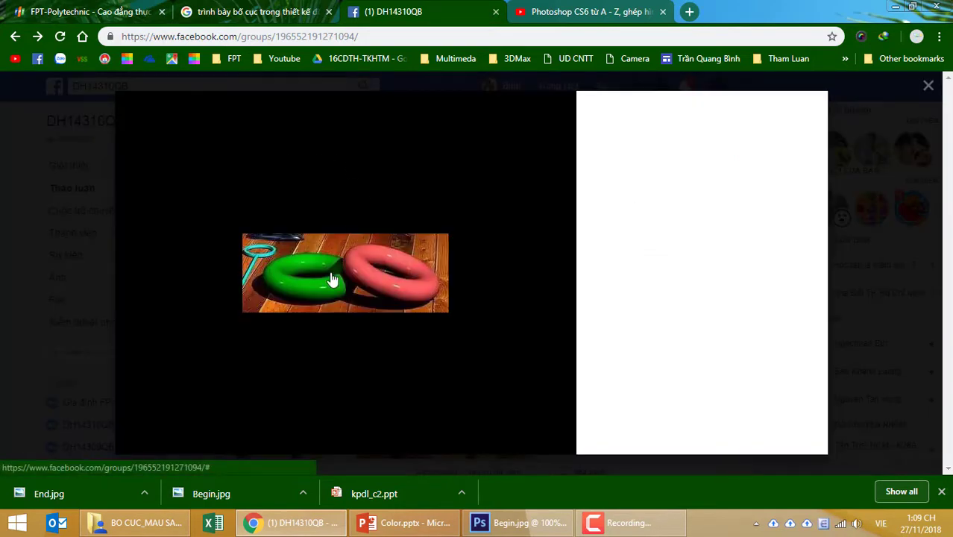
{"action": "right_click", "coordinate": [331, 274]}
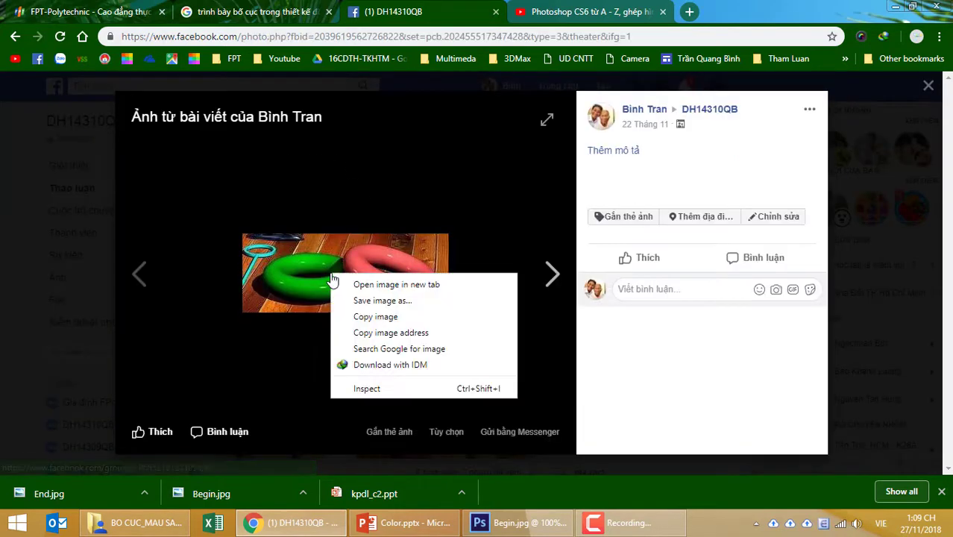
{"action": "left_click", "coordinate": [377, 301]}
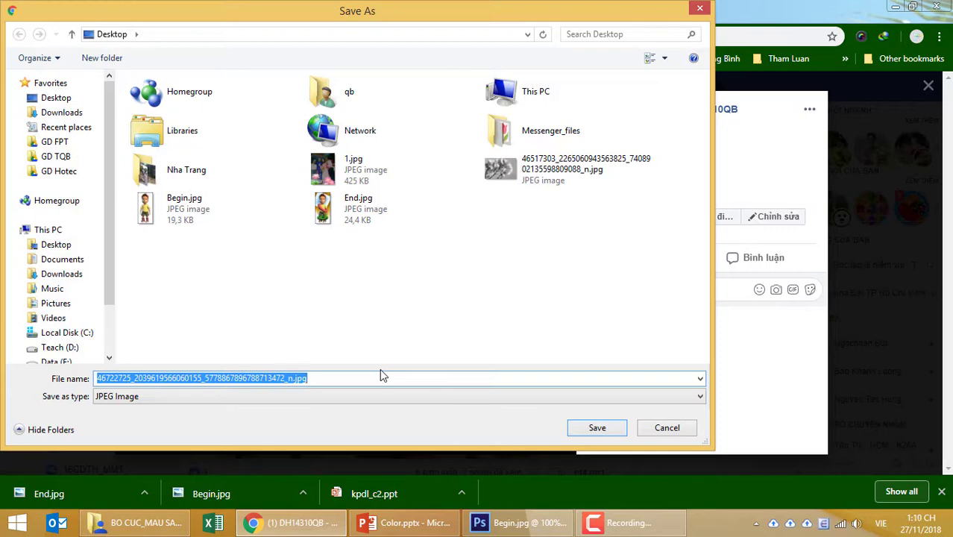
{"action": "left_click", "coordinate": [598, 428]}
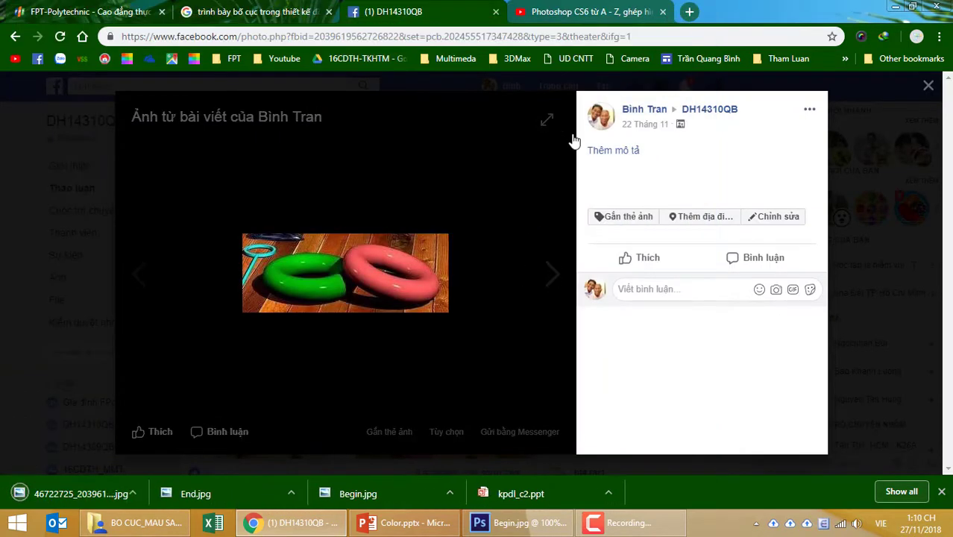
{"action": "left_click", "coordinate": [929, 85]}
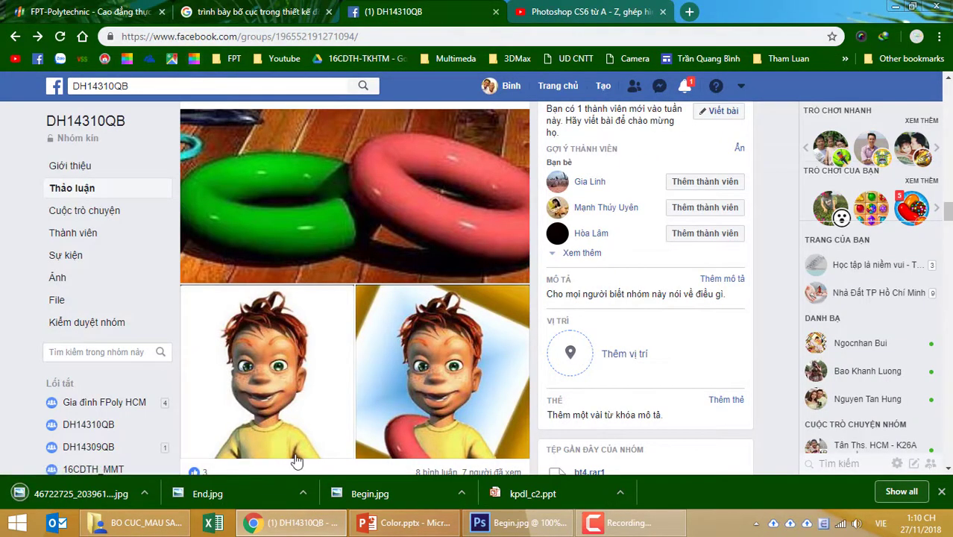
{"action": "left_click", "coordinate": [519, 522]}
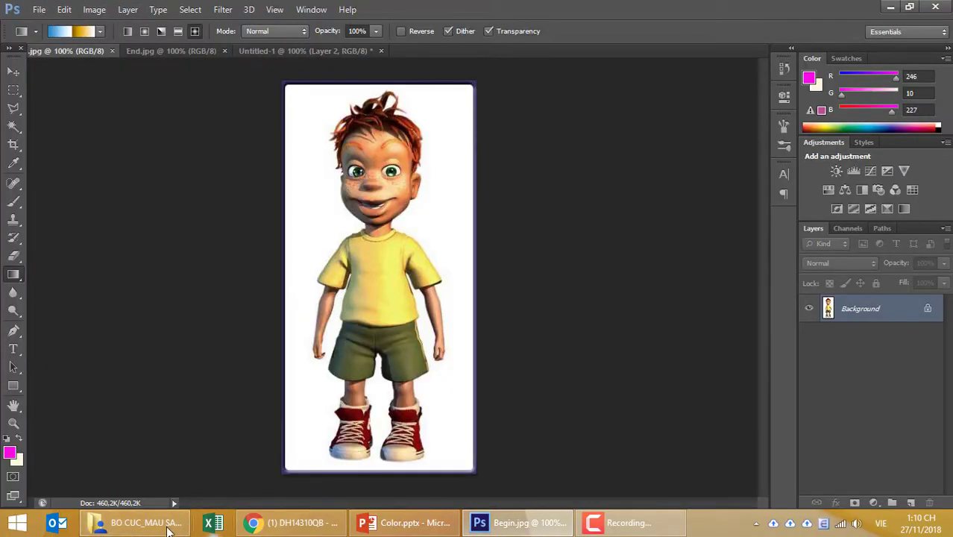
- Drag the rings JPEG from the Desktop folder into Photoshop to open it
{"action": "left_click", "coordinate": [141, 522]}
{"action": "left_click", "coordinate": [45, 152]}
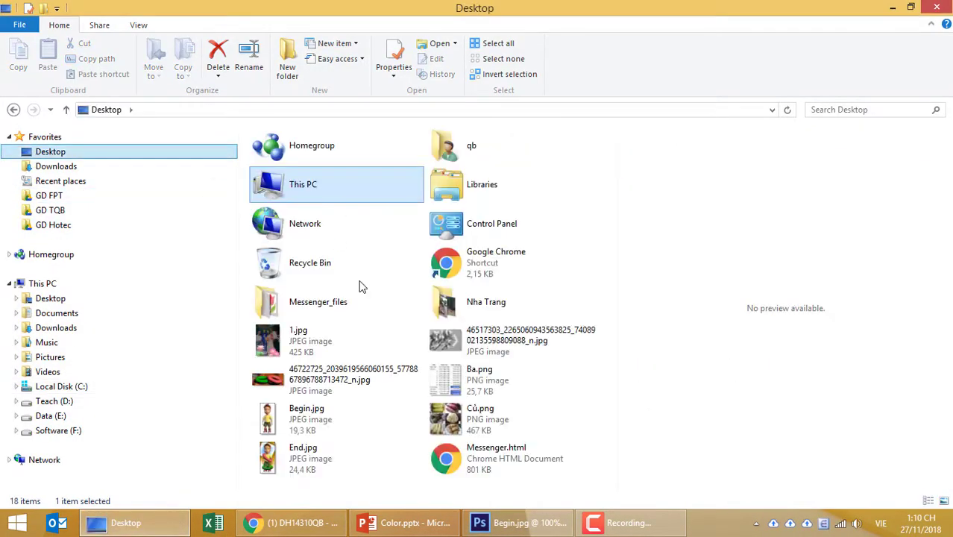
{"action": "left_click", "coordinate": [338, 395]}
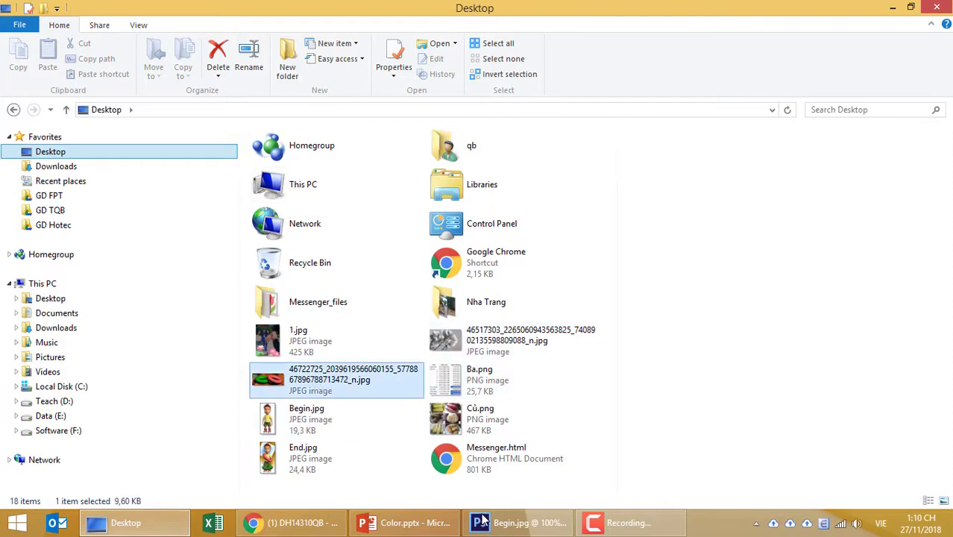
{"action": "mouse_move", "coordinate": [357, 396]}
{"action": "left_mouse_down"}
{"action": "mouse_move", "coordinate": [436, 437]}
{"action": "mouse_move", "coordinate": [510, 526]}
{"action": "mouse_move", "coordinate": [437, 53]}
{"action": "left_mouse_up"}
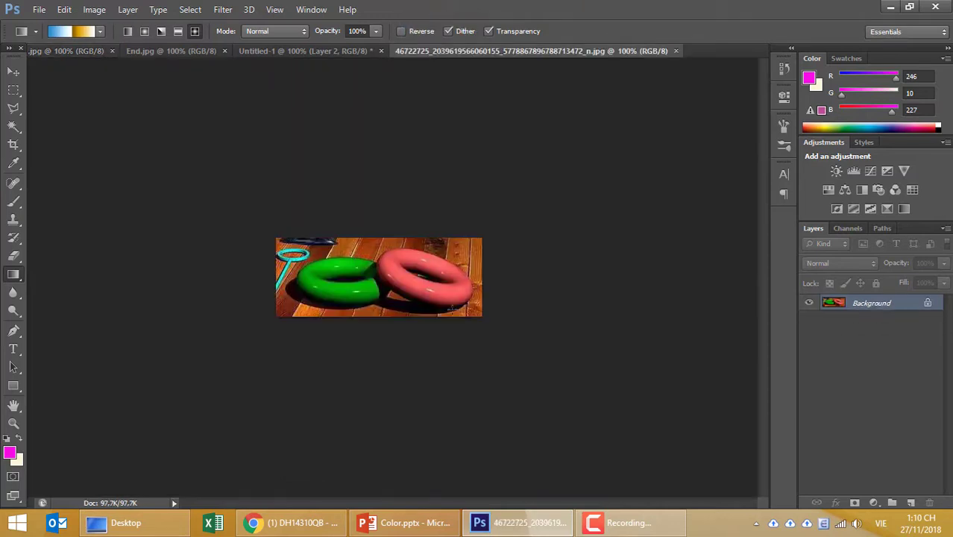
- Zoom in on the rings, select the standard Pen Tool, show the Paths panel and return to Untitled-1
{"action": "scroll", "coordinate": [457, 302], "scroll_direction": "up", "scroll_amount": 1}
{"action": "scroll", "coordinate": [457, 302], "scroll_direction": "up", "scroll_amount": 2}
{"action": "scroll", "coordinate": [457, 302], "scroll_direction": "up", "scroll_amount": 1}
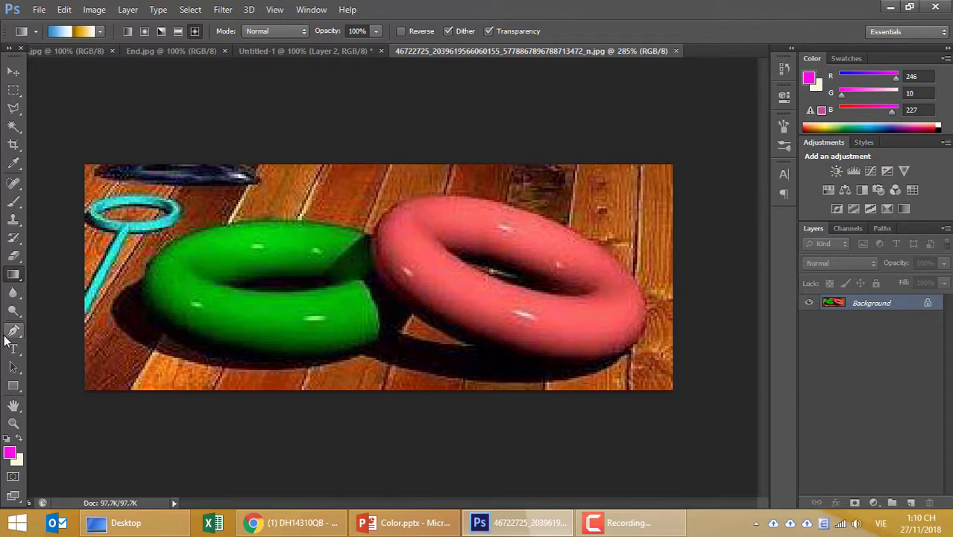
{"action": "left_click", "coordinate": [5, 337]}
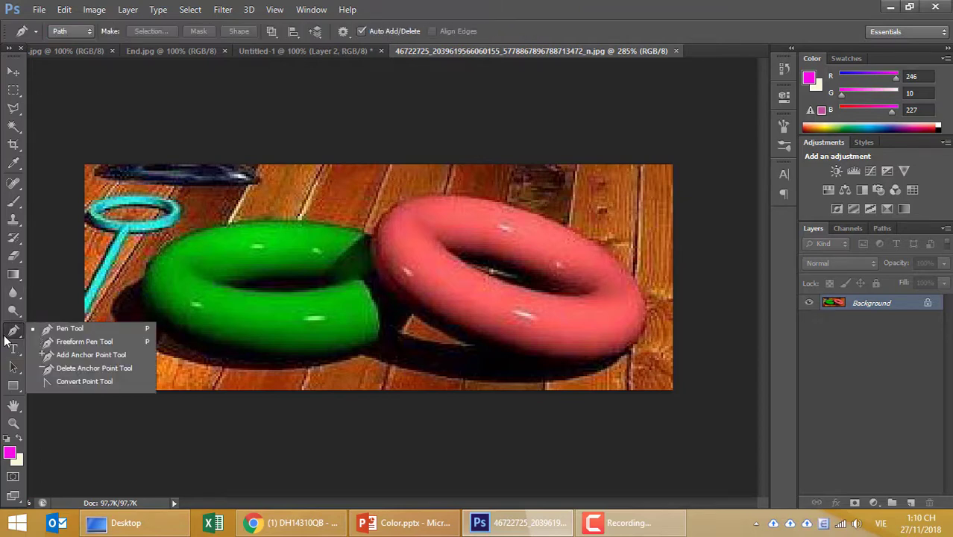
{"action": "left_click", "coordinate": [78, 330]}
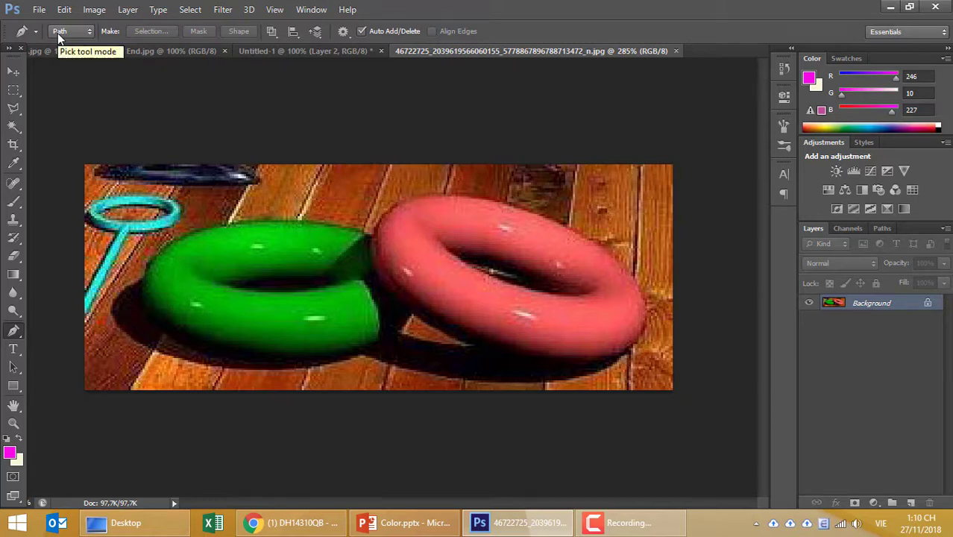
{"action": "left_click", "coordinate": [882, 229]}
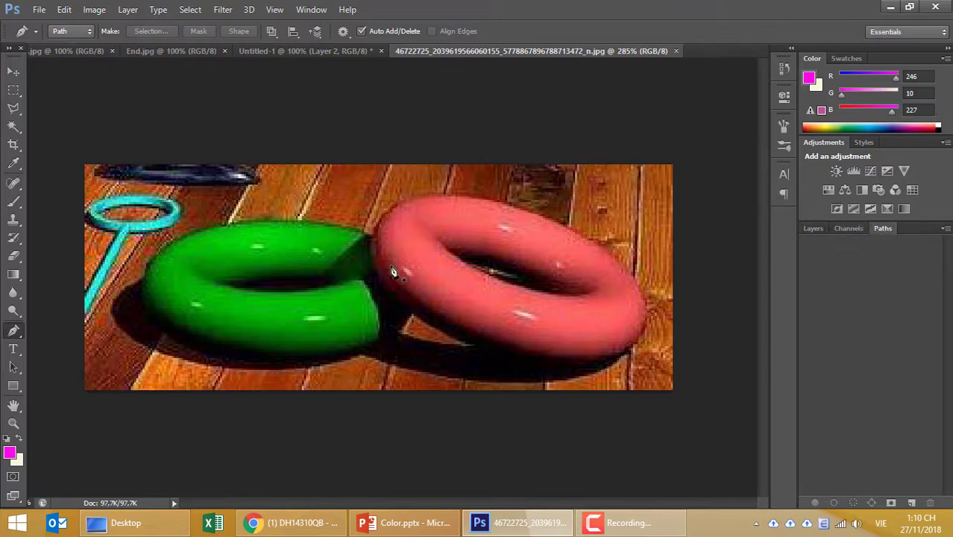
{"action": "left_click", "coordinate": [317, 50]}
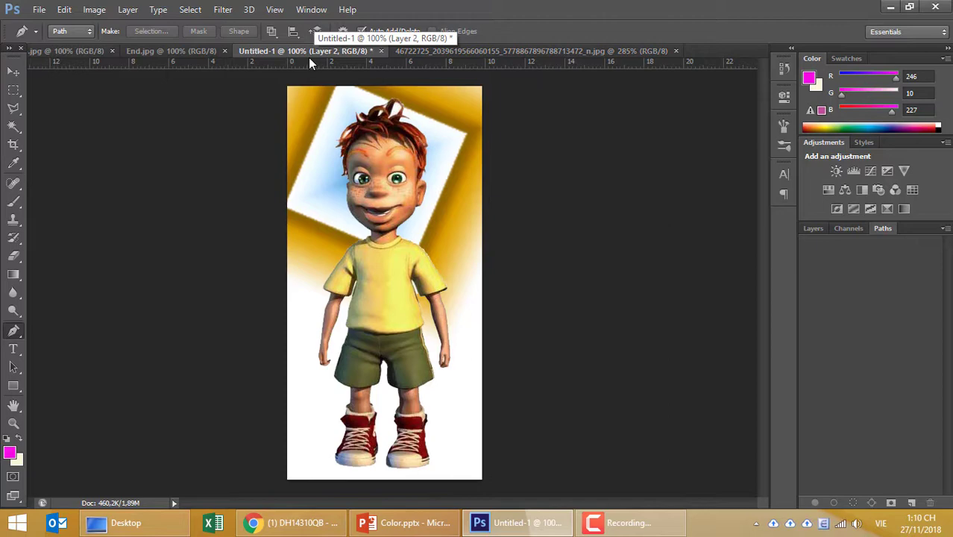
- Create a new blank white document, Untitled-2, 500 × 532 pixels
{"action": "key", "text": "ctrl+n"}
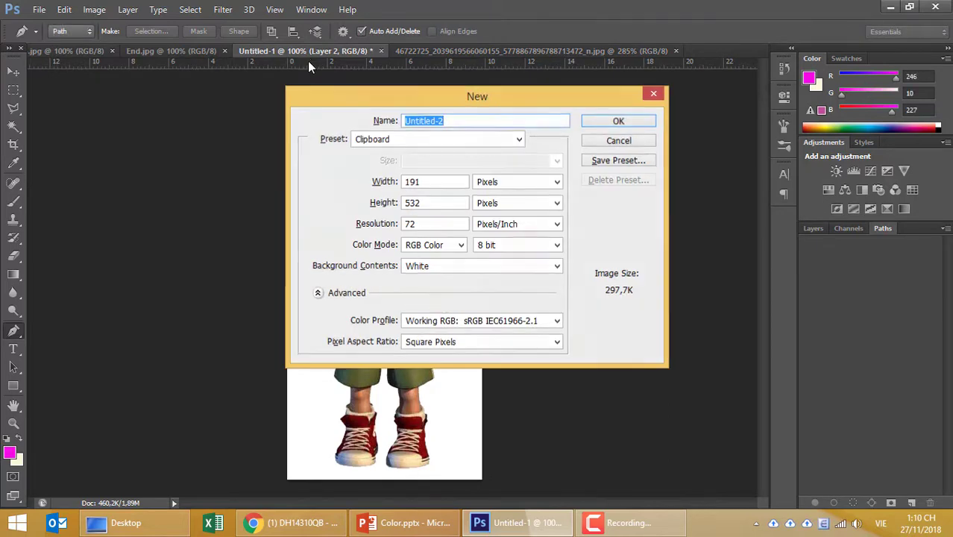
{"action": "key", "text": "Return"}
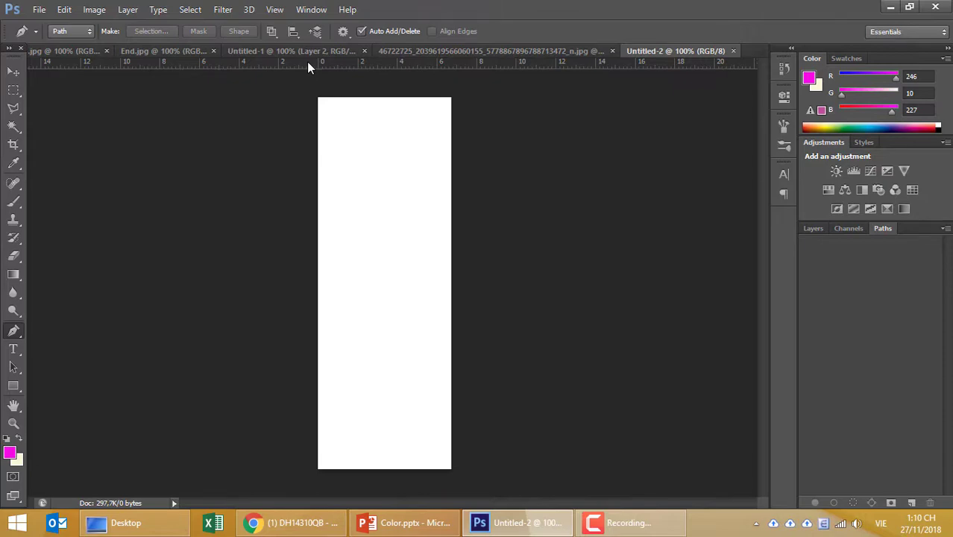
{"action": "key", "text": "ctrl+w"}
{"action": "key", "text": "ctrl+n"}
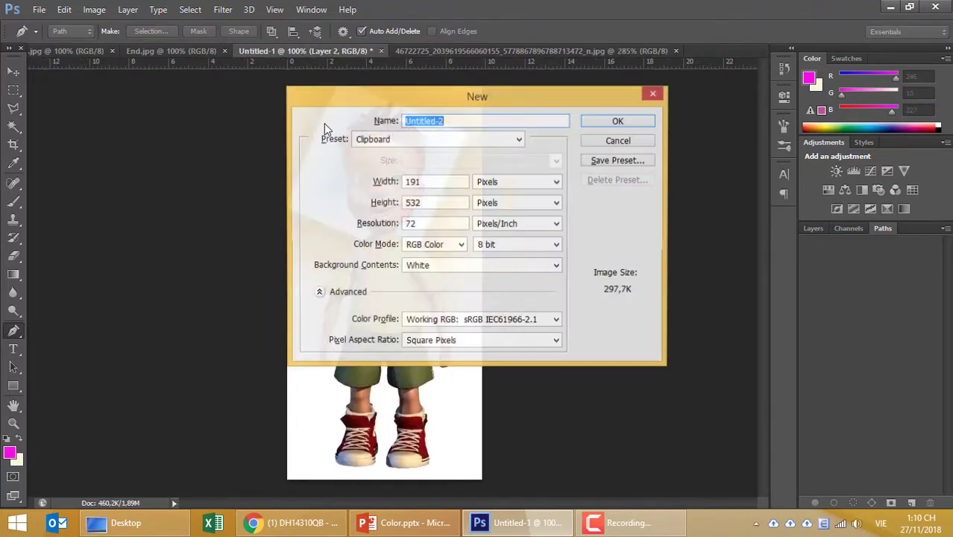
{"action": "double_click", "coordinate": [431, 181]}
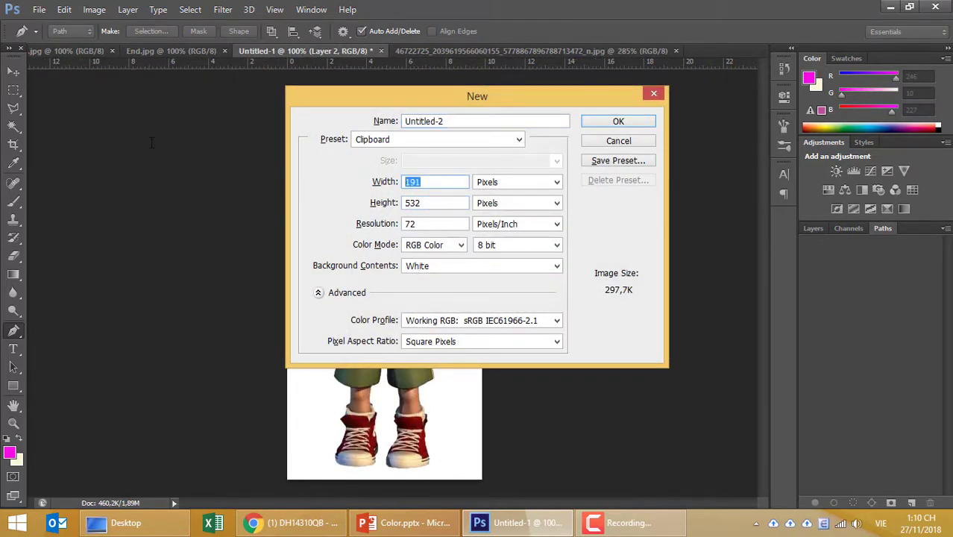
{"action": "type", "text": "500"}
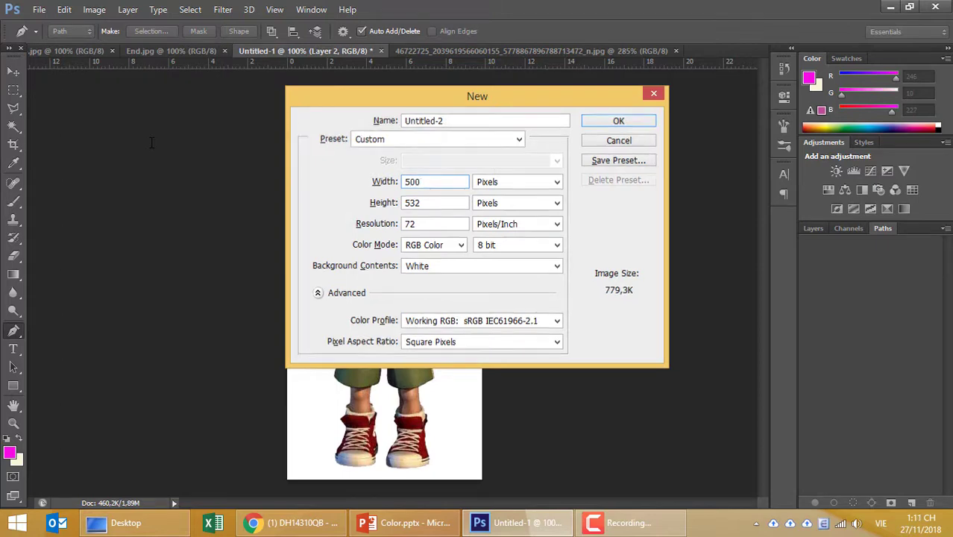
{"action": "key", "text": "Return"}
{"action": "scroll", "coordinate": [352, 305], "scroll_direction": "up", "scroll_amount": 2}
{"action": "scroll", "coordinate": [352, 305], "scroll_direction": "up", "scroll_amount": 2}
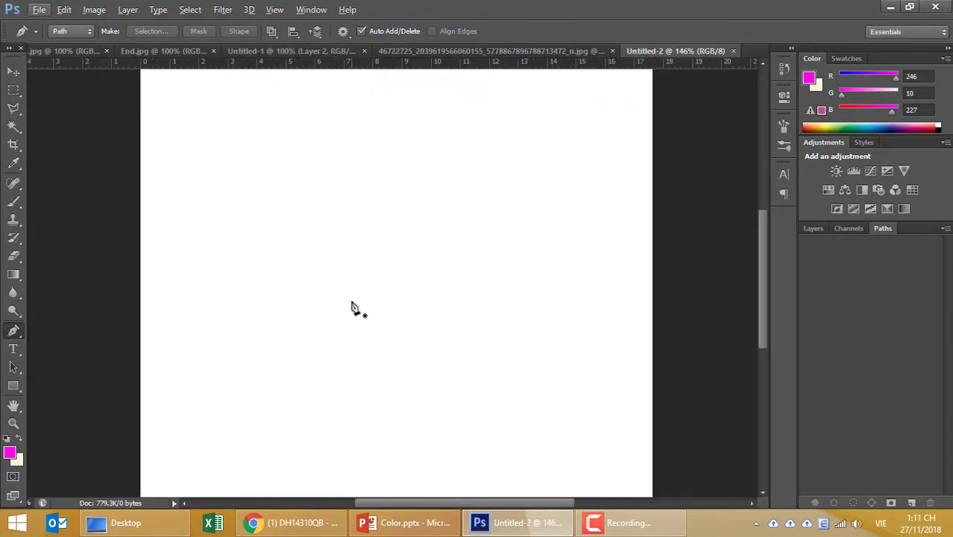
{"action": "left_click", "coordinate": [299, 174]}
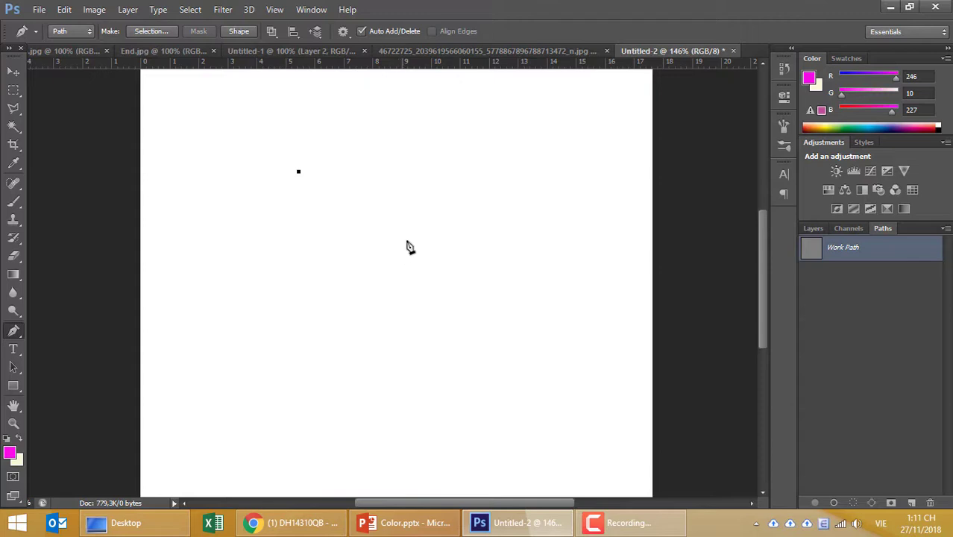
{"action": "left_click", "coordinate": [447, 149]}
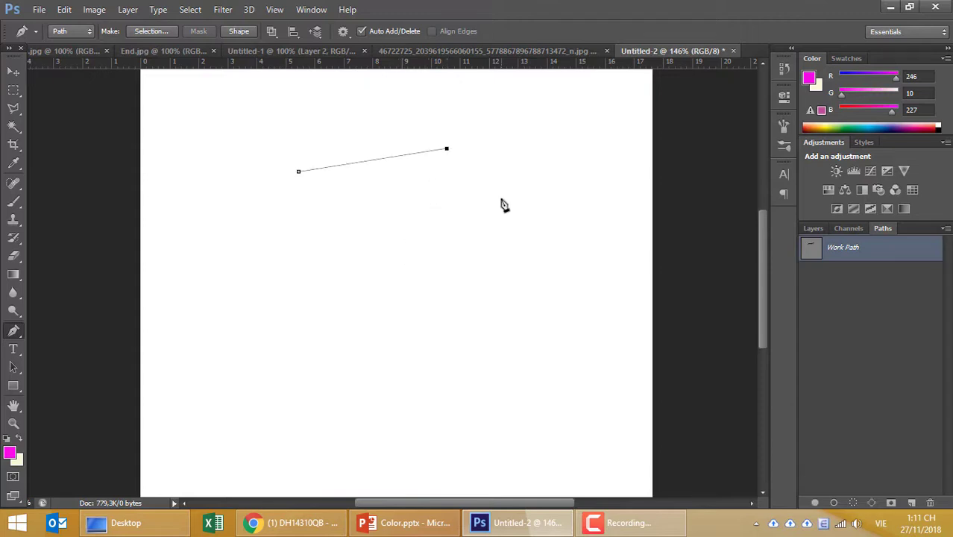
{"action": "left_click", "coordinate": [501, 198]}
{"action": "left_click", "coordinate": [475, 268]}
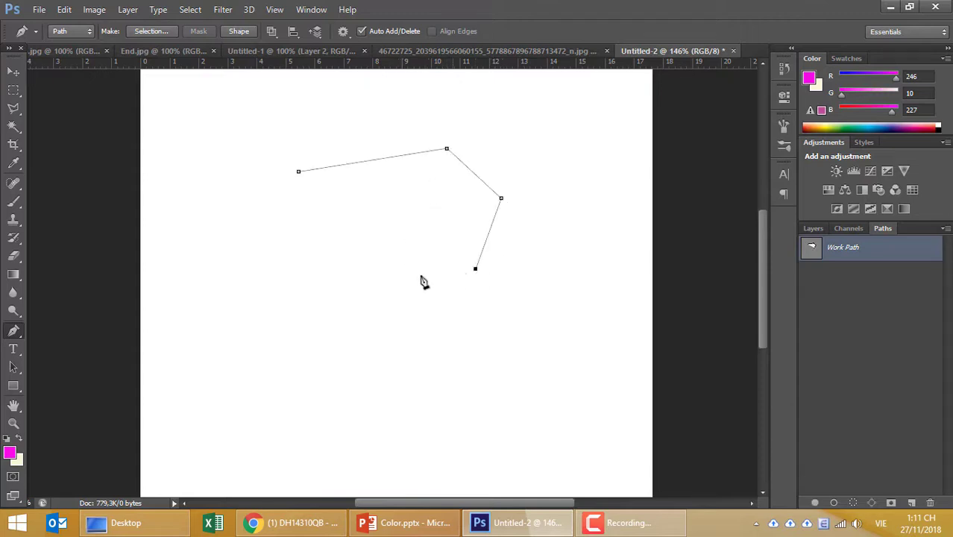
{"action": "left_click", "coordinate": [368, 253]}
{"action": "left_click", "coordinate": [395, 216]}
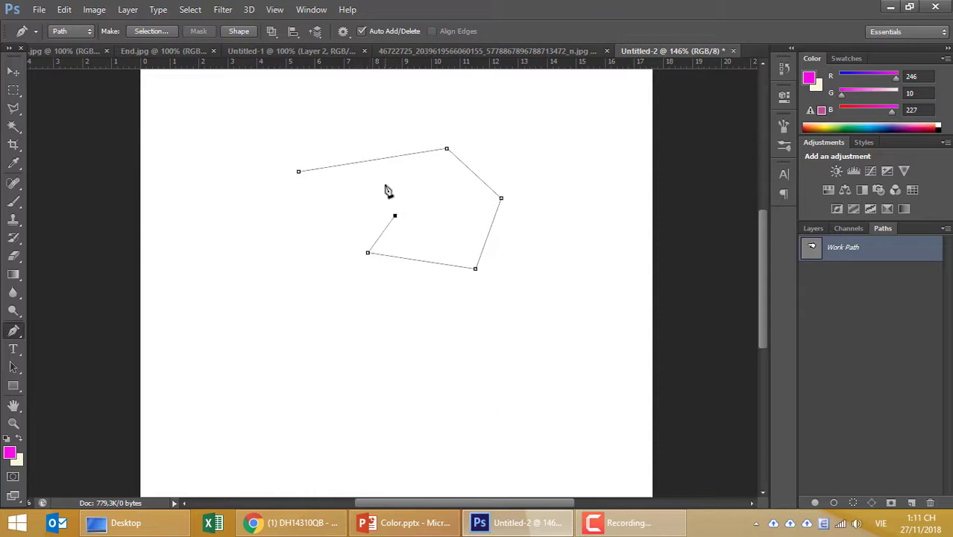
{"action": "left_click", "coordinate": [385, 185]}
{"action": "left_click", "coordinate": [320, 225]}
{"action": "left_click", "coordinate": [262, 199]}
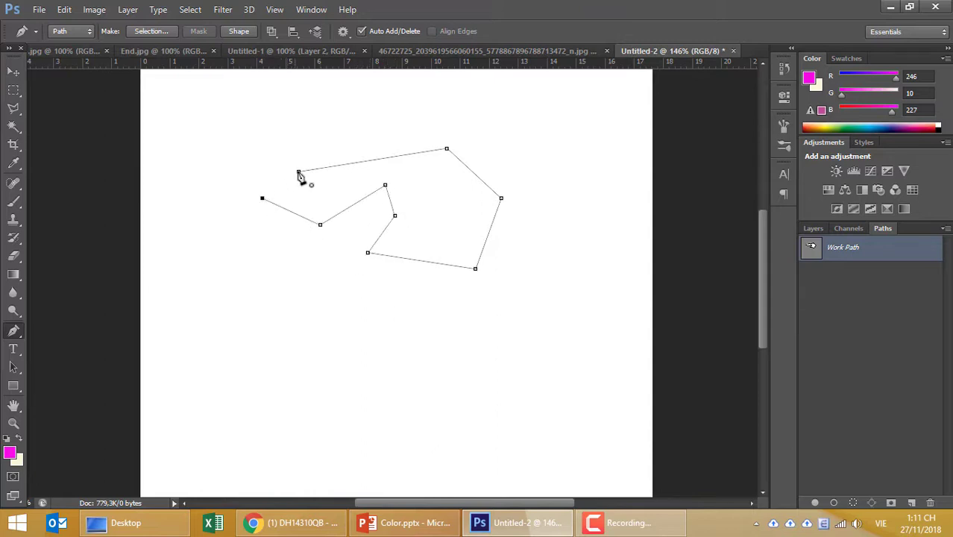
{"action": "left_click", "coordinate": [300, 172]}
{"action": "key", "text": "ctrl+z"}
{"action": "key", "text": "ctrl+z"}
{"action": "key", "text": "ctrl+alt+z"}
{"action": "key", "text": "ctrl+alt+z"}
{"action": "key", "text": "ctrl+alt+z"}
{"action": "key", "text": "ctrl+alt+z"}
{"action": "key", "text": "ctrl+alt+z"}
{"action": "key", "text": "ctrl+alt+z"}
{"action": "key", "text": "ctrl+alt+z"}
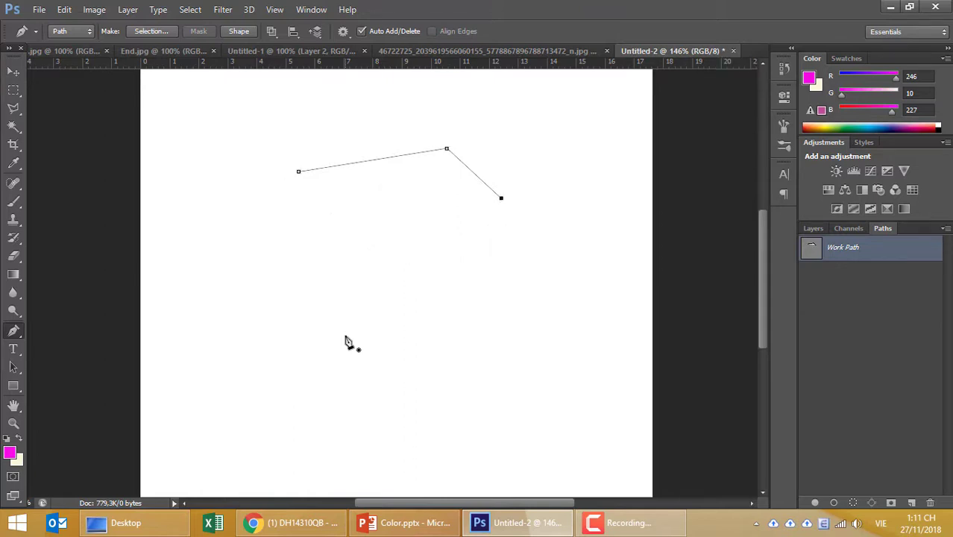
{"action": "key", "text": "ctrl+alt+z"}
{"action": "key", "text": "ctrl+alt+z"}
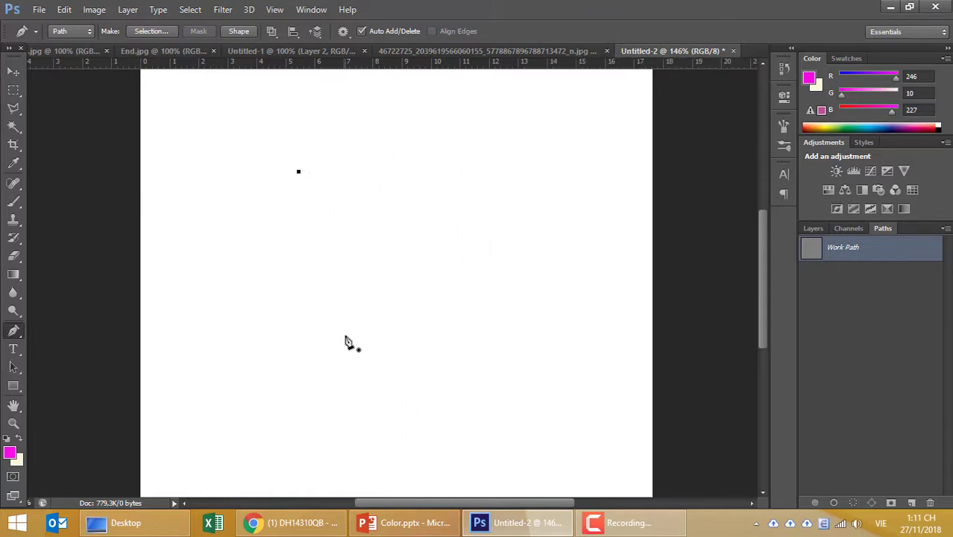
{"action": "key", "text": "ctrl+alt+z"}
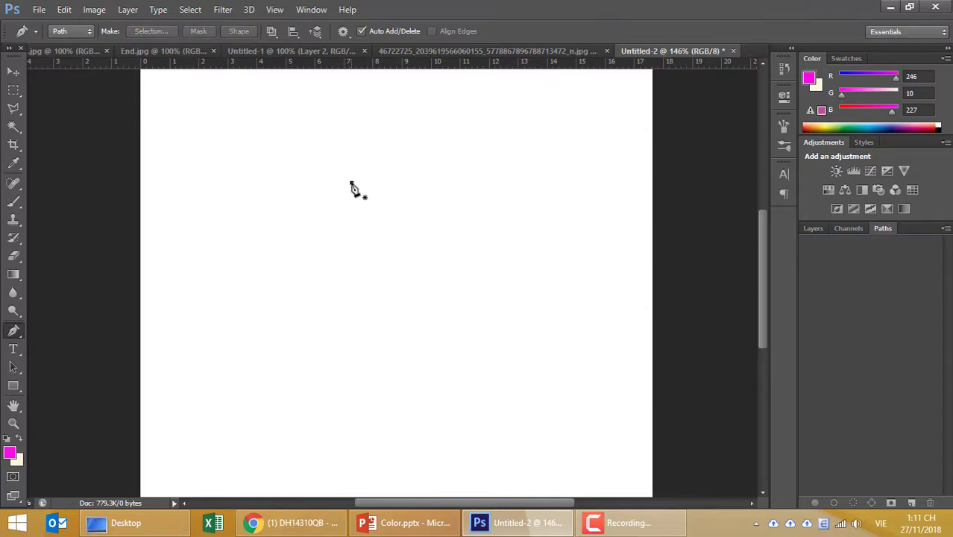
- Draw a curved segment from a smooth upper-middle anchor down-left to a second anchor
{"action": "left_click_drag", "start_coordinate": [352, 183], "coordinate": [319, 147]}
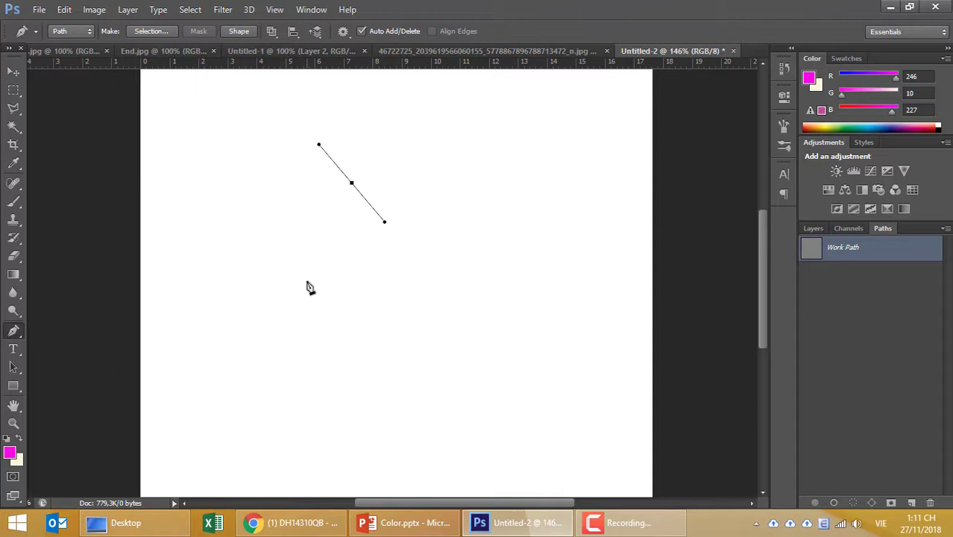
{"action": "left_click", "coordinate": [353, 353]}
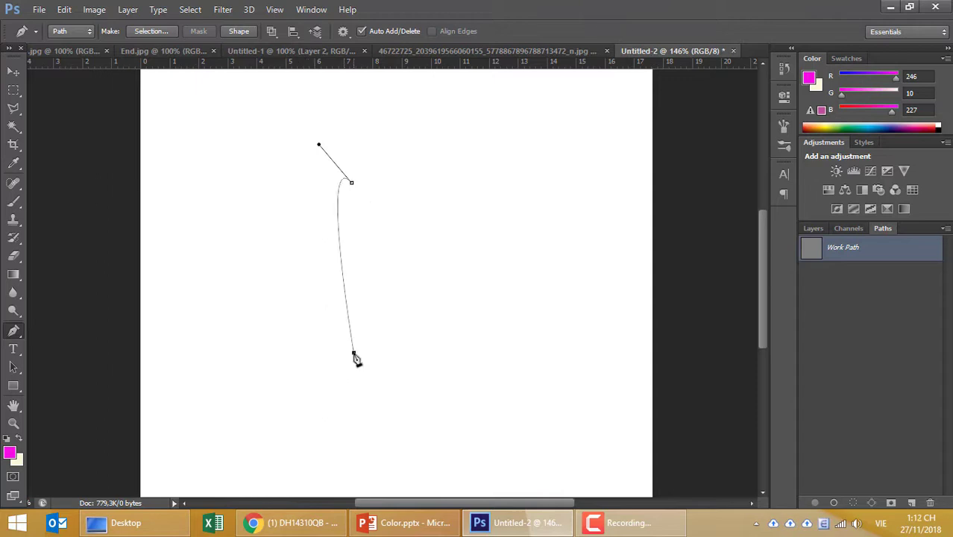
{"action": "mouse_move", "coordinate": [356, 359]}
{"action": "left_mouse_down"}
{"action": "mouse_move", "coordinate": [481, 481]}
{"action": "mouse_move", "coordinate": [511, 495]}
{"action": "left_mouse_up"}
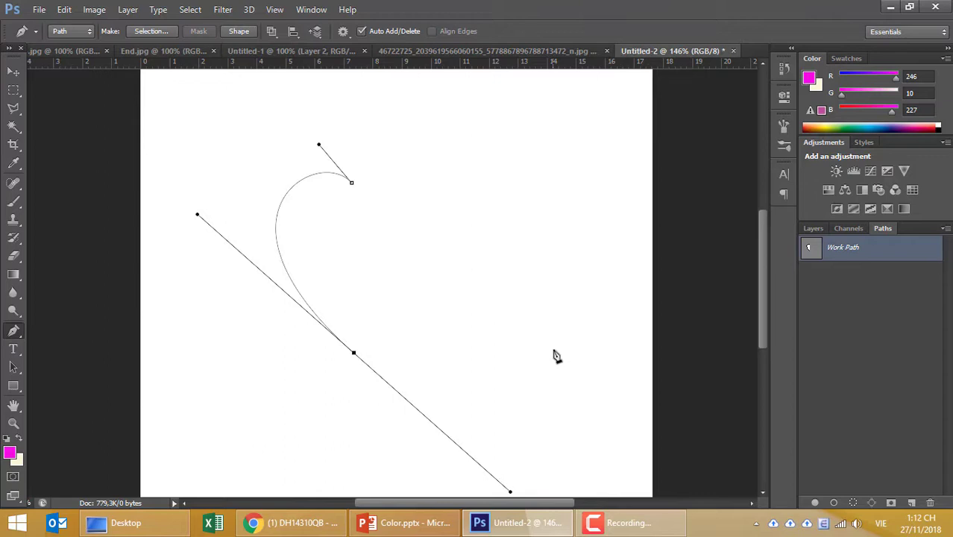
- Add a smooth right-side anchor and bend the curves around the middle anchor
{"action": "left_click_drag", "start_coordinate": [556, 337], "coordinate": [538, 274]}
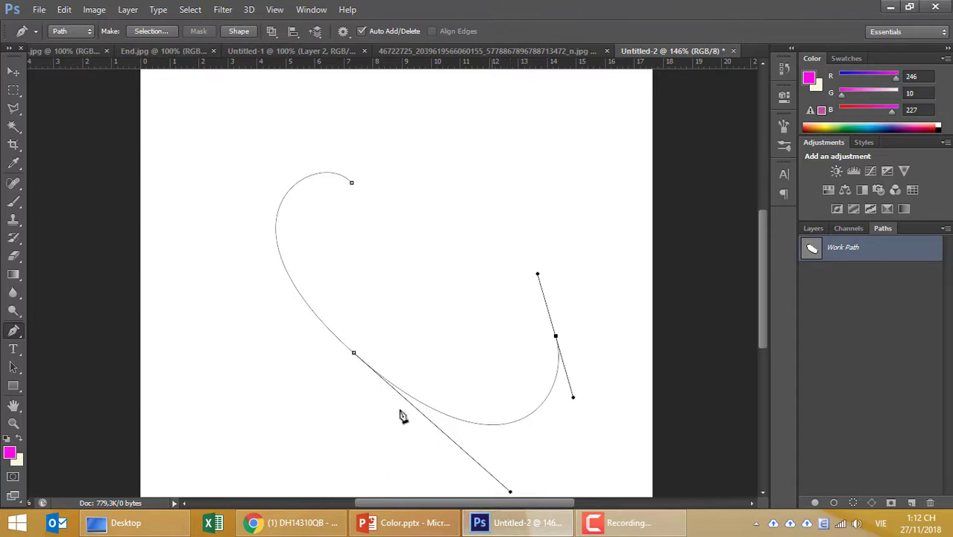
{"action": "left_click", "coordinate": [354, 354], "text": "ctrl"}
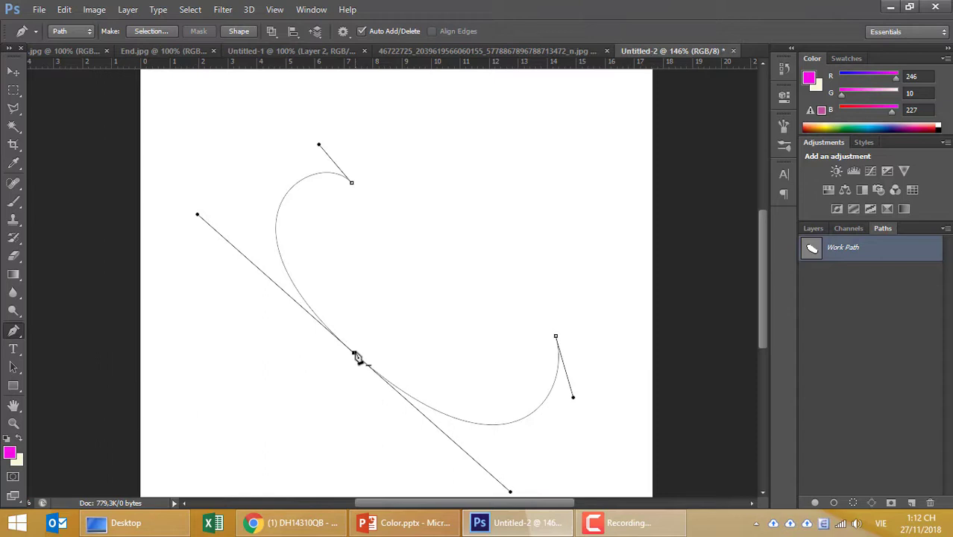
{"action": "left_click_drag", "start_coordinate": [355, 356], "coordinate": [376, 356]}
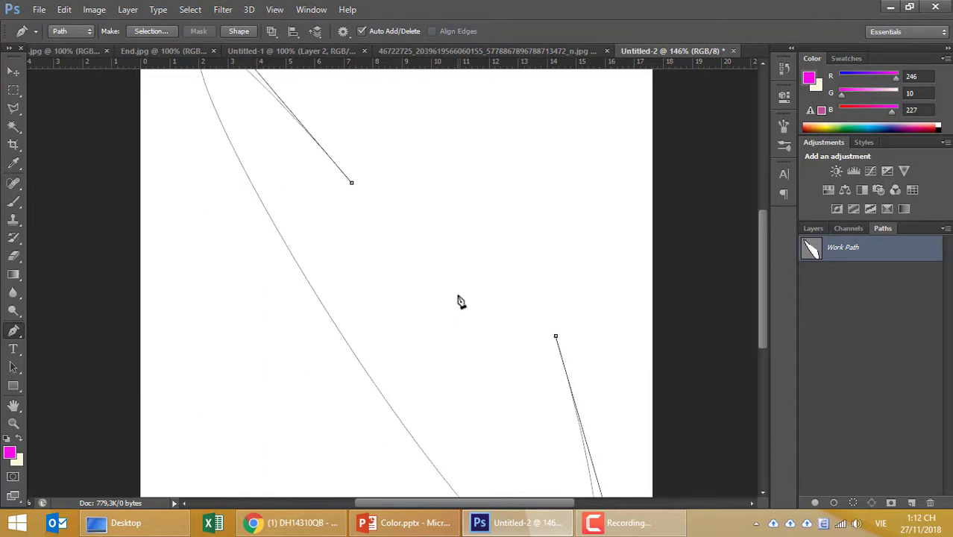
{"action": "key", "text": "ctrl+z"}
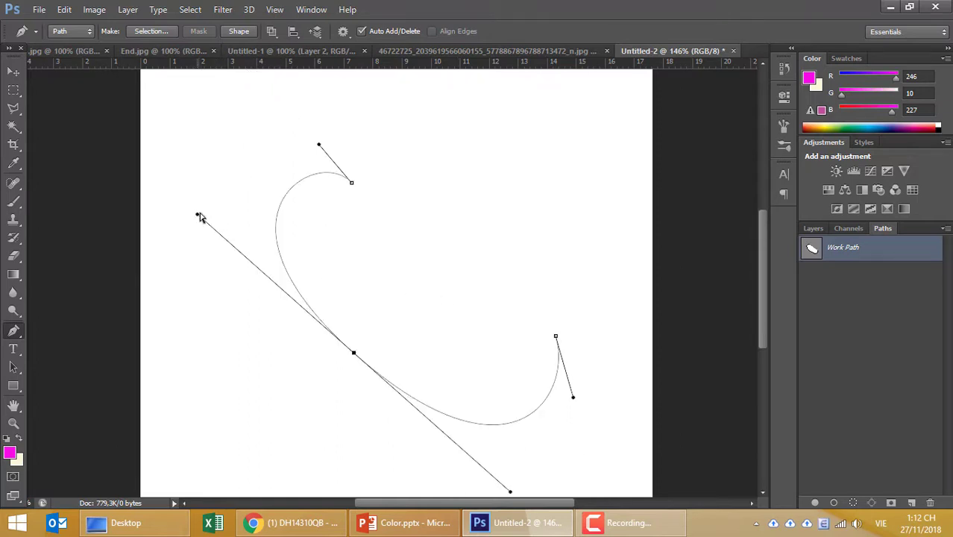
{"action": "mouse_move", "coordinate": [198, 215]}
{"action": "left_mouse_down"}
{"action": "mouse_move", "coordinate": [238, 152]}
{"action": "mouse_move", "coordinate": [287, 213]}
{"action": "mouse_move", "coordinate": [230, 310]}
{"action": "mouse_move", "coordinate": [281, 255]}
{"action": "mouse_move", "coordinate": [265, 276]}
{"action": "left_mouse_up"}
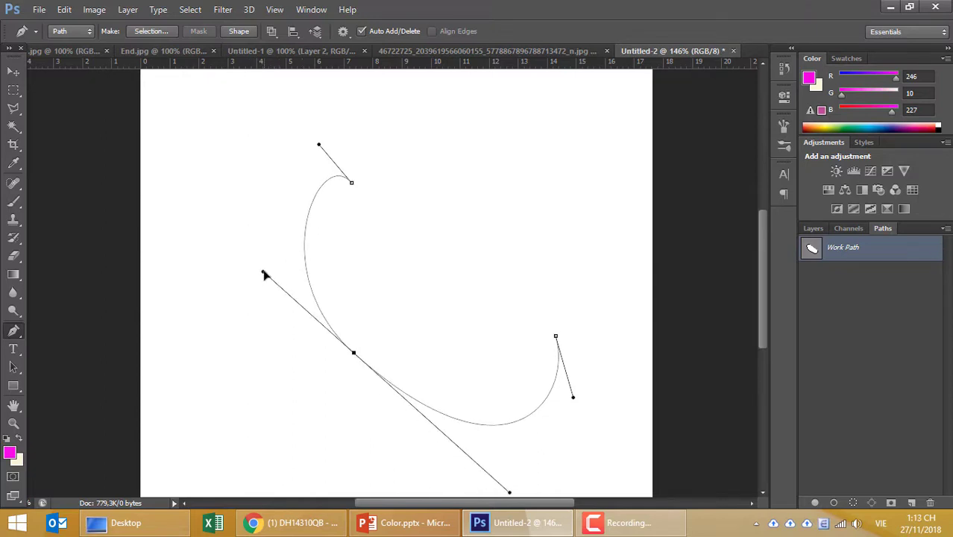
{"action": "mouse_move", "coordinate": [265, 276]}
{"action": "left_mouse_down"}
{"action": "mouse_move", "coordinate": [230, 219]}
{"action": "mouse_move", "coordinate": [208, 209]}
{"action": "left_mouse_up"}
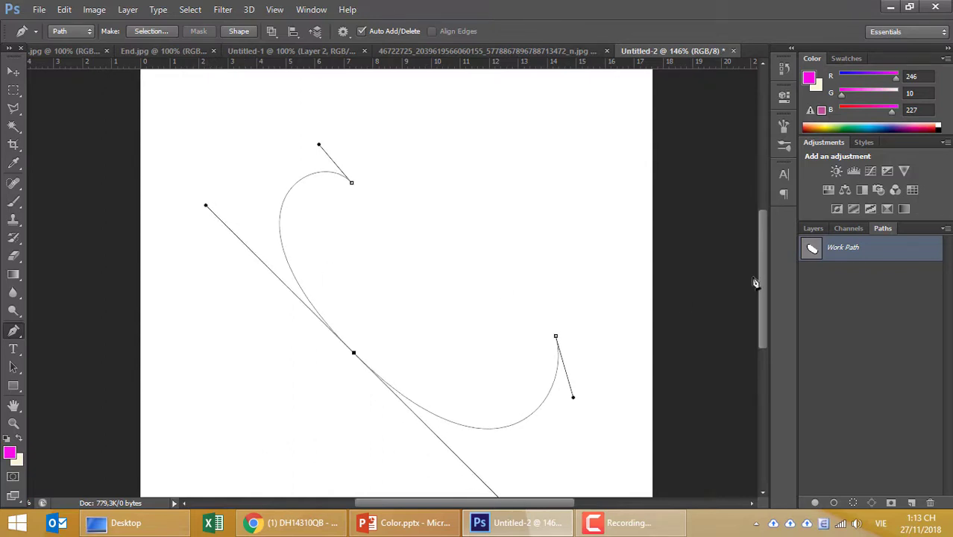
{"action": "mouse_move", "coordinate": [759, 280]}
{"action": "left_mouse_down"}
{"action": "mouse_move", "coordinate": [758, 329]}
{"action": "mouse_move", "coordinate": [755, 313]}
{"action": "left_mouse_up"}
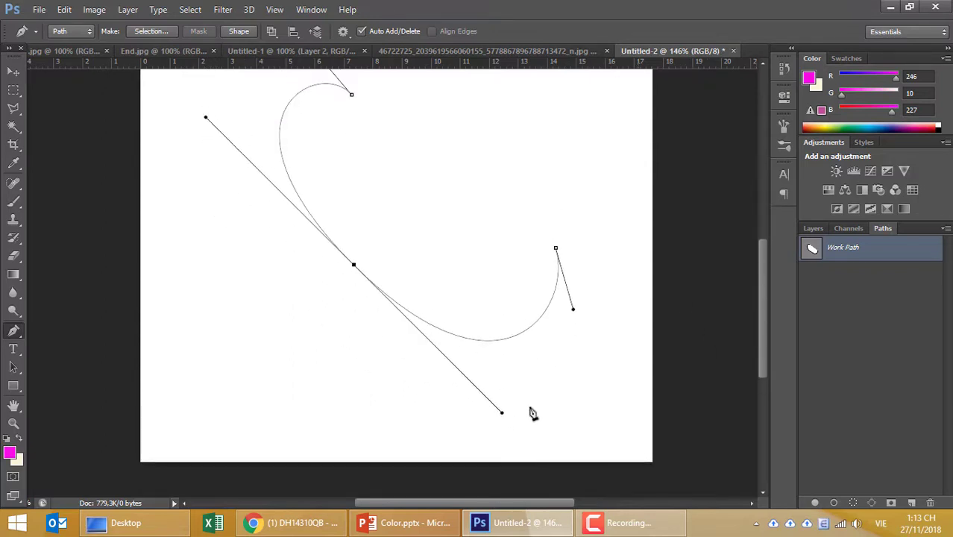
{"action": "mouse_move", "coordinate": [504, 409]}
{"action": "left_mouse_down"}
{"action": "mouse_move", "coordinate": [508, 310]}
{"action": "mouse_move", "coordinate": [491, 214]}
{"action": "mouse_move", "coordinate": [464, 165]}
{"action": "mouse_move", "coordinate": [483, 201]}
{"action": "left_mouse_up"}
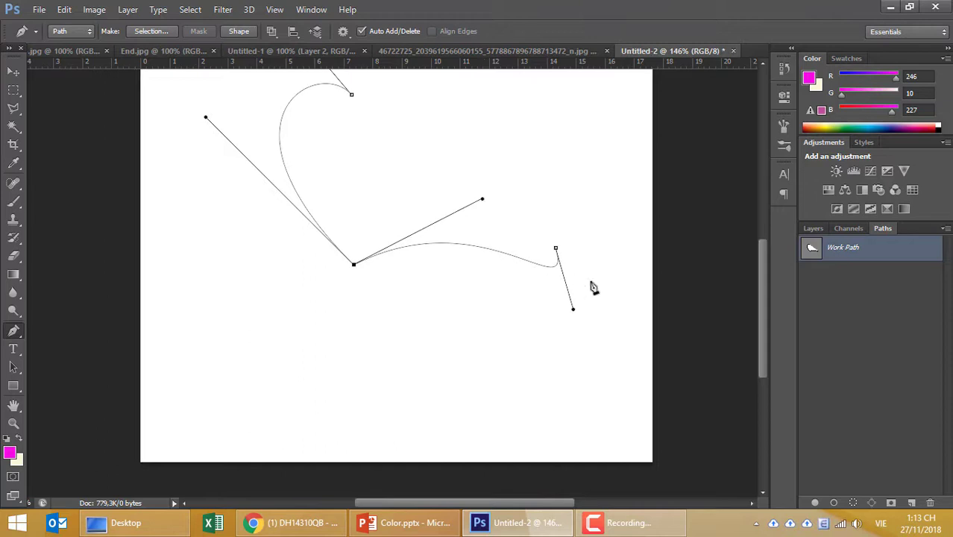
- Close the path on the top anchor and shape it into a heart
{"action": "mouse_move", "coordinate": [558, 248]}
{"action": "left_mouse_down"}
{"action": "mouse_move", "coordinate": [412, 102]}
{"action": "mouse_move", "coordinate": [356, 94]}
{"action": "left_mouse_up"}
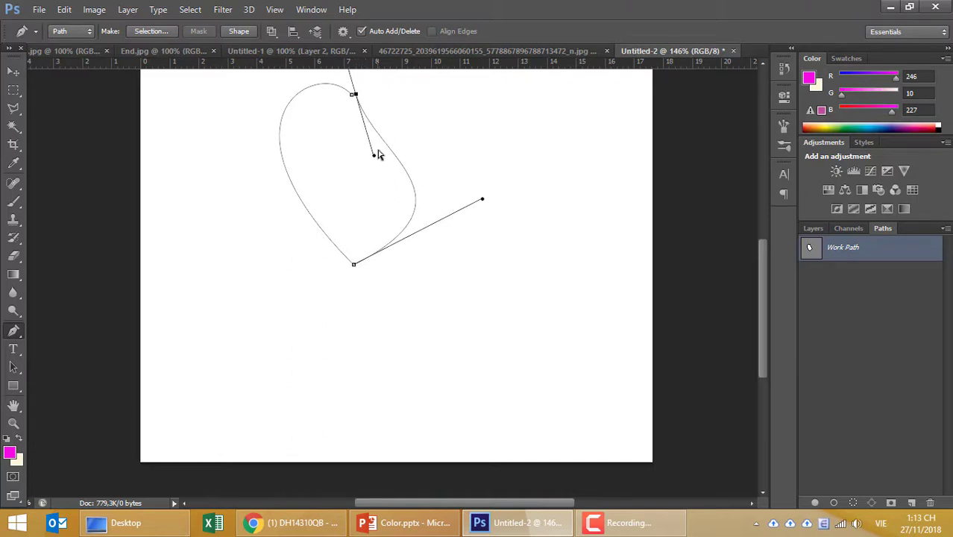
{"action": "left_click", "coordinate": [762, 64]}
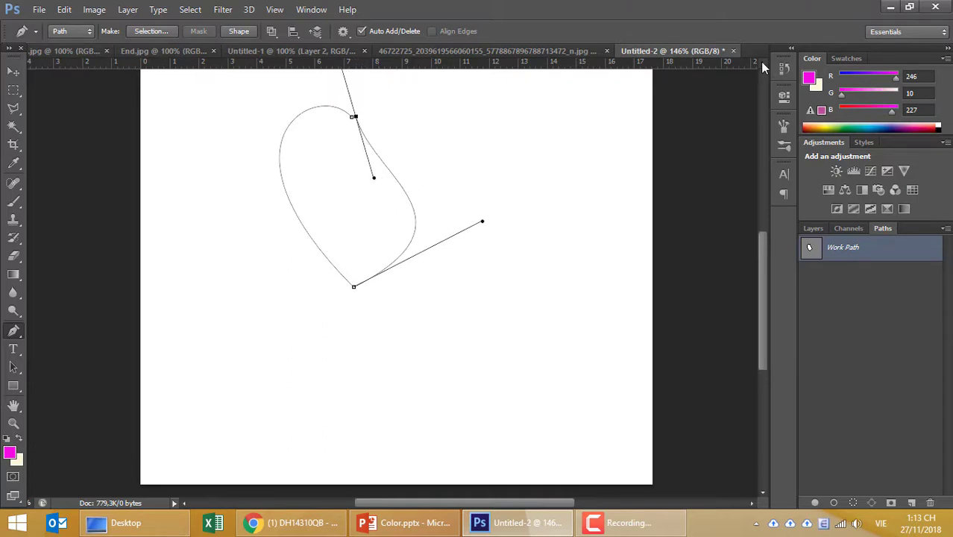
{"action": "left_click", "coordinate": [761, 65]}
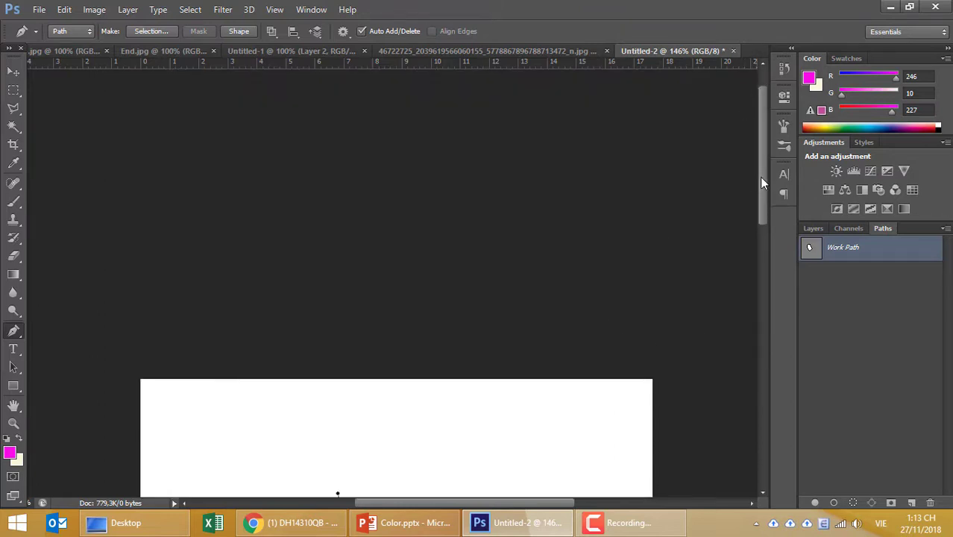
{"action": "left_click_drag", "start_coordinate": [760, 176], "coordinate": [763, 311]}
{"action": "mouse_move", "coordinate": [374, 216]}
{"action": "left_mouse_down"}
{"action": "mouse_move", "coordinate": [470, 91]}
{"action": "mouse_move", "coordinate": [521, 81]}
{"action": "left_mouse_up"}
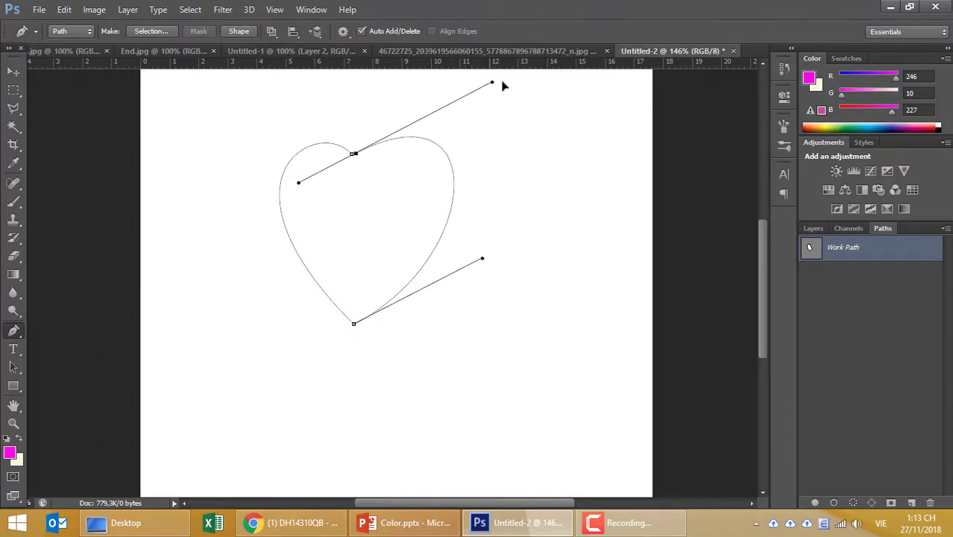
- Widen the heart's left lobe and add an anchor to round its top curve
{"action": "left_click", "coordinate": [355, 323], "text": "ctrl"}
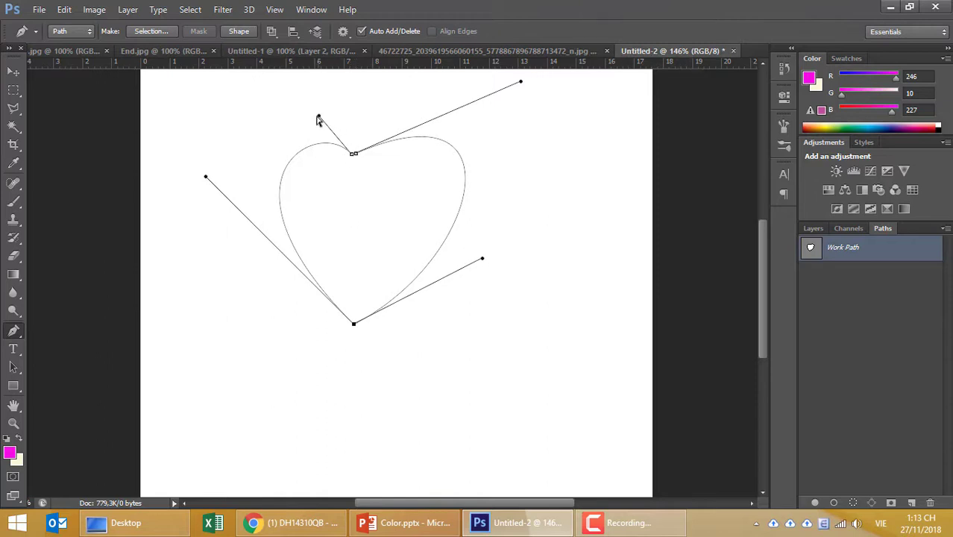
{"action": "left_click_drag", "start_coordinate": [320, 117], "coordinate": [251, 98]}
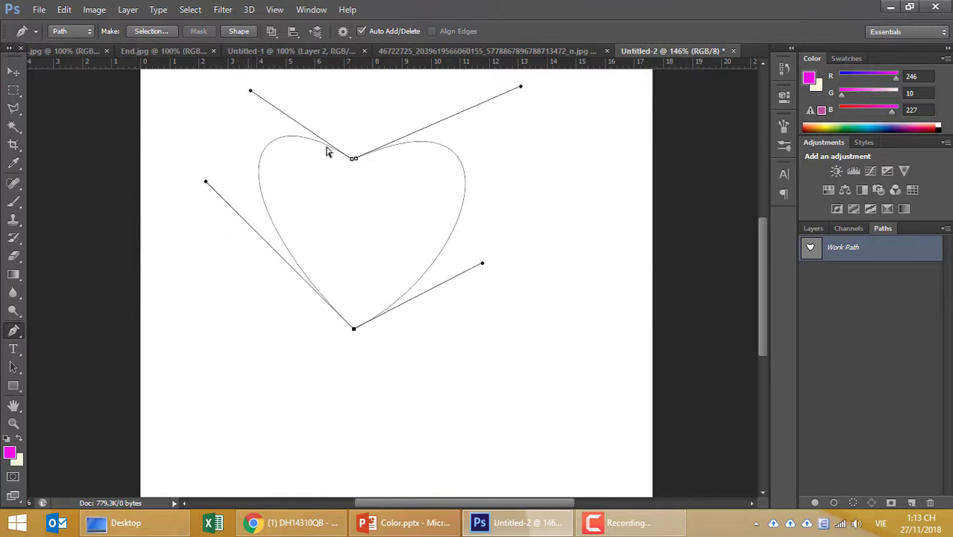
{"action": "left_click", "coordinate": [366, 169]}
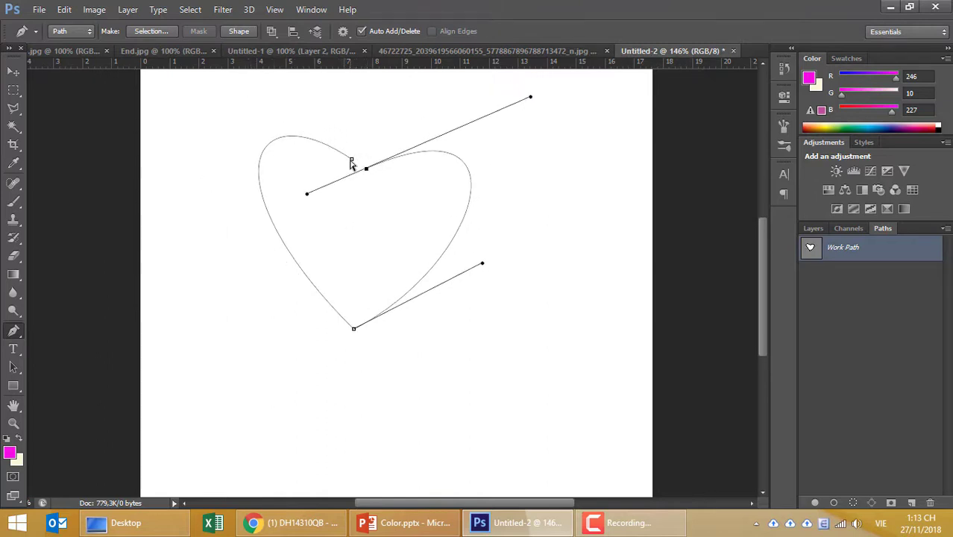
{"action": "left_click_drag", "start_coordinate": [353, 159], "coordinate": [365, 171]}
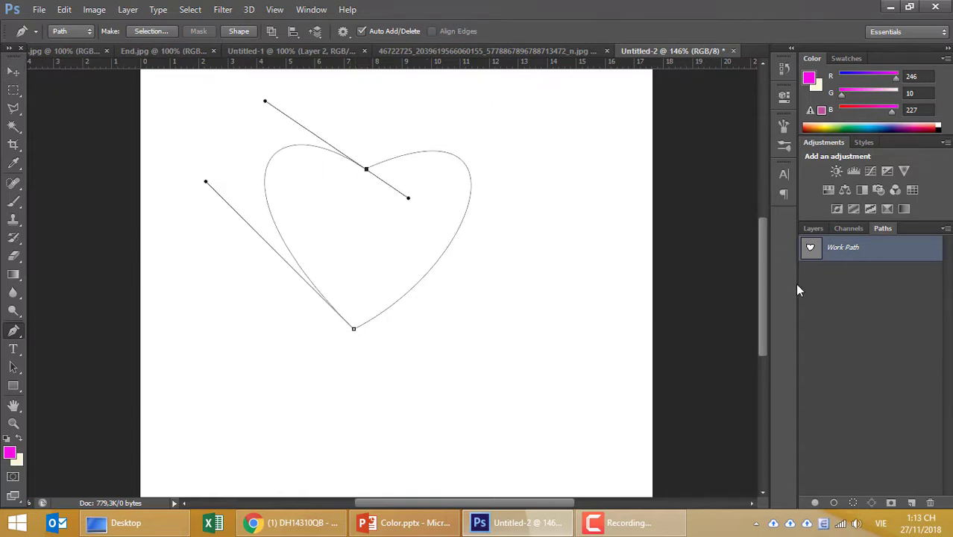
{"action": "left_click", "coordinate": [821, 305]}
{"action": "left_click", "coordinate": [851, 247]}
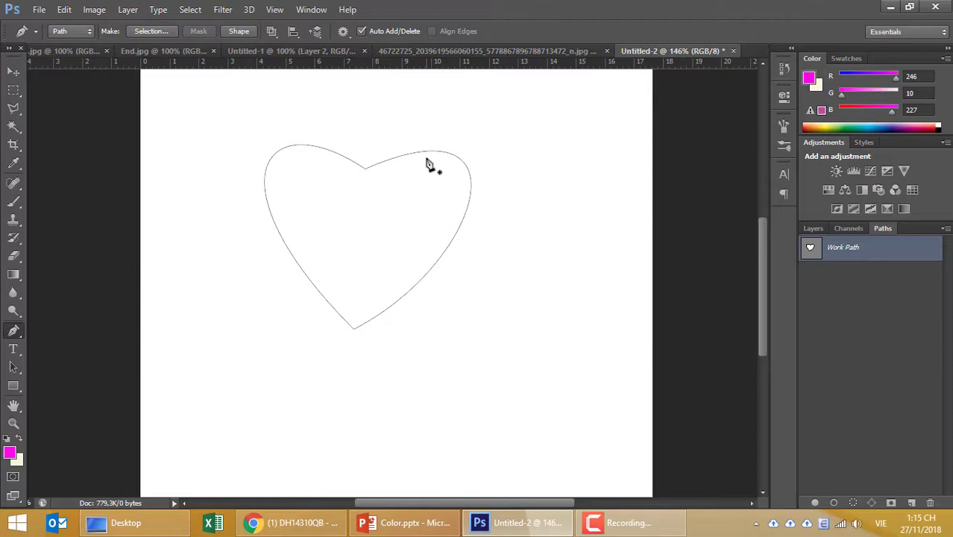
- Draw a practice path beside the heart, discard it, and switch to the rings photo
{"action": "left_click", "coordinate": [508, 140]}
{"action": "left_click_drag", "start_coordinate": [403, 140], "coordinate": [388, 193]}
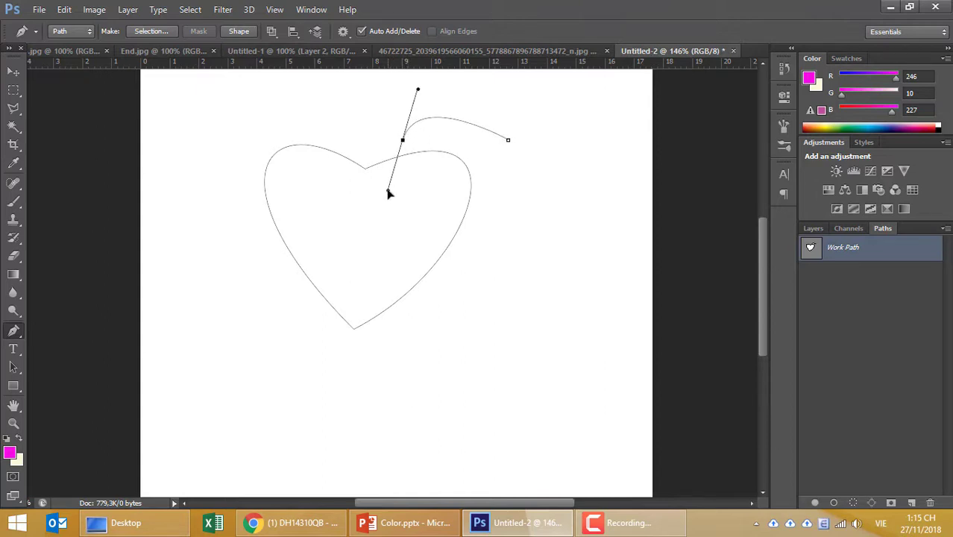
{"action": "left_click_drag", "start_coordinate": [490, 212], "coordinate": [492, 262]}
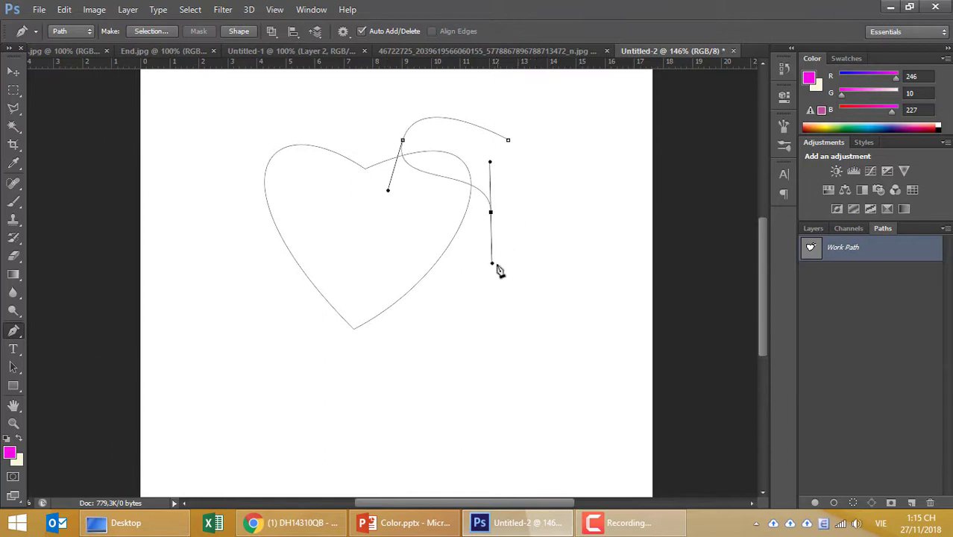
{"action": "mouse_move", "coordinate": [493, 263]}
{"action": "left_mouse_down"}
{"action": "mouse_move", "coordinate": [511, 242]}
{"action": "mouse_move", "coordinate": [516, 180]}
{"action": "left_mouse_up"}
{"action": "mouse_move", "coordinate": [555, 146]}
{"action": "left_mouse_down"}
{"action": "mouse_move", "coordinate": [571, 155]}
{"action": "mouse_move", "coordinate": [515, 141]}
{"action": "left_mouse_up"}
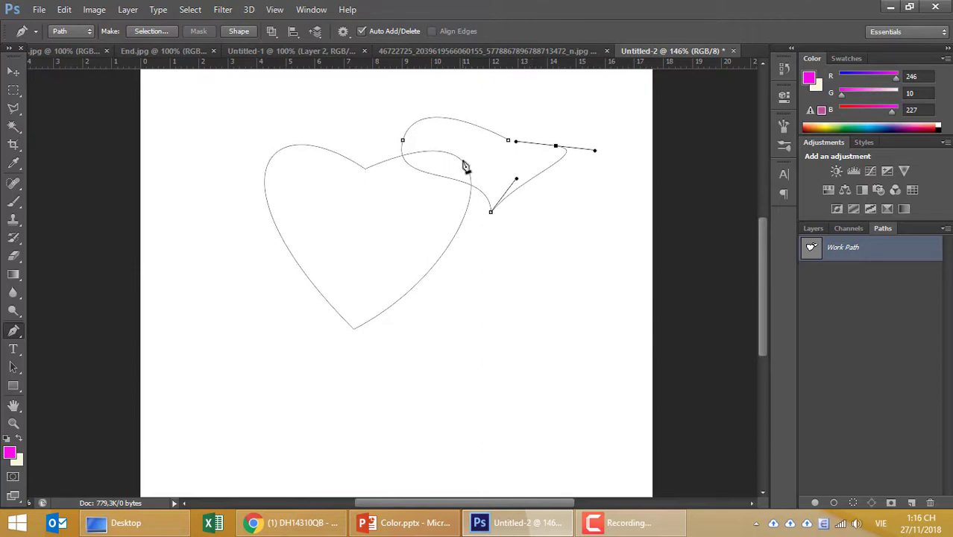
{"action": "key", "text": "Escape"}
{"action": "key", "text": "Escape"}
{"action": "left_click", "coordinate": [436, 50]}
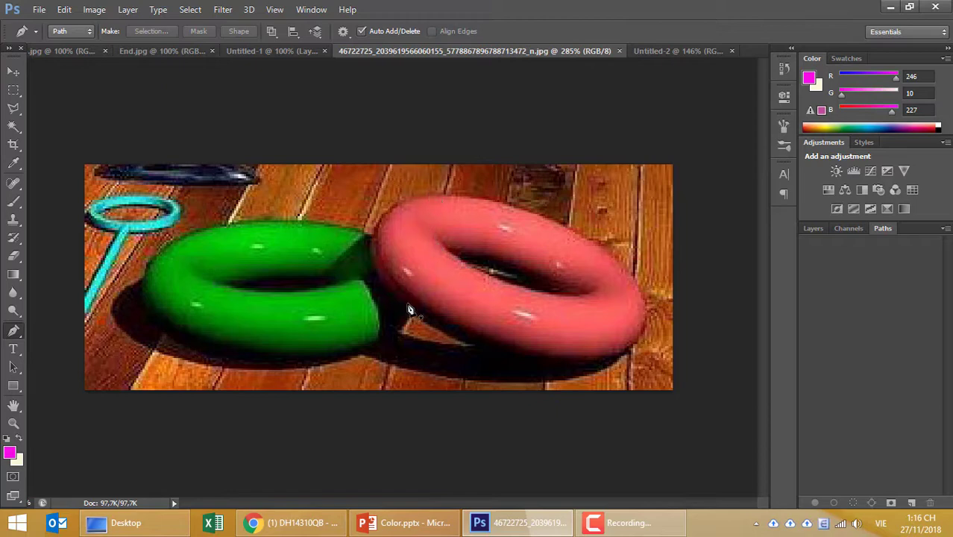
- Start a path on the pink ring's top edge and fit anchors along its left and lower edge
{"action": "left_click", "coordinate": [430, 198]}
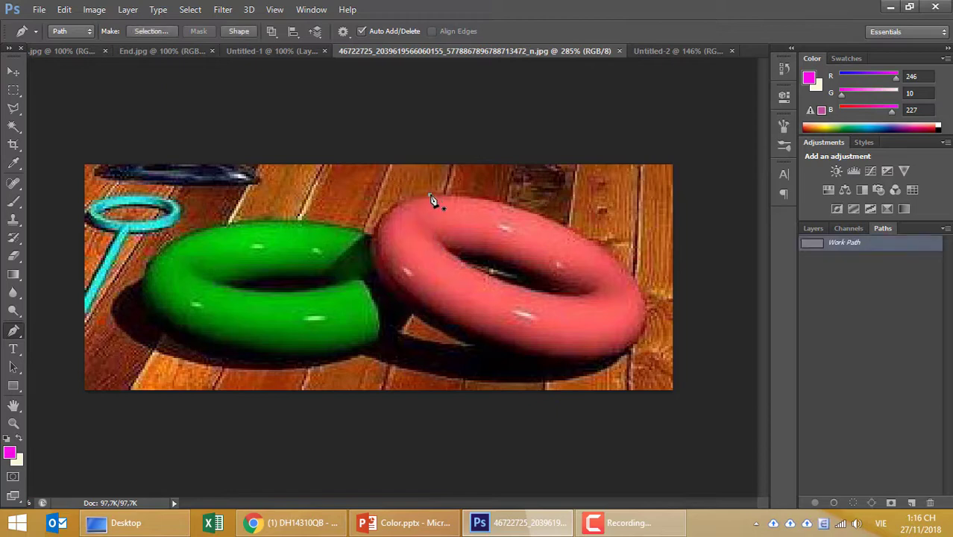
{"action": "left_click", "coordinate": [402, 294]}
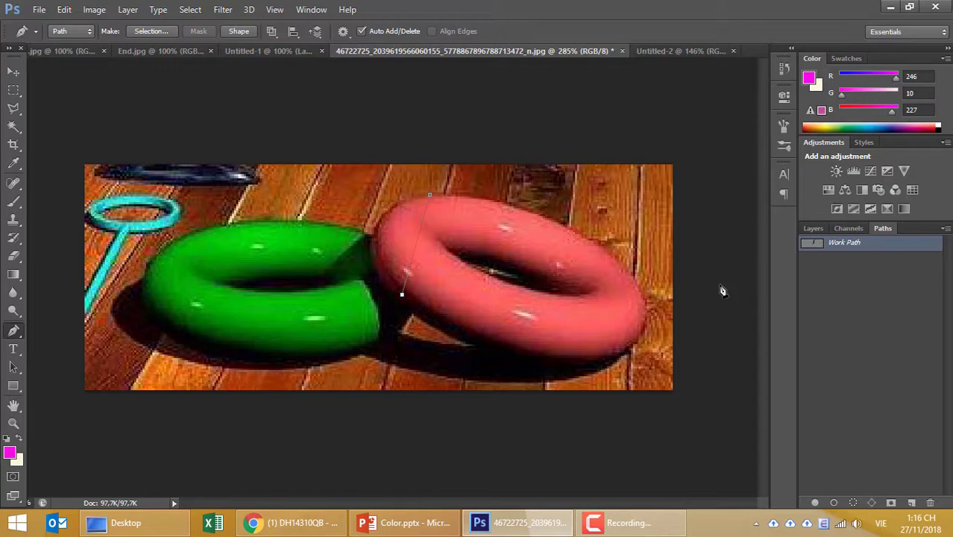
{"action": "left_click", "coordinate": [420, 248]}
{"action": "mouse_move", "coordinate": [416, 238]}
{"action": "left_mouse_down"}
{"action": "mouse_move", "coordinate": [385, 243]}
{"action": "mouse_move", "coordinate": [383, 191]}
{"action": "left_mouse_up"}
{"action": "left_click_drag", "start_coordinate": [371, 260], "coordinate": [367, 278]}
{"action": "left_click", "coordinate": [556, 372]}
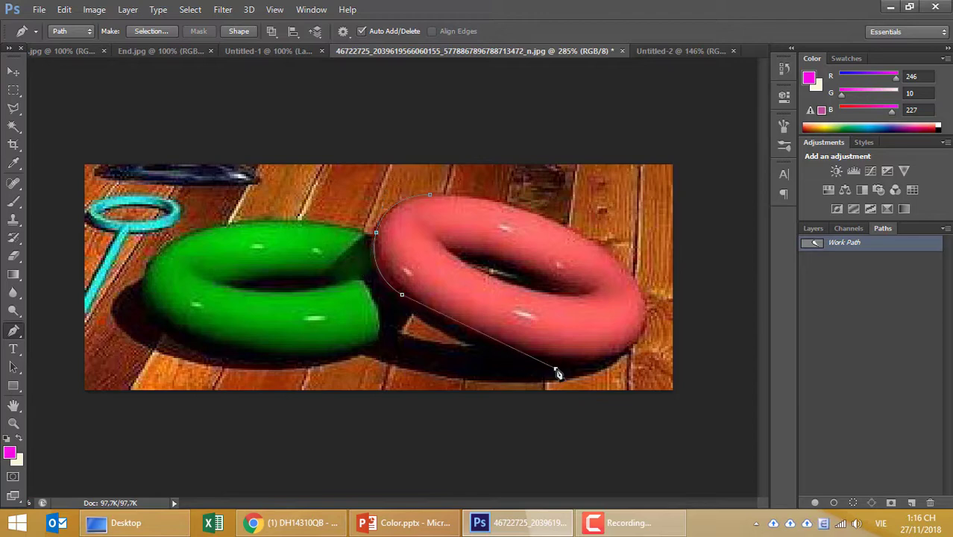
{"action": "left_click", "coordinate": [477, 331]}
{"action": "left_click_drag", "start_coordinate": [478, 333], "coordinate": [475, 342]}
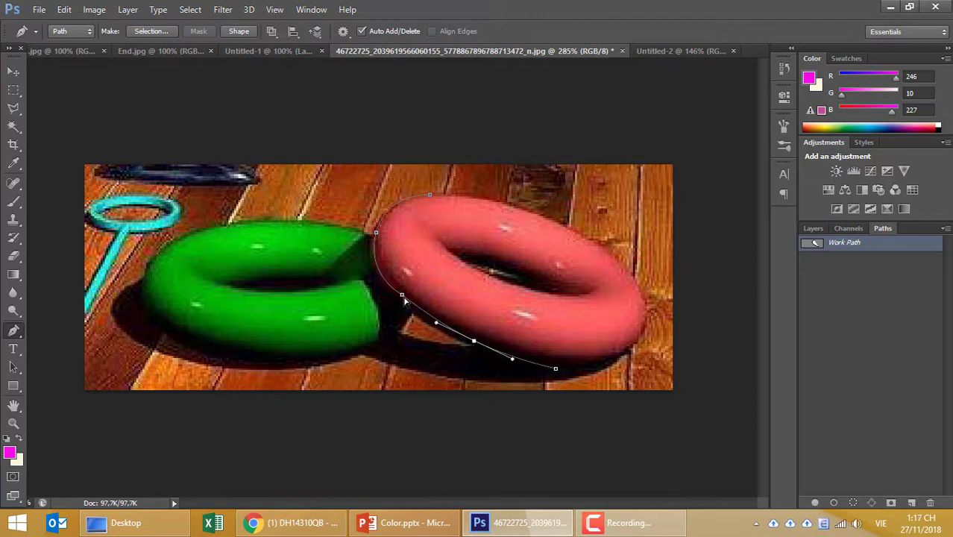
{"action": "left_click_drag", "start_coordinate": [402, 296], "coordinate": [400, 297]}
- Fit the path to the ring's right and bottom edges, then close it at the start
{"action": "left_click", "coordinate": [629, 277], "text": "ctrl"}
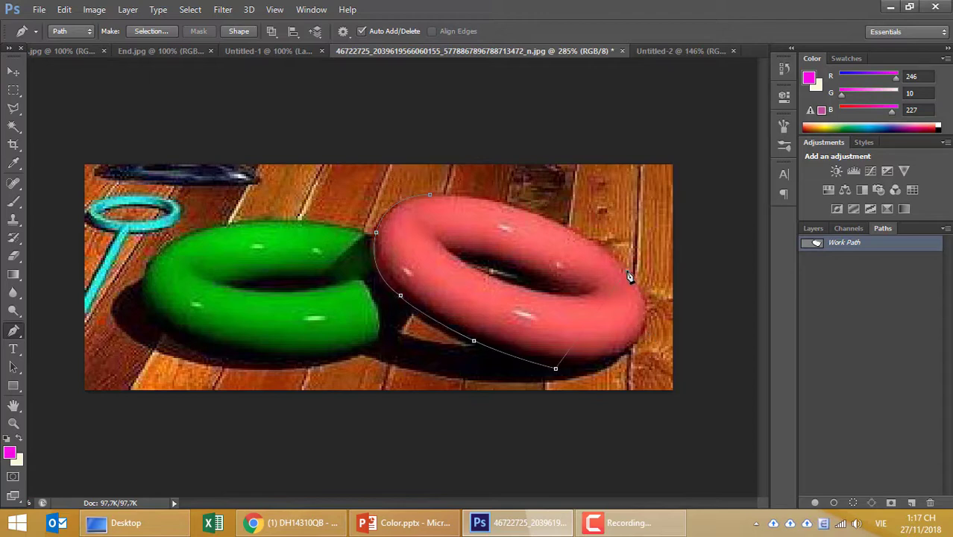
{"action": "left_click_drag", "start_coordinate": [556, 368], "coordinate": [561, 366]}
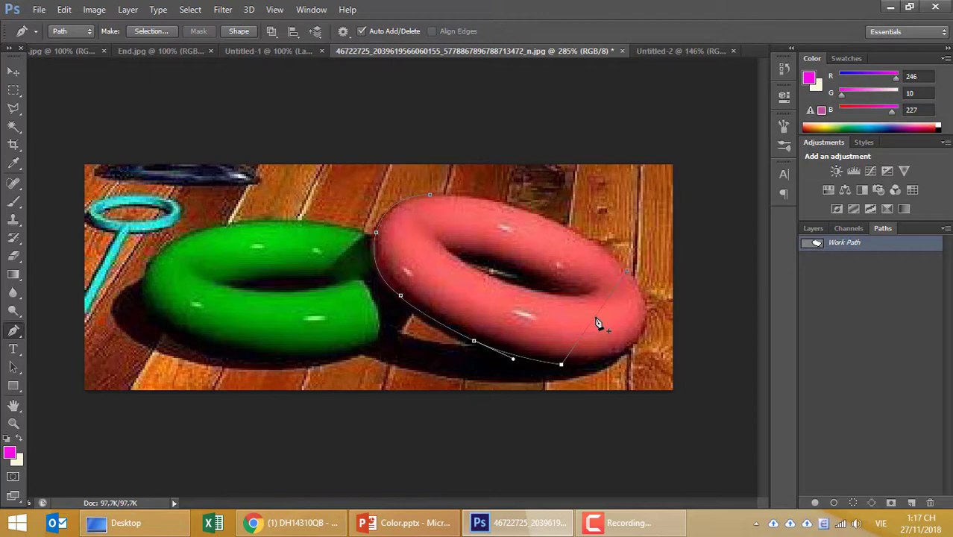
{"action": "left_click", "coordinate": [597, 319]}
{"action": "left_click_drag", "start_coordinate": [597, 319], "coordinate": [643, 333]}
{"action": "mouse_move", "coordinate": [561, 364]}
{"action": "left_mouse_down"}
{"action": "mouse_move", "coordinate": [625, 353]}
{"action": "mouse_move", "coordinate": [622, 365]}
{"action": "left_mouse_up"}
{"action": "left_click", "coordinate": [627, 270], "text": "ctrl"}
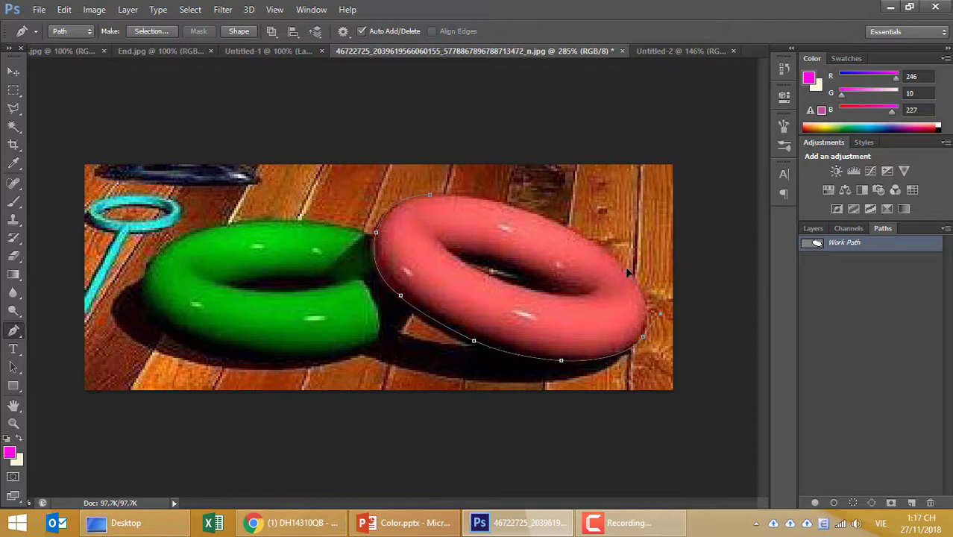
{"action": "left_click", "coordinate": [432, 197]}
- Zoom in and add an anchor to fit the path to the pink ring's upper edge
{"action": "scroll", "coordinate": [596, 250], "scroll_direction": "up", "scroll_amount": 2}
{"action": "scroll", "coordinate": [596, 251], "scroll_direction": "up", "scroll_amount": 2}
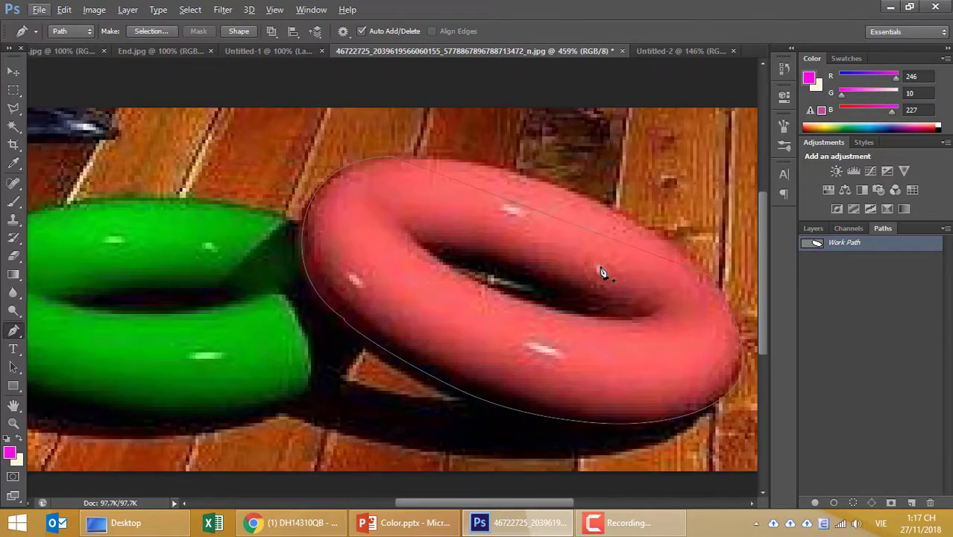
{"action": "left_click_drag", "start_coordinate": [602, 271], "coordinate": [570, 272]}
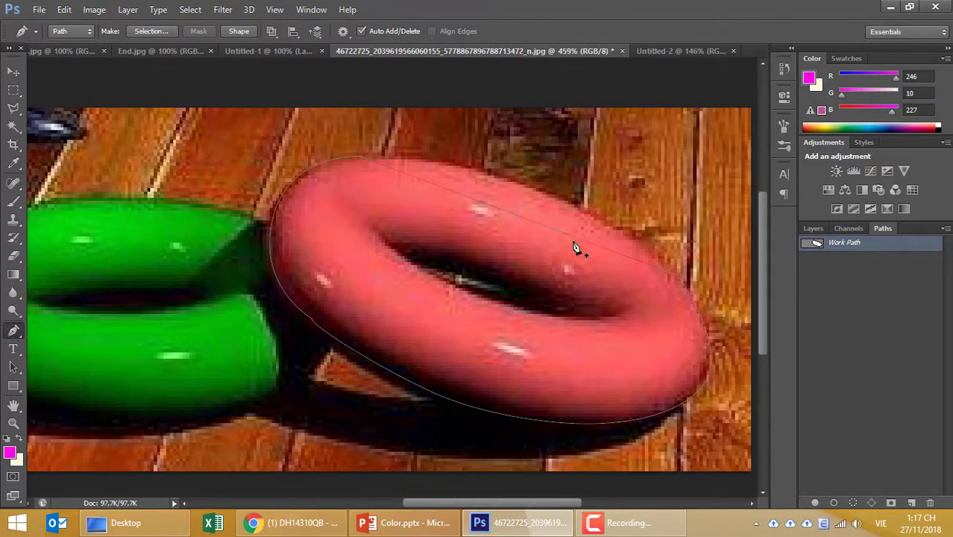
{"action": "left_click", "coordinate": [571, 241], "text": "ctrl"}
{"action": "left_click", "coordinate": [514, 218]}
{"action": "left_click_drag", "start_coordinate": [514, 217], "coordinate": [529, 184]}
{"action": "left_click", "coordinate": [676, 282], "text": "ctrl"}
{"action": "left_click", "coordinate": [359, 158], "text": "ctrl"}
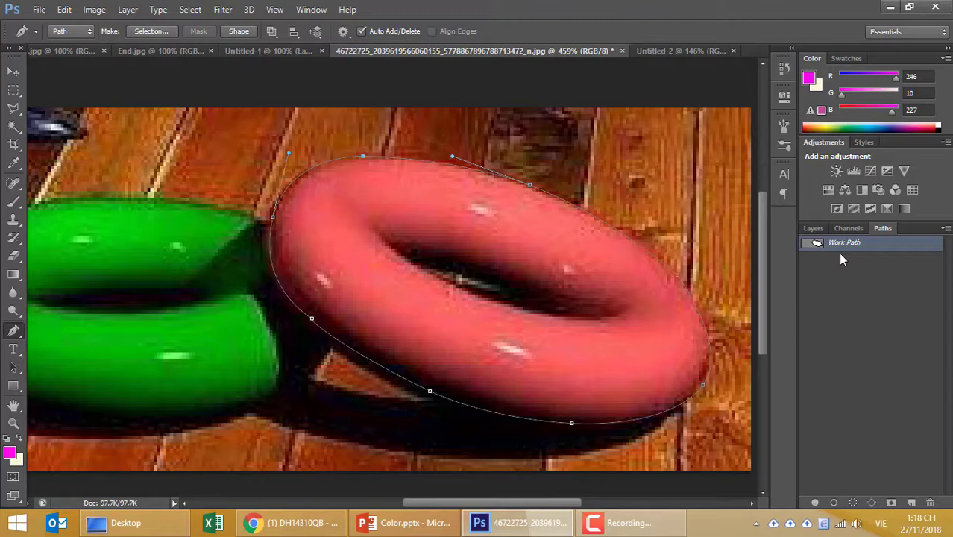
- Convert the ring's path into a selection and return to the Untitled-1 composite
{"action": "key", "text": "ctrl+Return"}
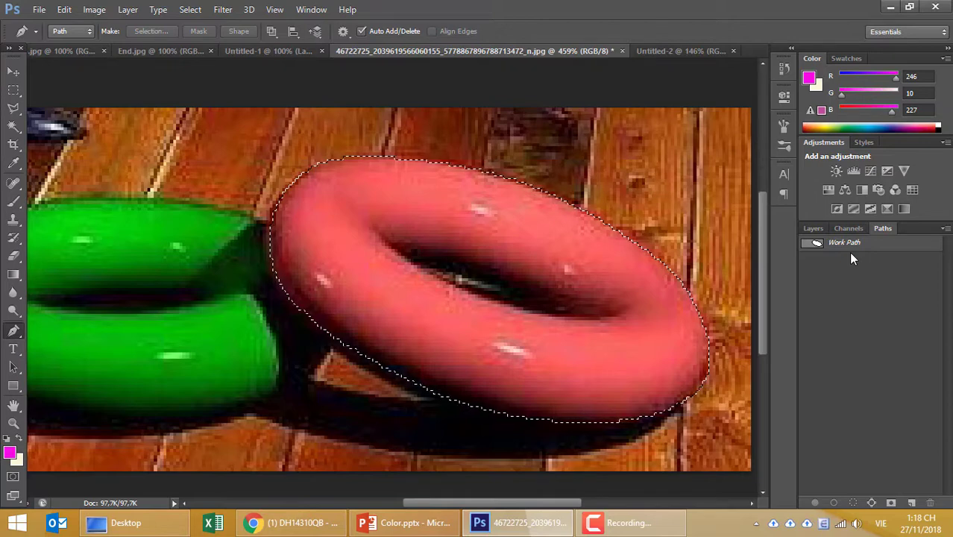
{"action": "left_click", "coordinate": [661, 51]}
{"action": "left_click", "coordinate": [295, 50]}
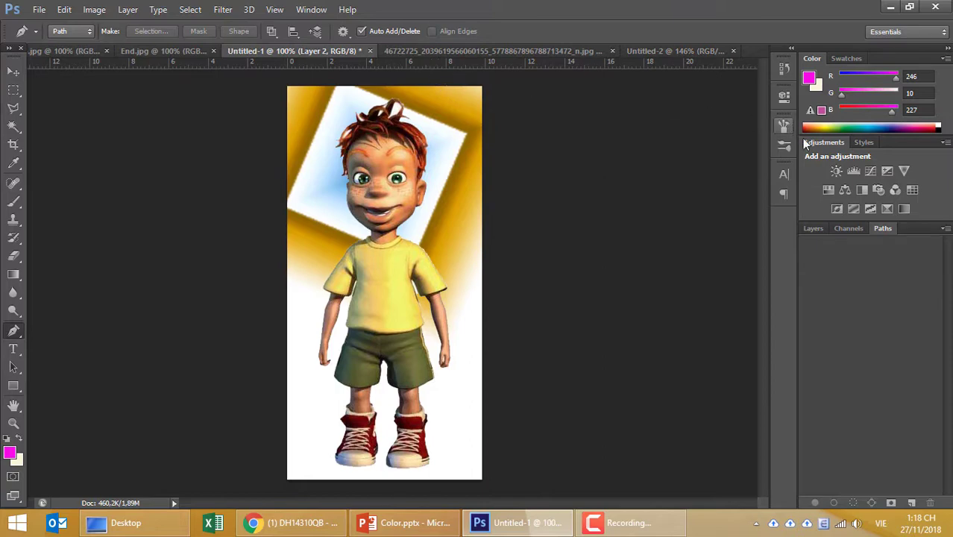
- Paste the pink ring above Layer 1, tilted about 20° and enlarged over the boy
{"action": "left_click", "coordinate": [813, 228]}
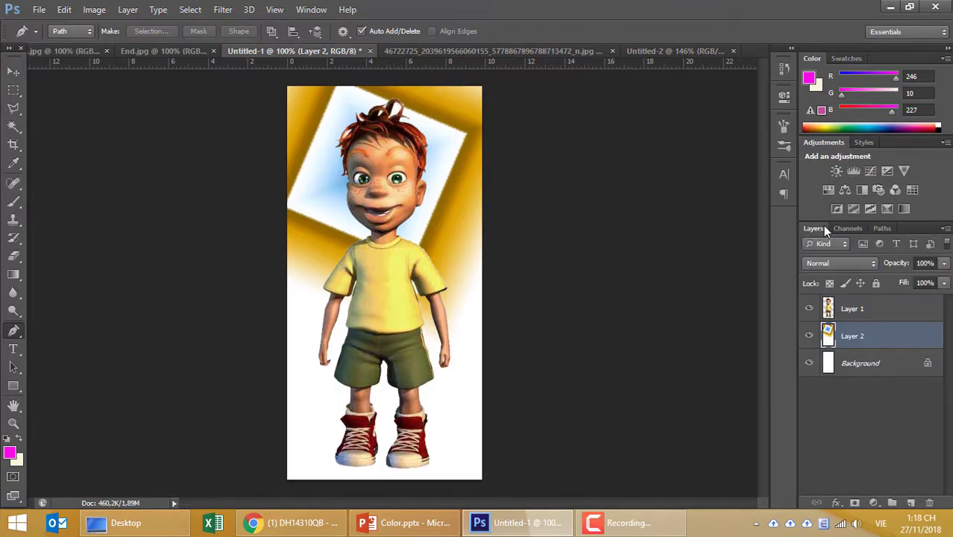
{"action": "left_click", "coordinate": [852, 303]}
{"action": "key", "text": "ctrl+v"}
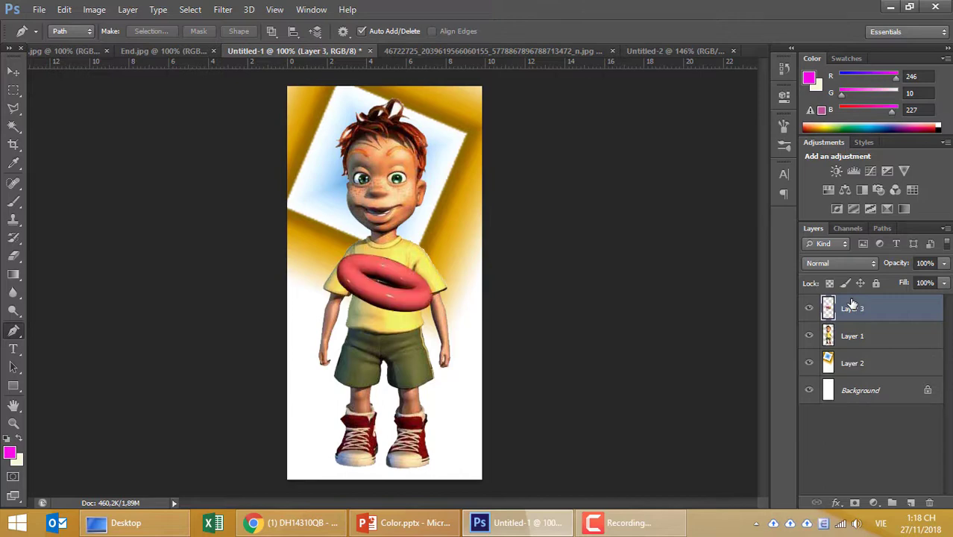
{"action": "key", "text": "ctrl+t"}
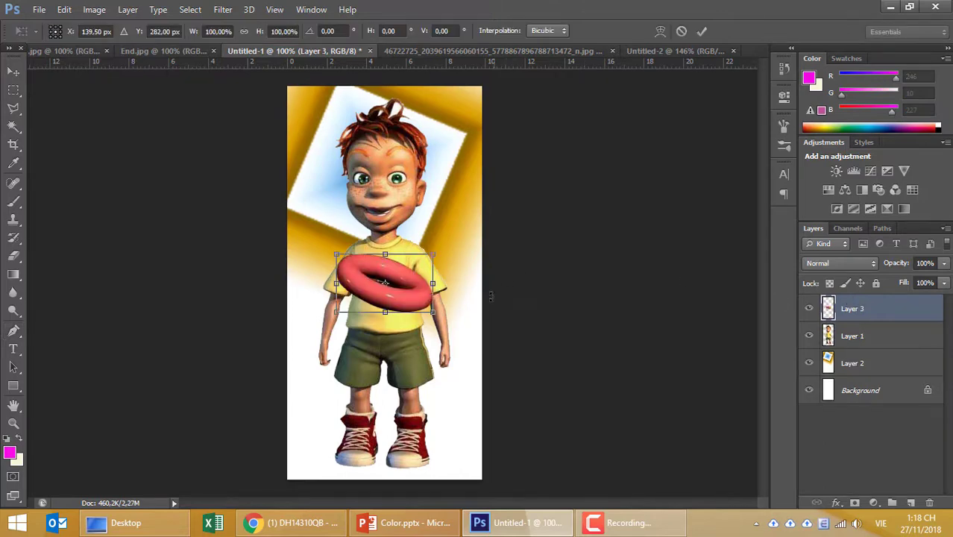
{"action": "left_click_drag", "start_coordinate": [510, 275], "coordinate": [492, 302]}
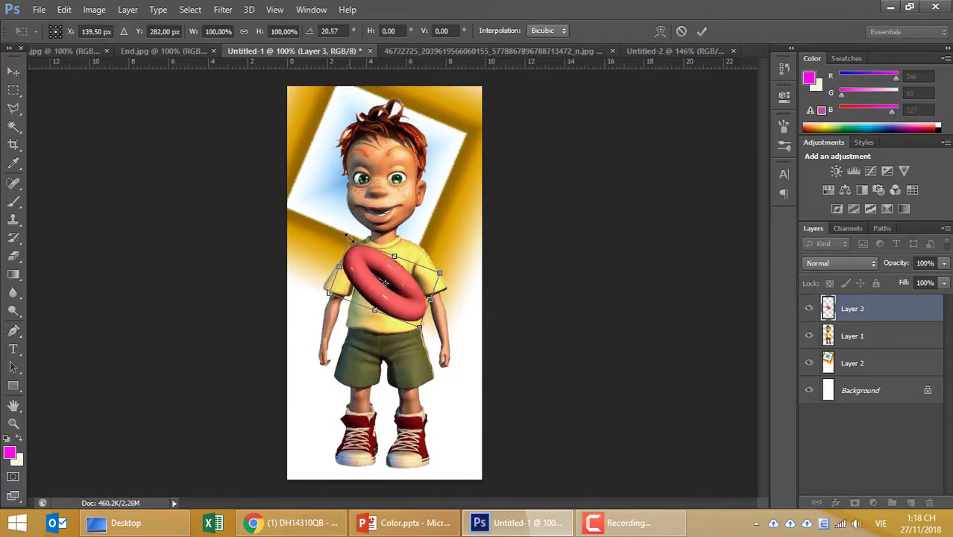
{"action": "left_click_drag", "start_coordinate": [348, 239], "coordinate": [326, 209]}
{"action": "left_click_drag", "start_coordinate": [384, 263], "coordinate": [387, 277]}
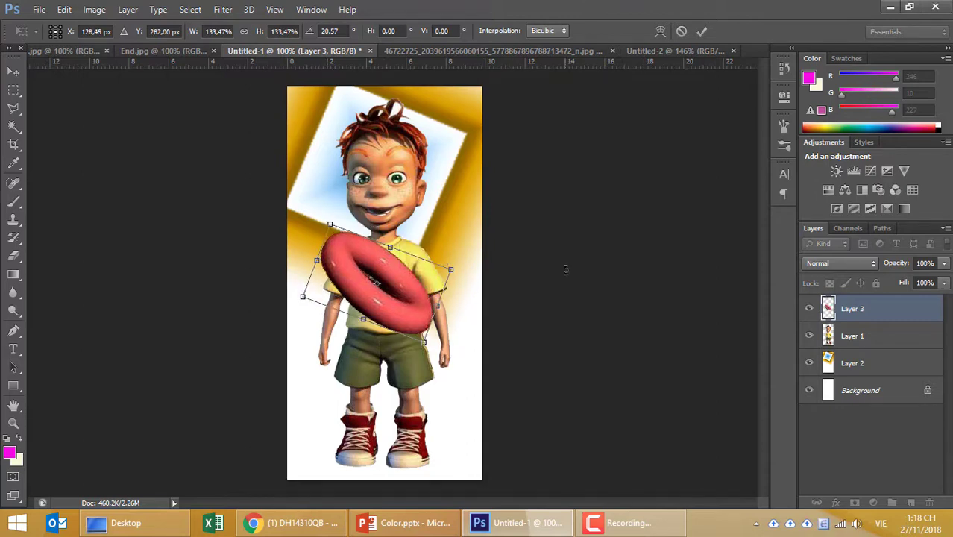
{"action": "key", "text": "Return"}
- Scale the ring up about 105% and raise it slightly on the boy's chest
{"action": "key", "text": "p"}
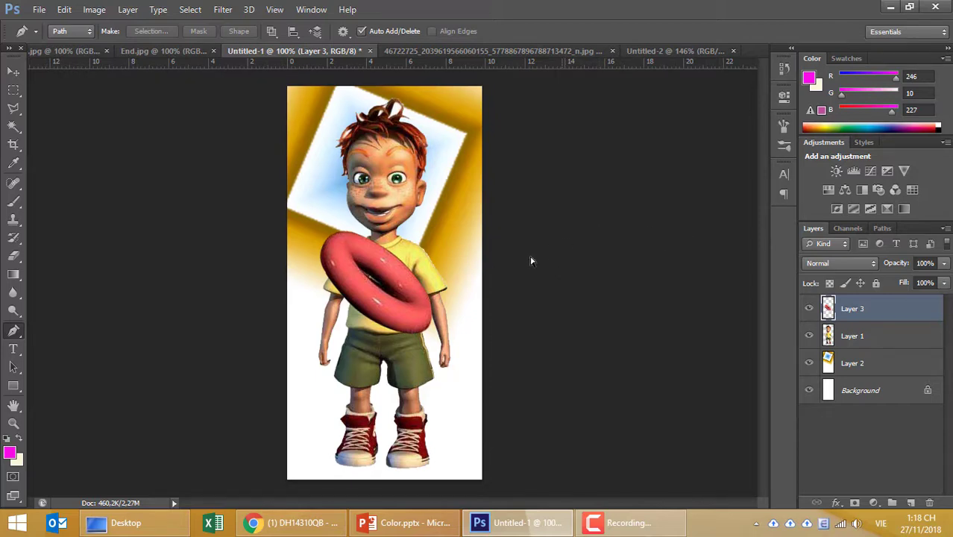
{"action": "key", "text": "ctrl+t"}
{"action": "left_click_drag", "start_coordinate": [432, 335], "coordinate": [438, 342]}
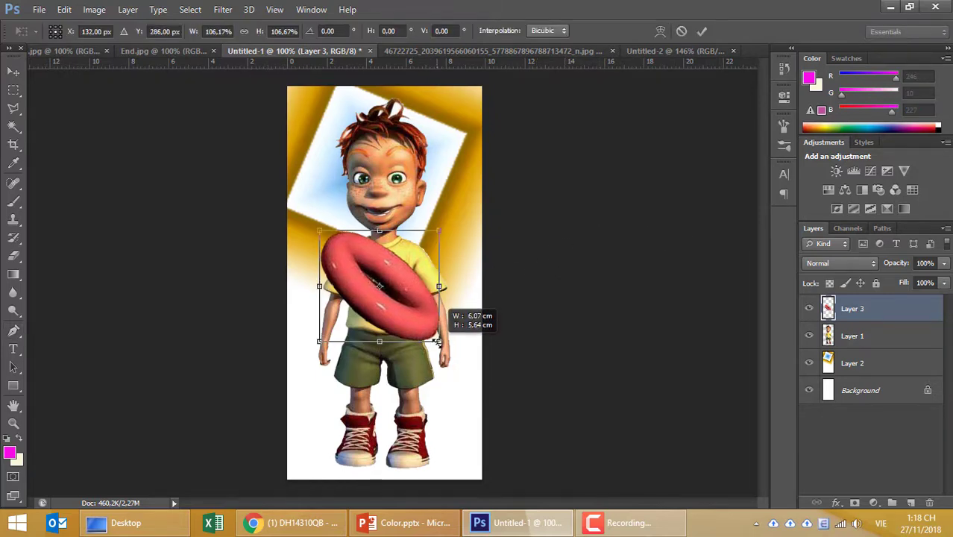
{"action": "key", "text": "Return"}
{"action": "key", "text": "p"}
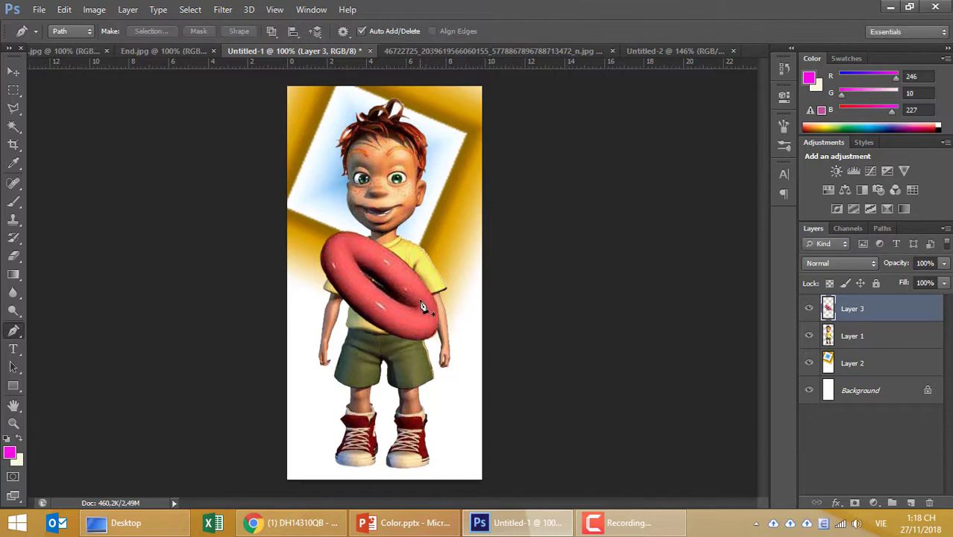
{"action": "left_click", "coordinate": [419, 299]}
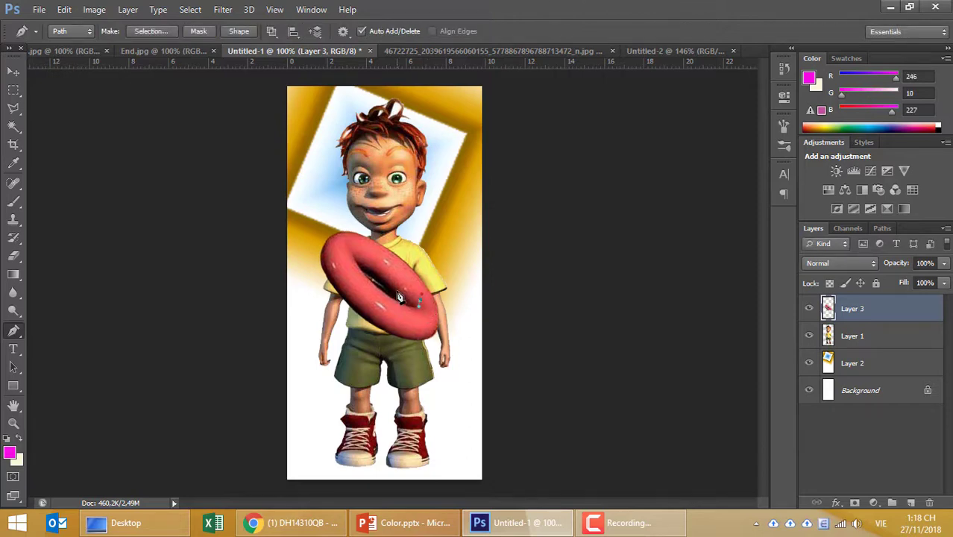
{"action": "key", "text": "ctrl+z"}
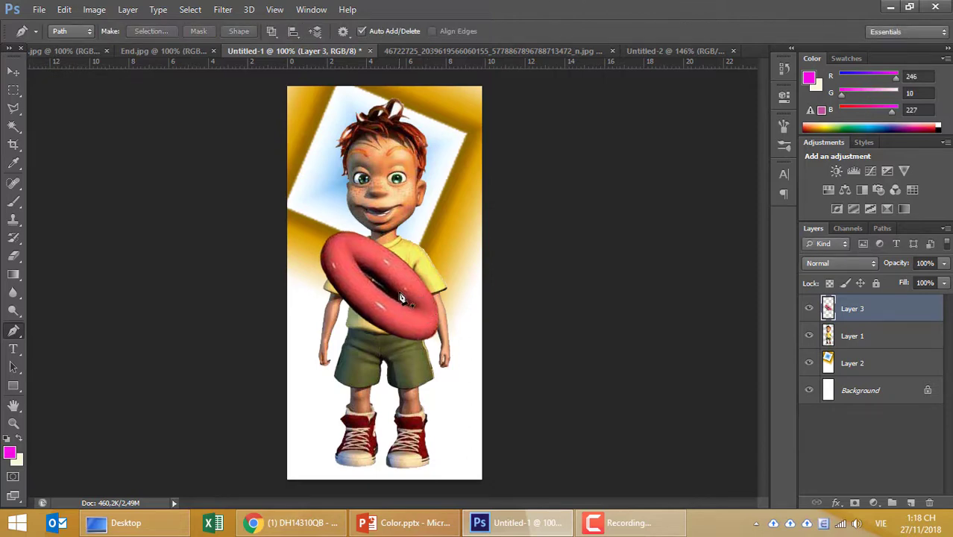
{"action": "key", "text": "v"}
{"action": "left_click_drag", "start_coordinate": [400, 293], "coordinate": [397, 281]}
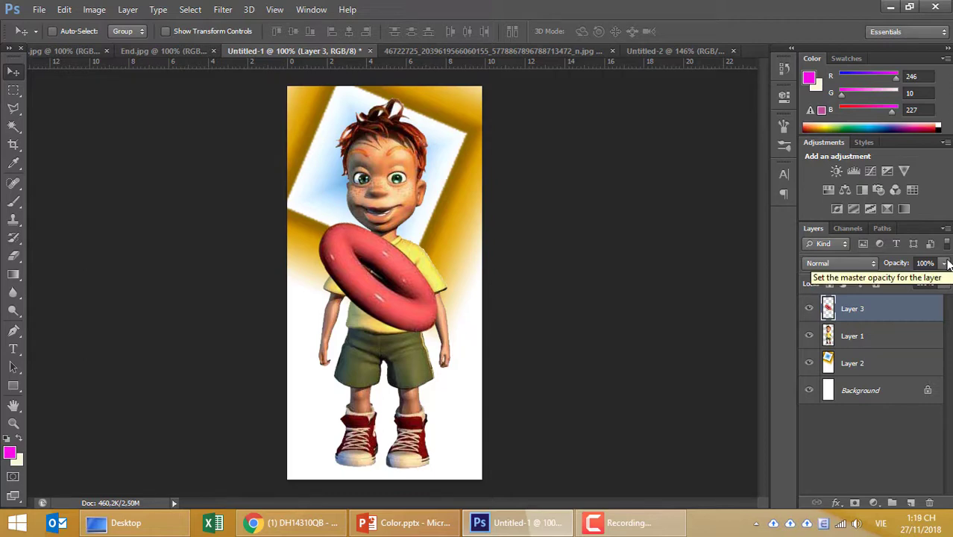
- Rewind the YouTube tutorial in Chrome to 1:08 and view it full screen
{"action": "left_click", "coordinate": [283, 526]}
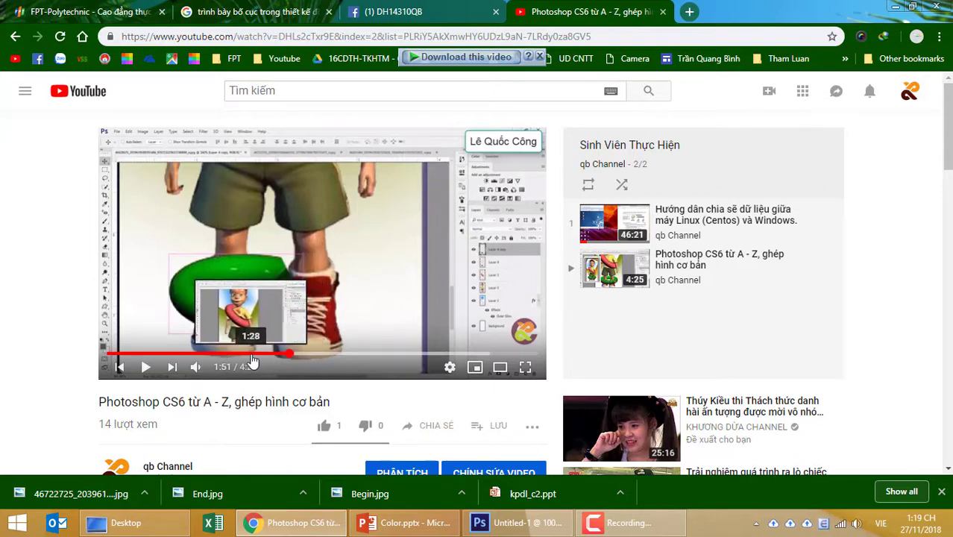
{"action": "left_click", "coordinate": [256, 356]}
{"action": "left_click", "coordinate": [241, 356]}
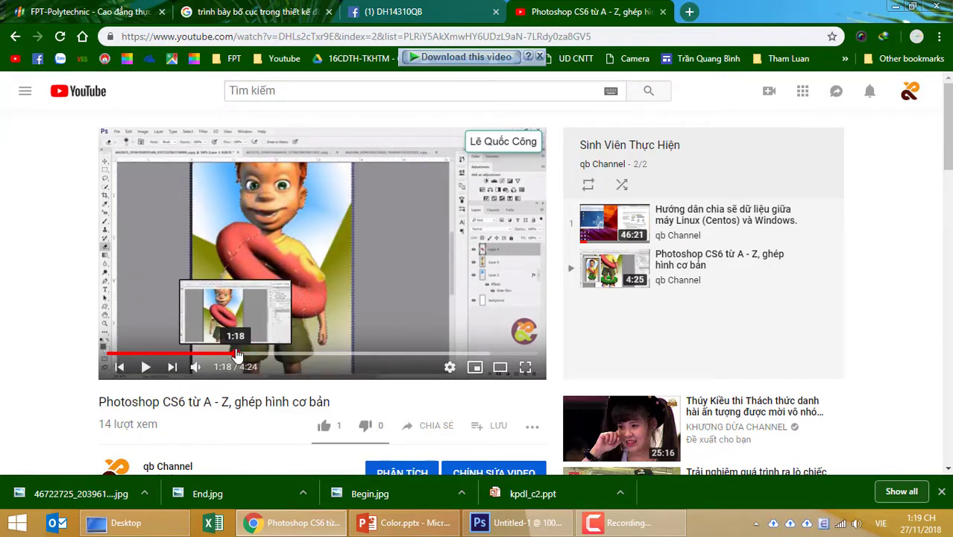
{"action": "left_click", "coordinate": [236, 355]}
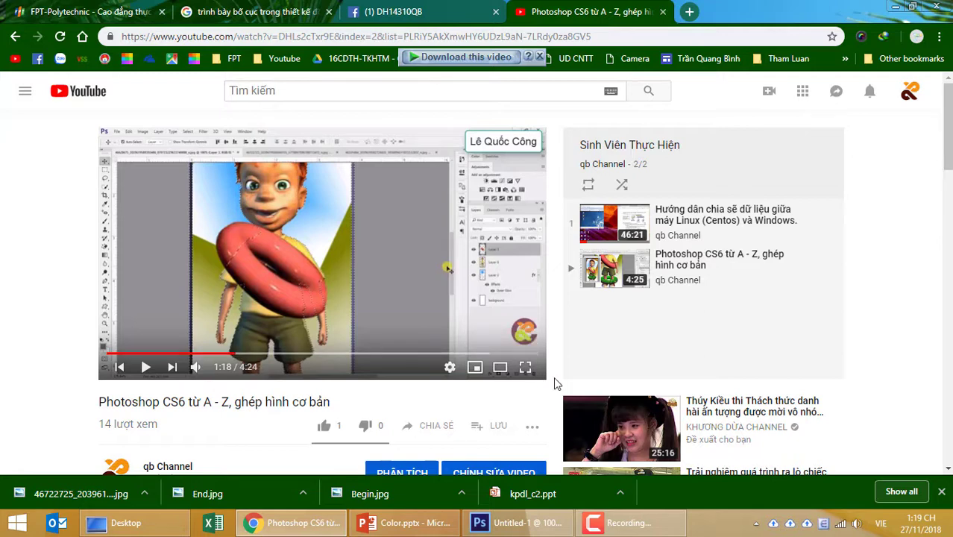
{"action": "key", "text": "j"}
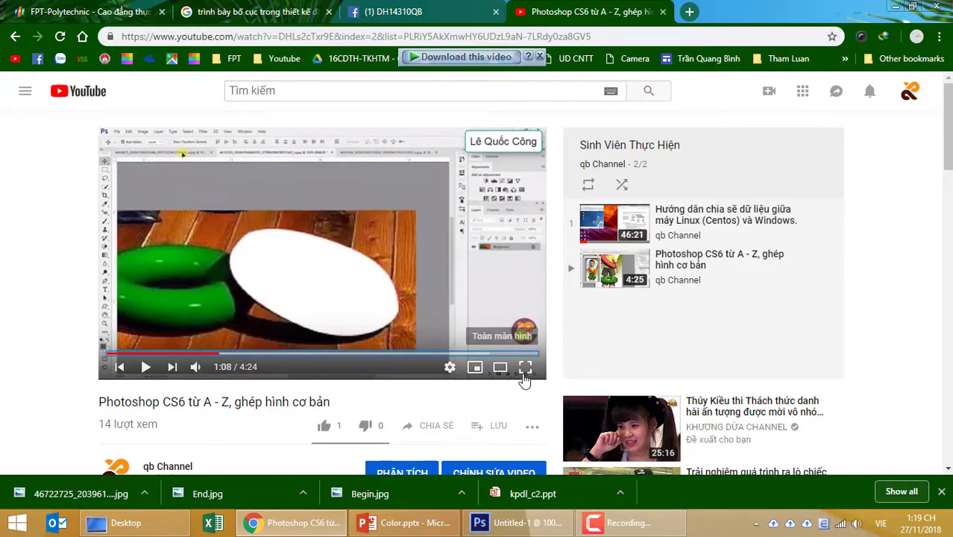
{"action": "left_click", "coordinate": [526, 371]}
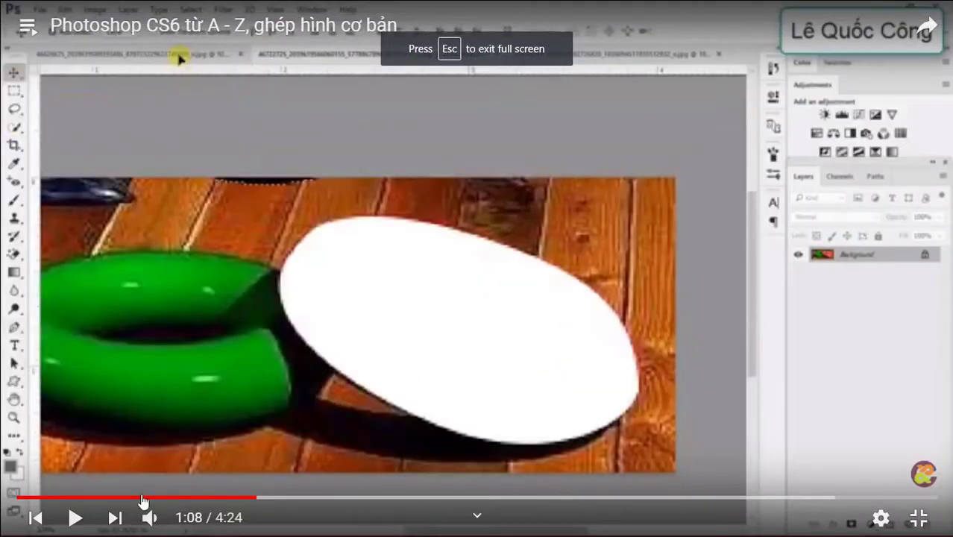
- Play the tutorial to 1:36, showing the boy with both rings, then exit full screen
{"action": "left_click", "coordinate": [74, 517]}
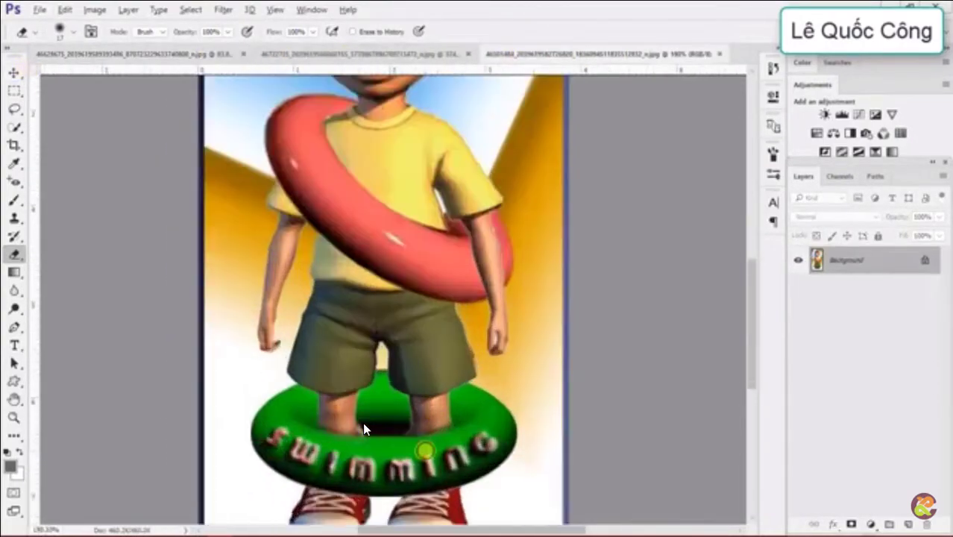
{"action": "key", "text": "space"}
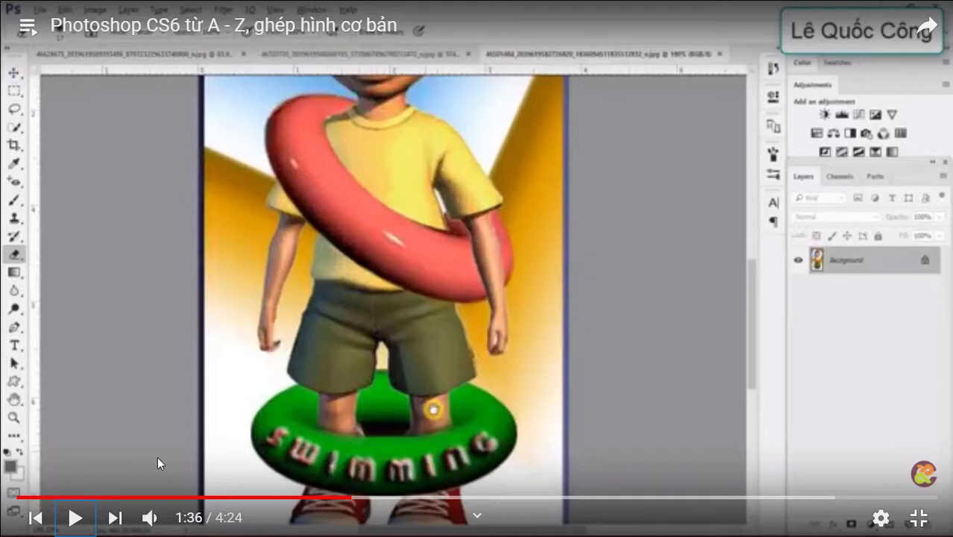
{"action": "key", "text": "Escape"}
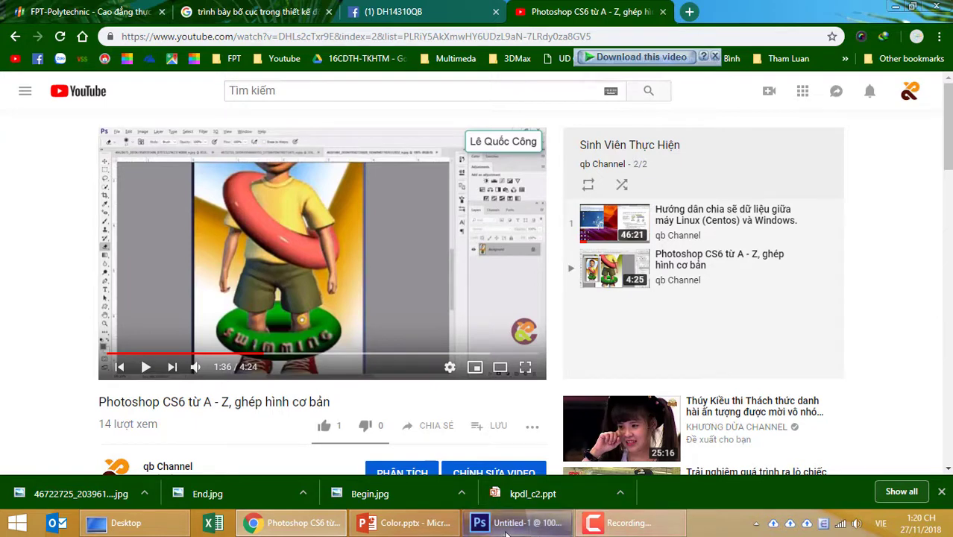
- Shift the pink ring slightly right and down
{"action": "left_click", "coordinate": [505, 531]}
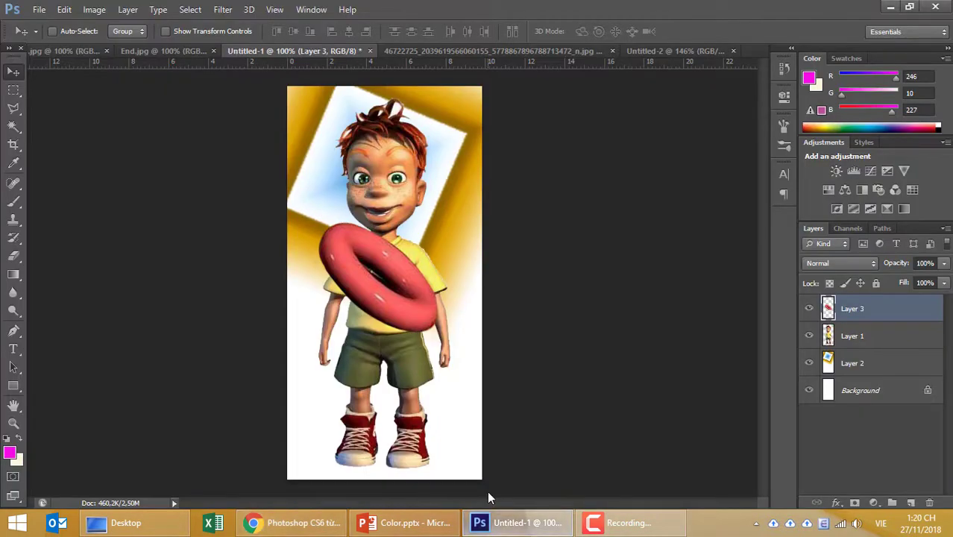
{"action": "left_click_drag", "start_coordinate": [404, 278], "coordinate": [406, 279]}
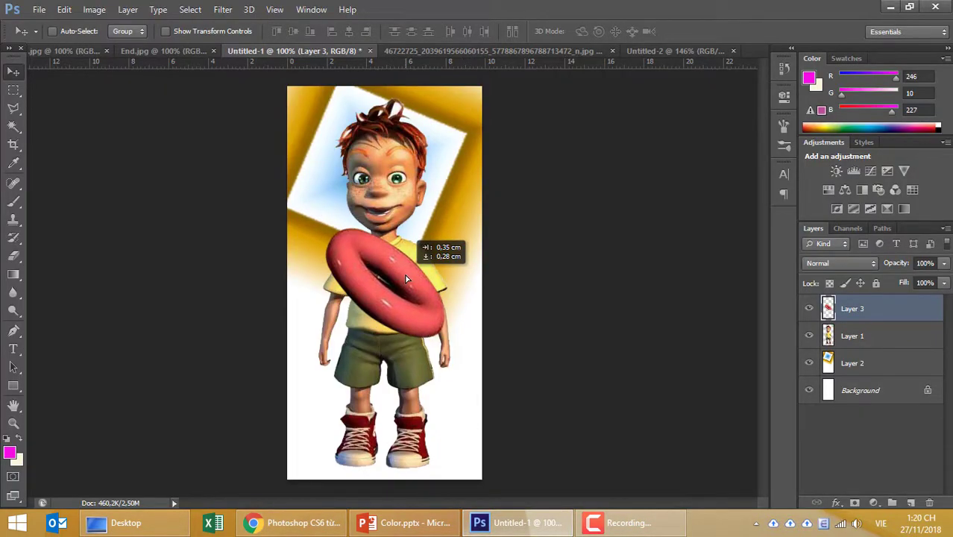
{"action": "left_click_drag", "start_coordinate": [406, 279], "coordinate": [406, 280]}
- Enlarge the pink ring to about 107% and add a white layer mask to Layer 3
{"action": "key", "text": "ctrl+t"}
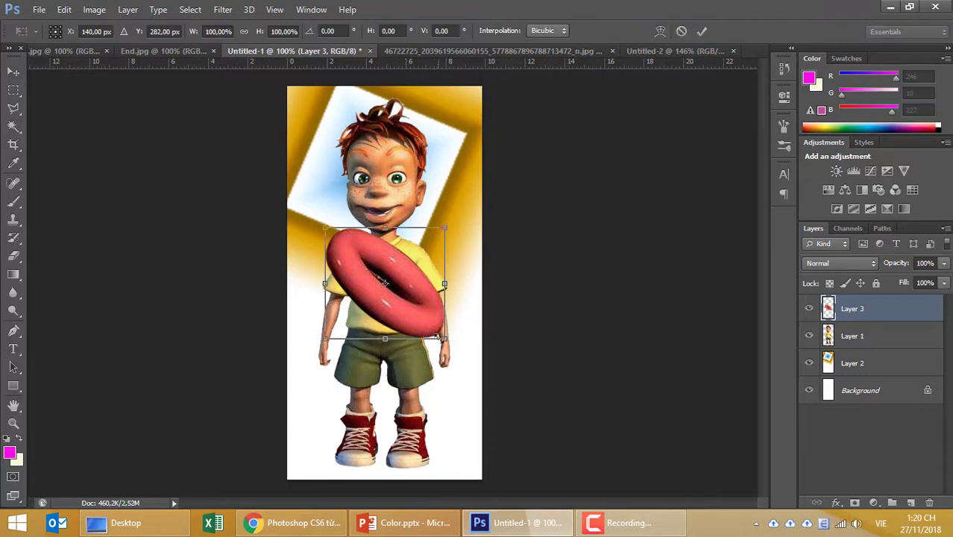
{"action": "left_click_drag", "start_coordinate": [439, 340], "coordinate": [449, 340]}
{"action": "left_click_drag", "start_coordinate": [419, 295], "coordinate": [421, 298]}
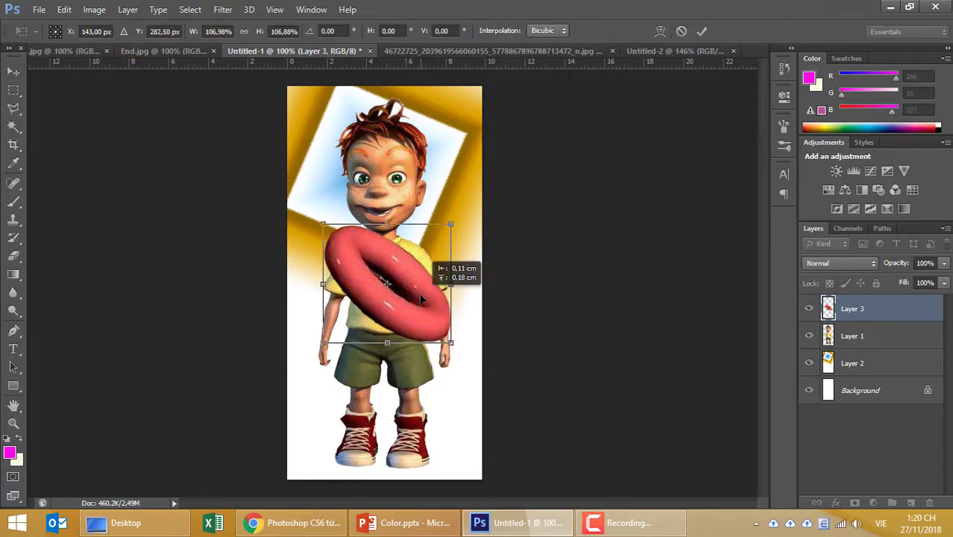
{"action": "key", "text": "Return"}
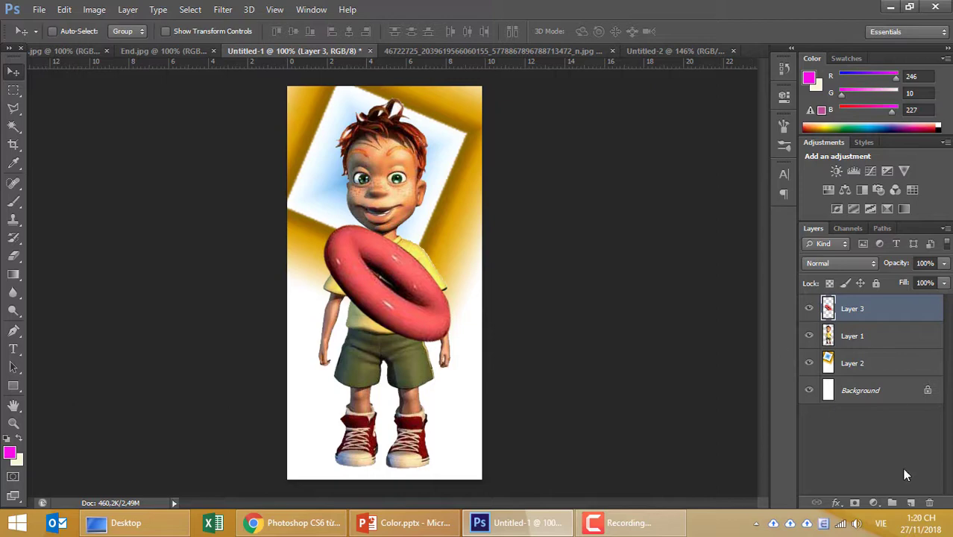
{"action": "left_click", "coordinate": [855, 504]}
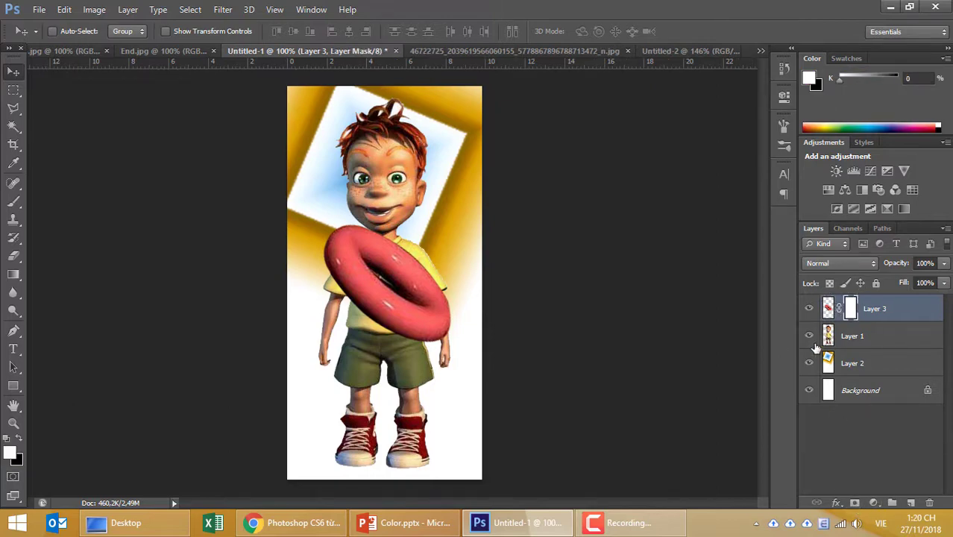
- Load the boy's outline as a selection and set up a black brush at size 35
{"action": "left_click", "coordinate": [827, 338], "text": "ctrl"}
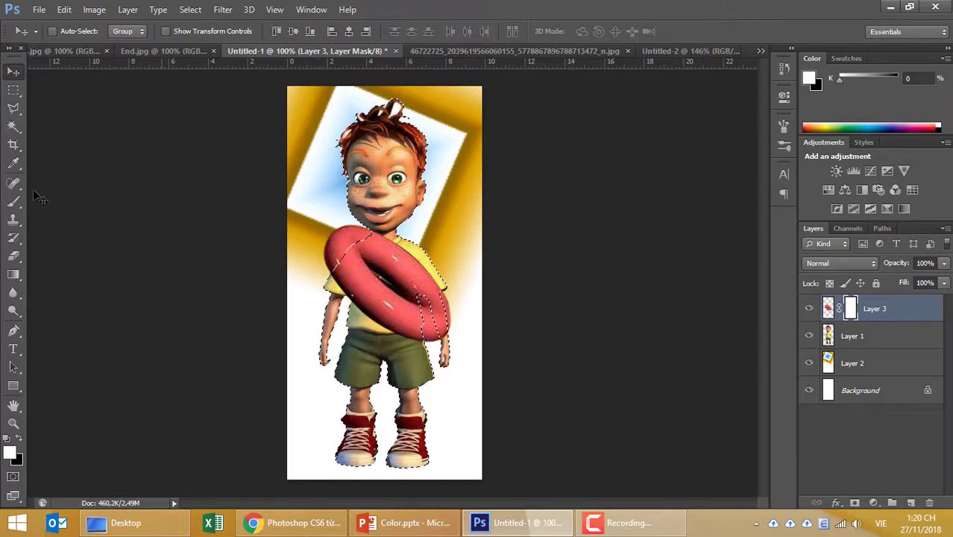
{"action": "left_click", "coordinate": [10, 208]}
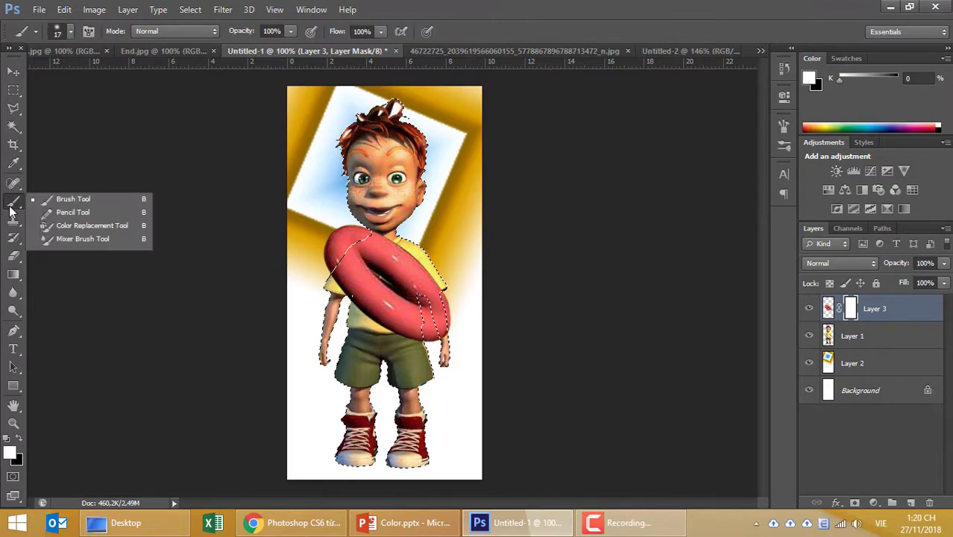
{"action": "left_click", "coordinate": [59, 199]}
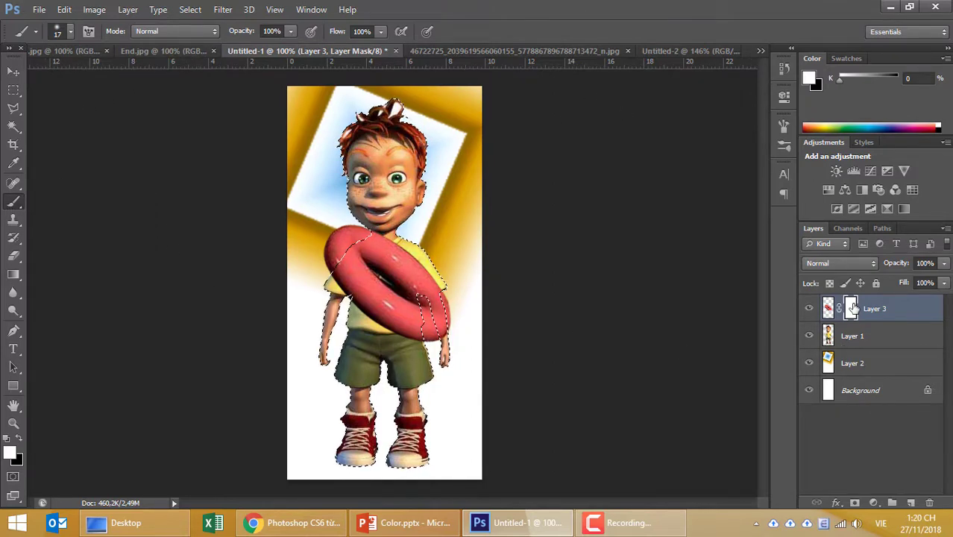
{"action": "left_click", "coordinate": [19, 443]}
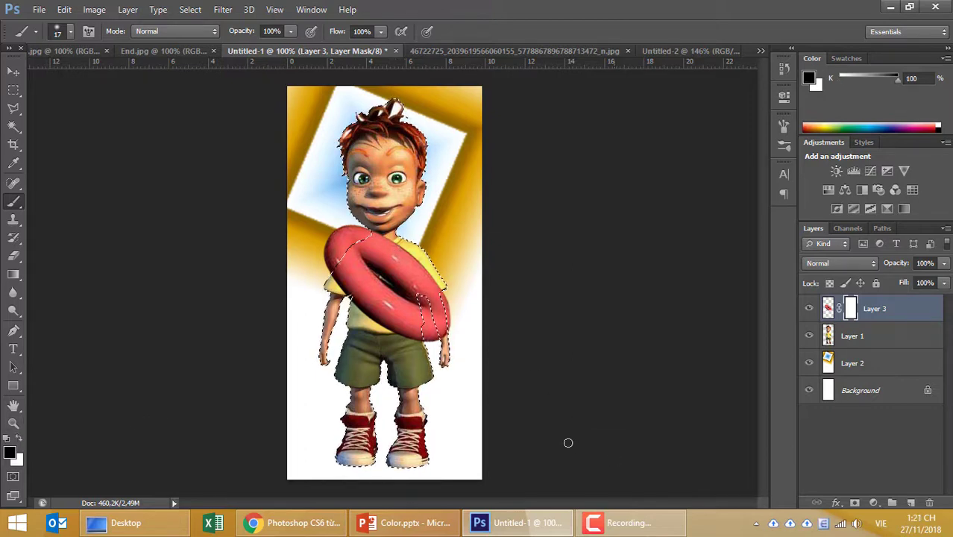
{"action": "key", "text": "bracketright"}
{"action": "key", "text": "bracketright"}
{"action": "key", "text": "bracketright"}
{"action": "key", "text": "bracketright"}
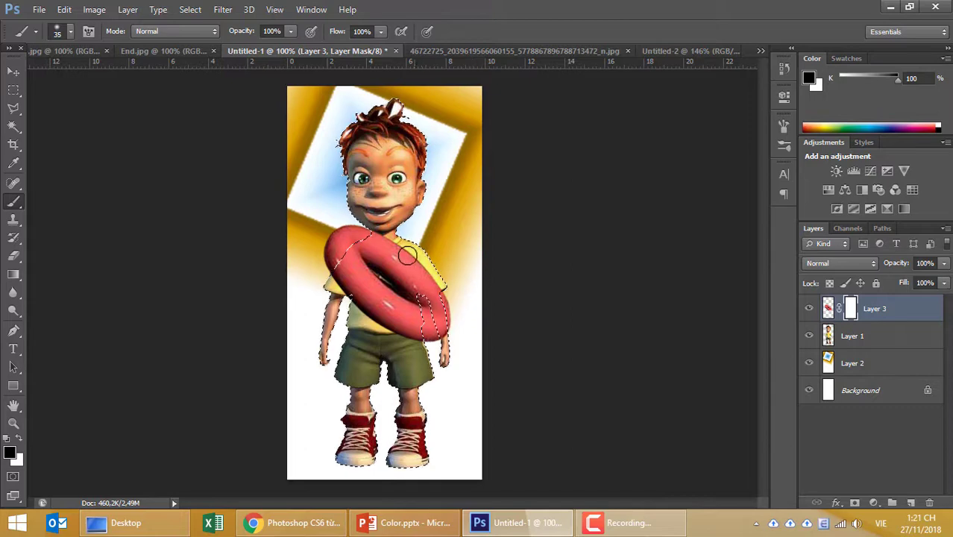
- Paint out the pink ring from neck to right shoulder on Layer 3's mask, then deselect
{"action": "left_click_drag", "start_coordinate": [391, 253], "coordinate": [360, 253]}
{"action": "key", "text": "ctrl+z"}
{"action": "mouse_move", "coordinate": [366, 248]}
{"action": "left_mouse_down"}
{"action": "mouse_move", "coordinate": [417, 276]}
{"action": "mouse_move", "coordinate": [392, 247]}
{"action": "mouse_move", "coordinate": [424, 277]}
{"action": "mouse_move", "coordinate": [381, 274]}
{"action": "mouse_move", "coordinate": [430, 285]}
{"action": "left_mouse_up"}
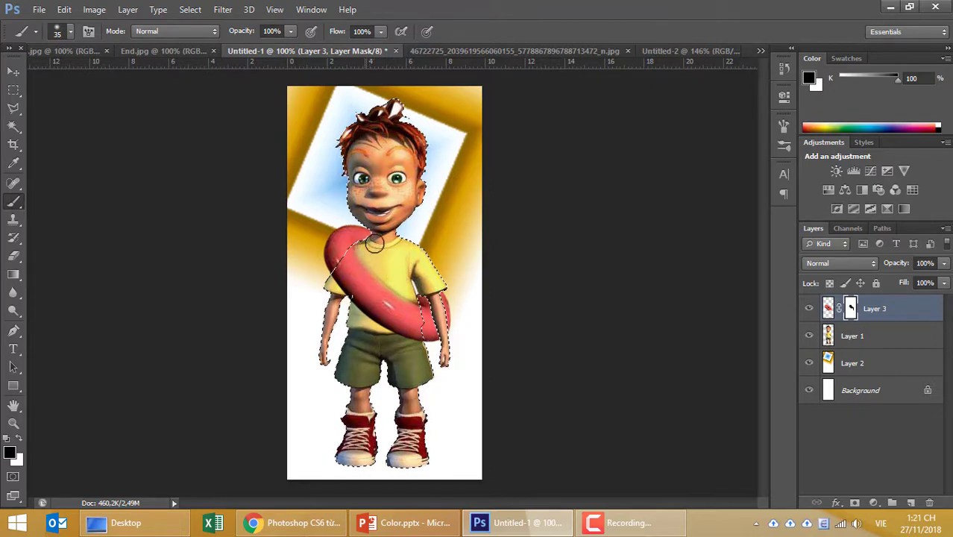
{"action": "left_click_drag", "start_coordinate": [367, 244], "coordinate": [415, 276]}
{"action": "key", "text": "ctrl+d"}
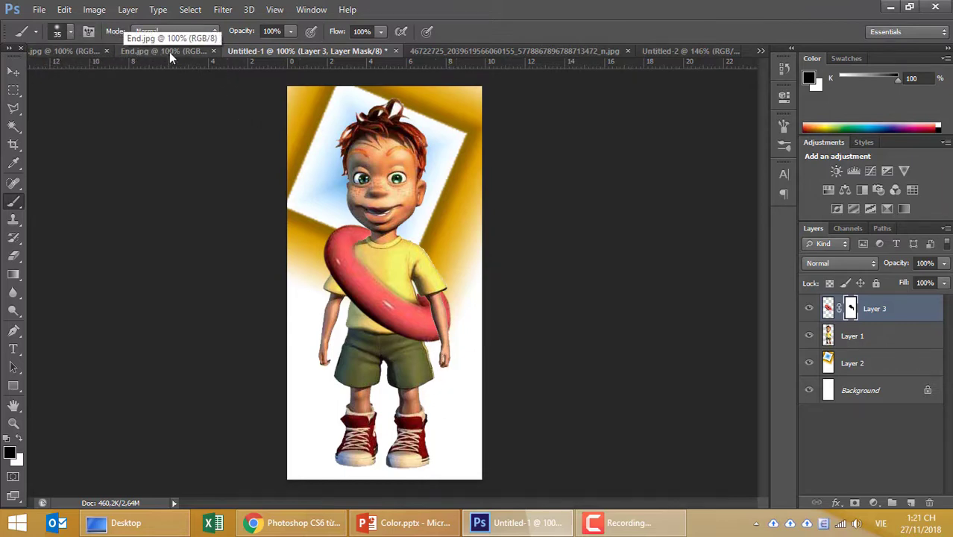
- View the End.jpg reference, then bring the YouTube tutorial back to the front
{"action": "left_click", "coordinate": [151, 49]}
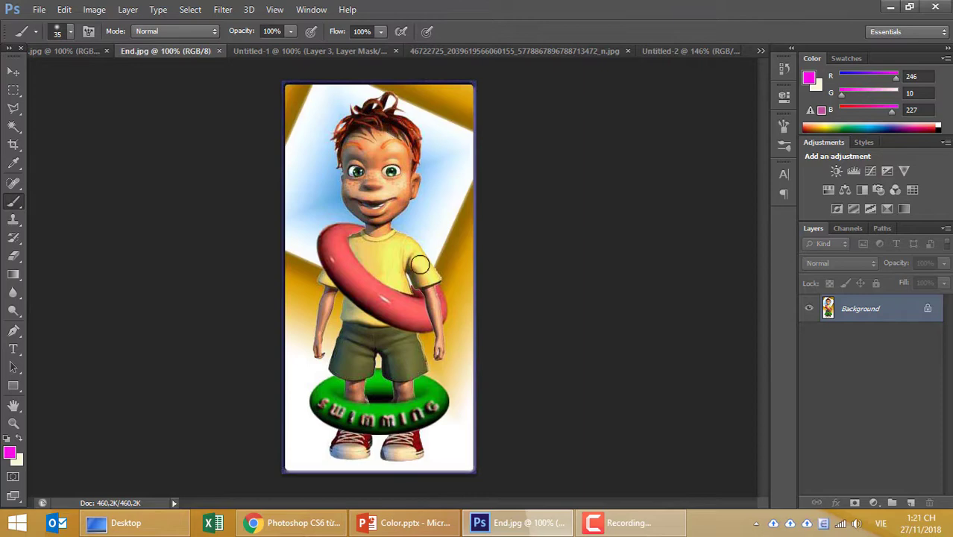
{"action": "left_click", "coordinate": [294, 522]}
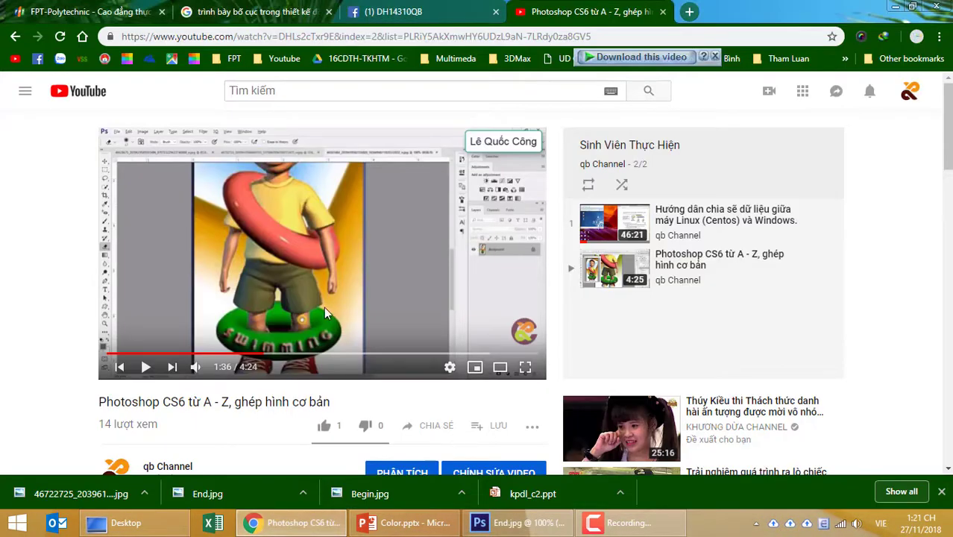
- Play the tutorial to 1:38, pause it, and return to Photoshop
{"action": "left_click", "coordinate": [294, 318]}
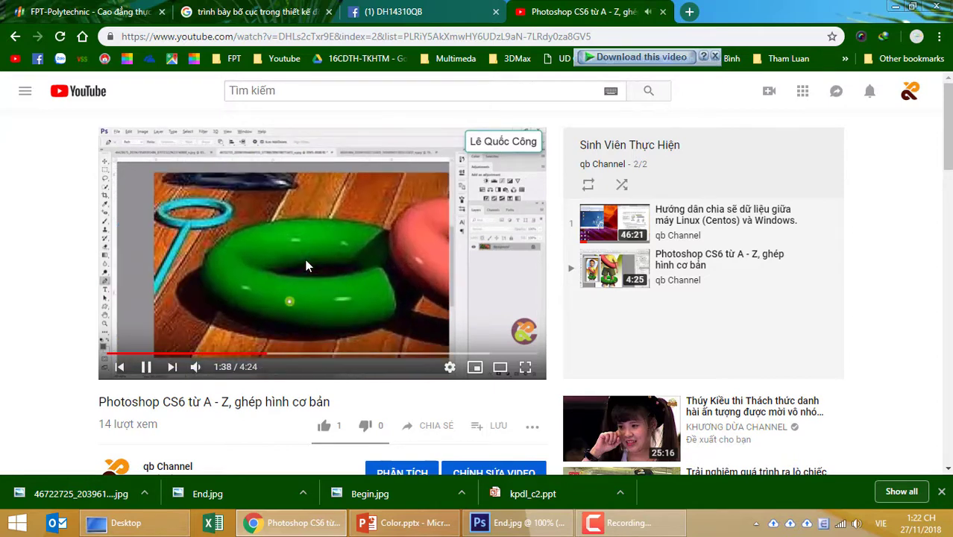
{"action": "left_click", "coordinate": [307, 265]}
{"action": "mouse_move", "coordinate": [520, 522]}
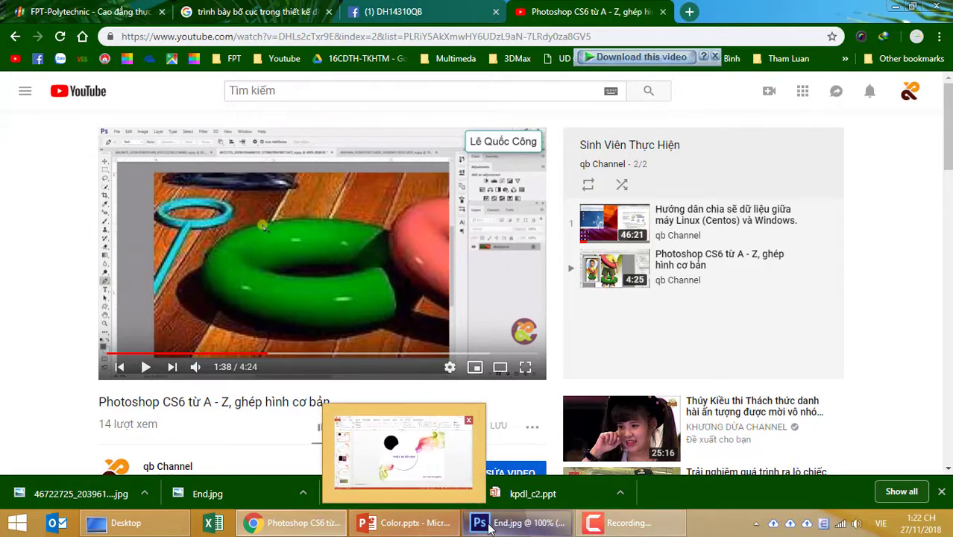
{"action": "left_click", "coordinate": [490, 525]}
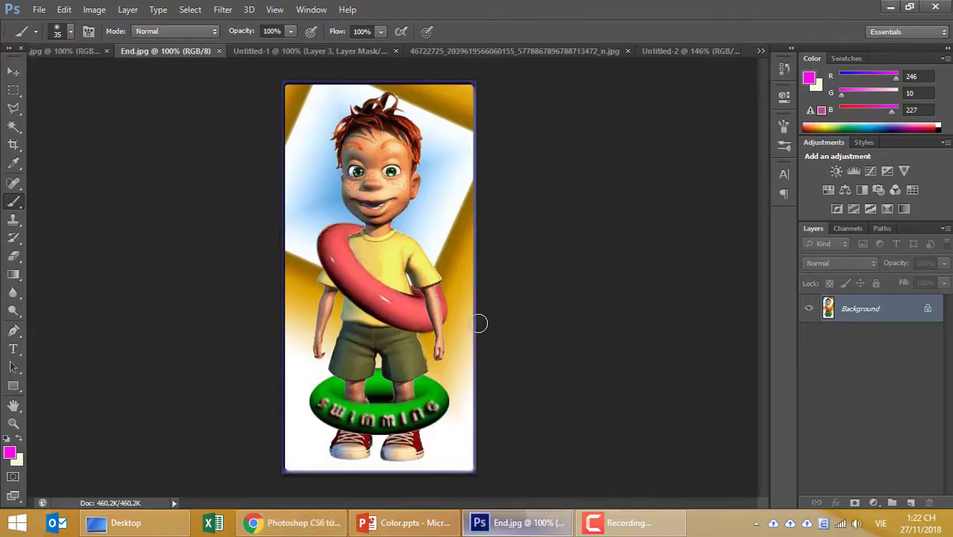
- Return to the boy composite and paste the pink ring as new Layer 4
{"action": "left_click", "coordinate": [450, 51]}
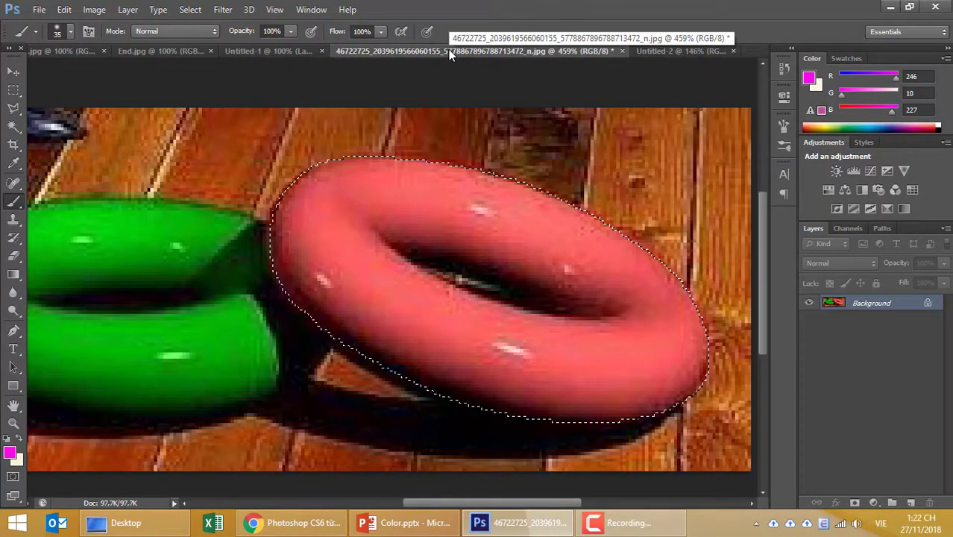
{"action": "left_click", "coordinate": [667, 51]}
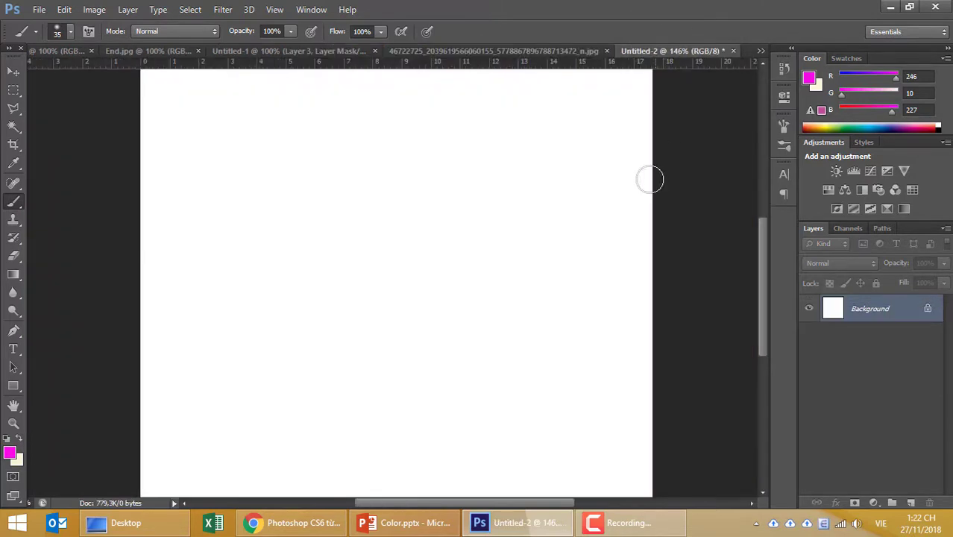
{"action": "left_click", "coordinate": [231, 50]}
{"action": "key", "text": "ctrl+v"}
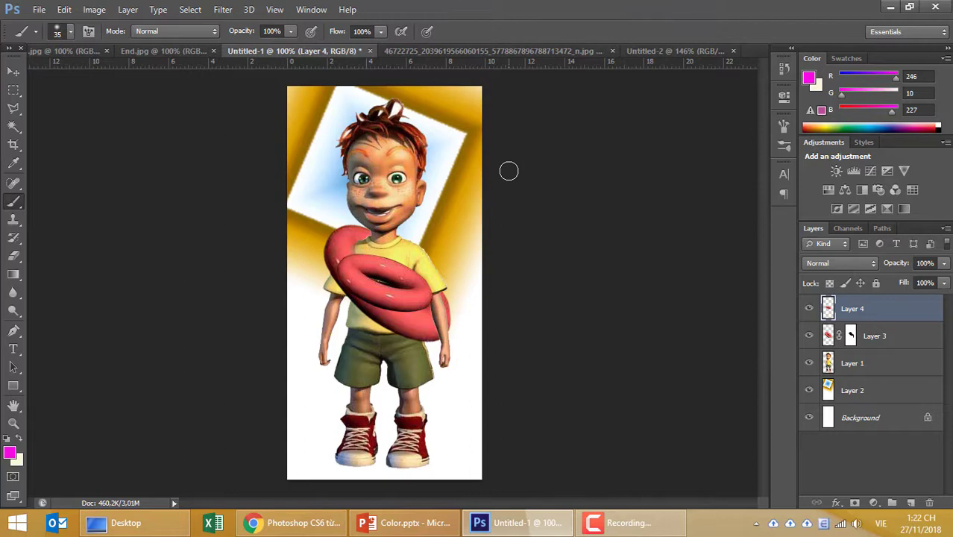
- Tilt, enlarge and place the pasted ring flat around the boy's feet
{"action": "key", "text": "ctrl+t"}
{"action": "left_click_drag", "start_coordinate": [478, 297], "coordinate": [475, 259]}
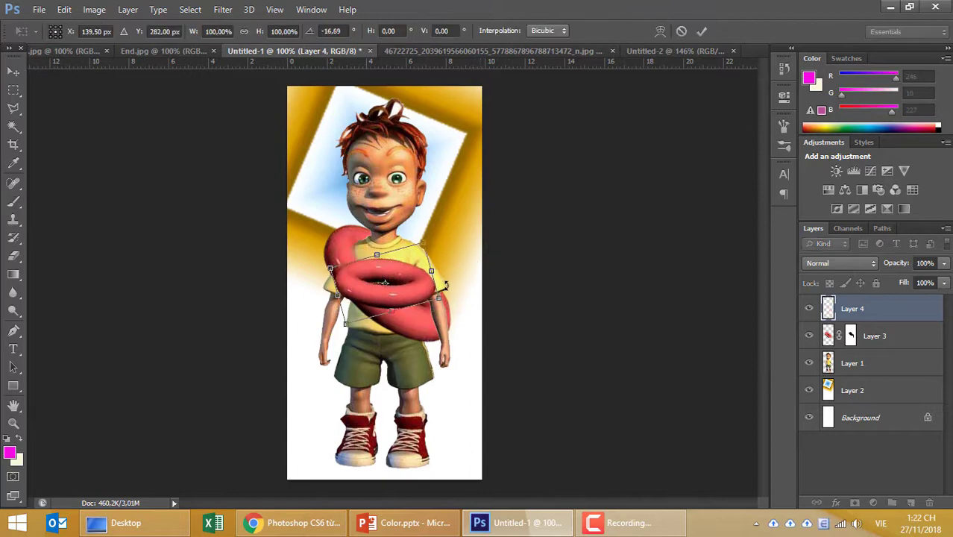
{"action": "mouse_move", "coordinate": [406, 333]}
{"action": "left_mouse_down"}
{"action": "mouse_move", "coordinate": [392, 444]}
{"action": "mouse_move", "coordinate": [461, 428]}
{"action": "left_mouse_up"}
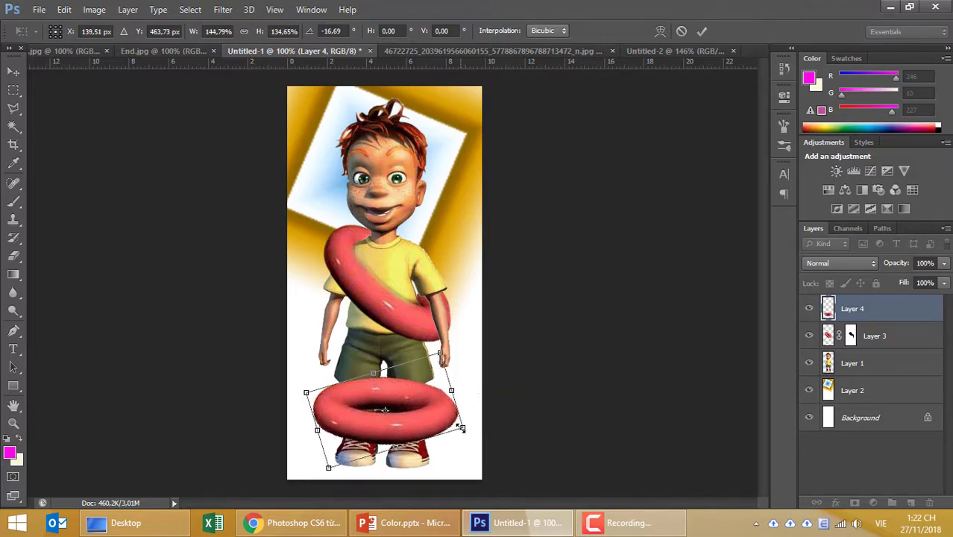
{"action": "key", "text": "Return"}
{"action": "key", "text": "v"}
{"action": "left_click_drag", "start_coordinate": [423, 442], "coordinate": [415, 430]}
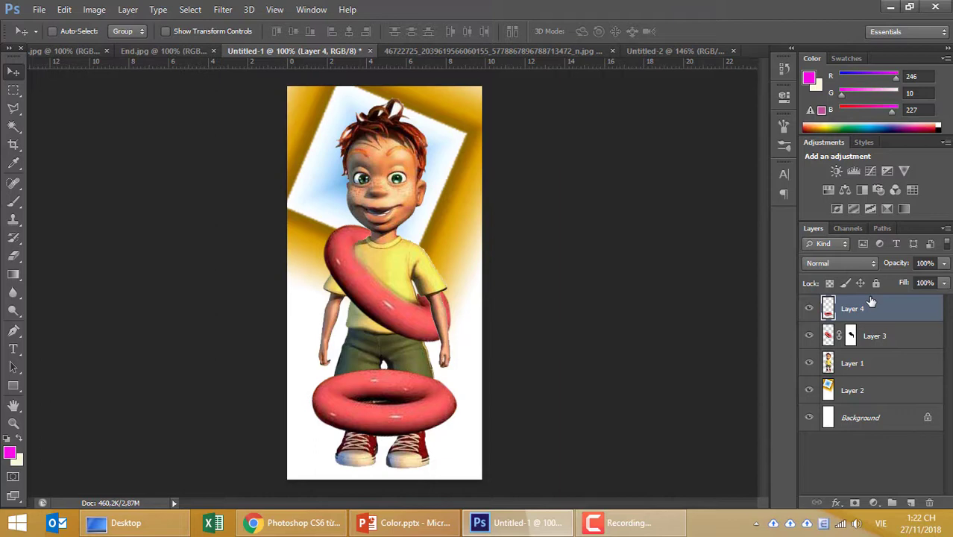
{"action": "key", "text": "ctrl+u"}
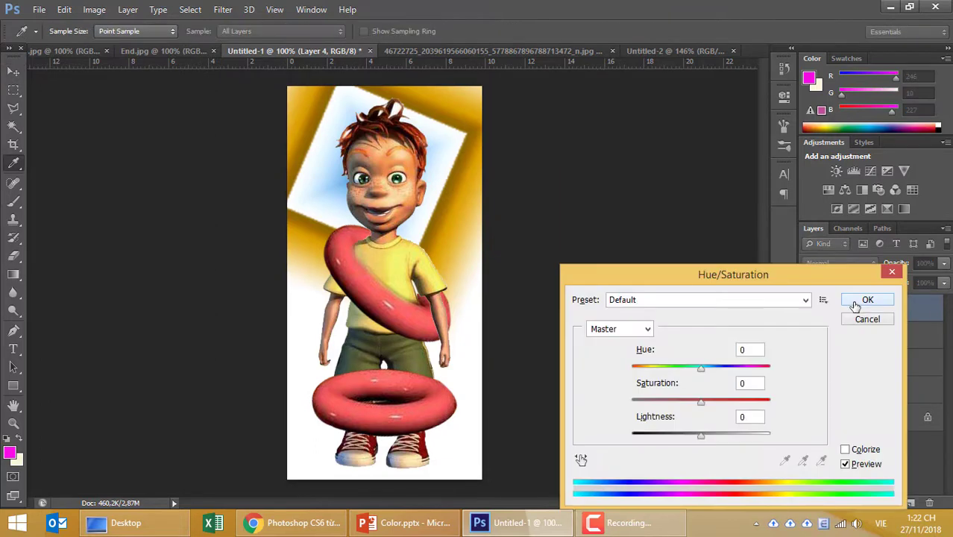
{"action": "left_click_drag", "start_coordinate": [820, 287], "coordinate": [803, 138]}
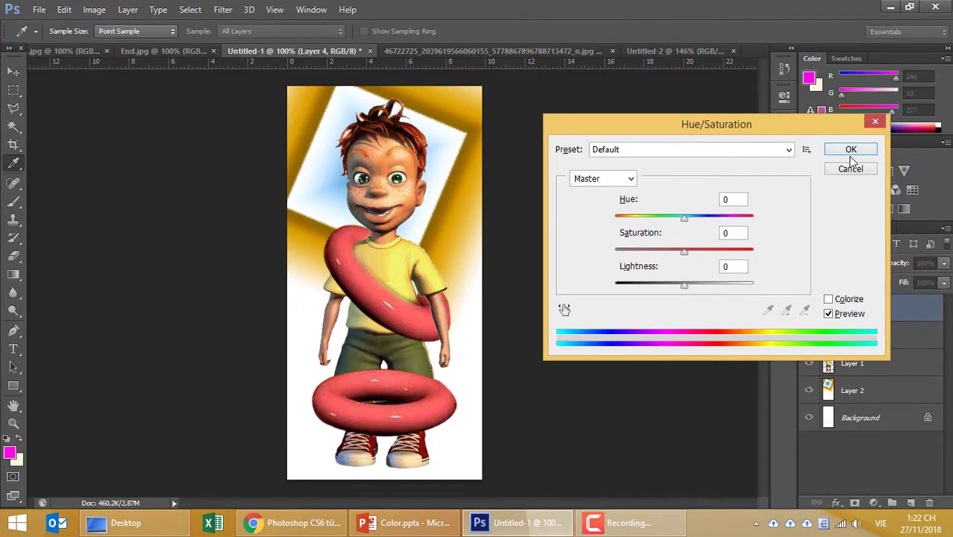
{"action": "left_click", "coordinate": [849, 170]}
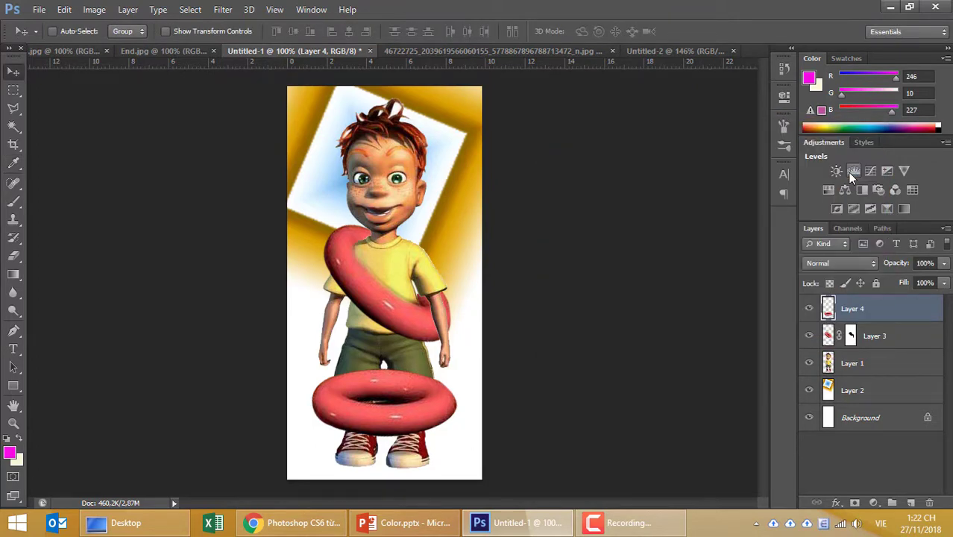
{"action": "left_click", "coordinate": [828, 503]}
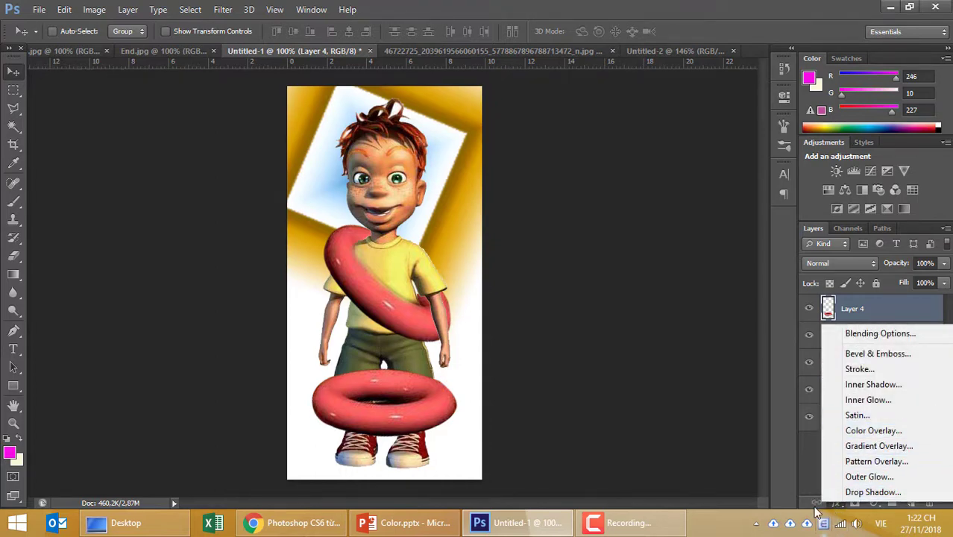
{"action": "left_click", "coordinate": [817, 510]}
{"action": "left_click", "coordinate": [877, 507]}
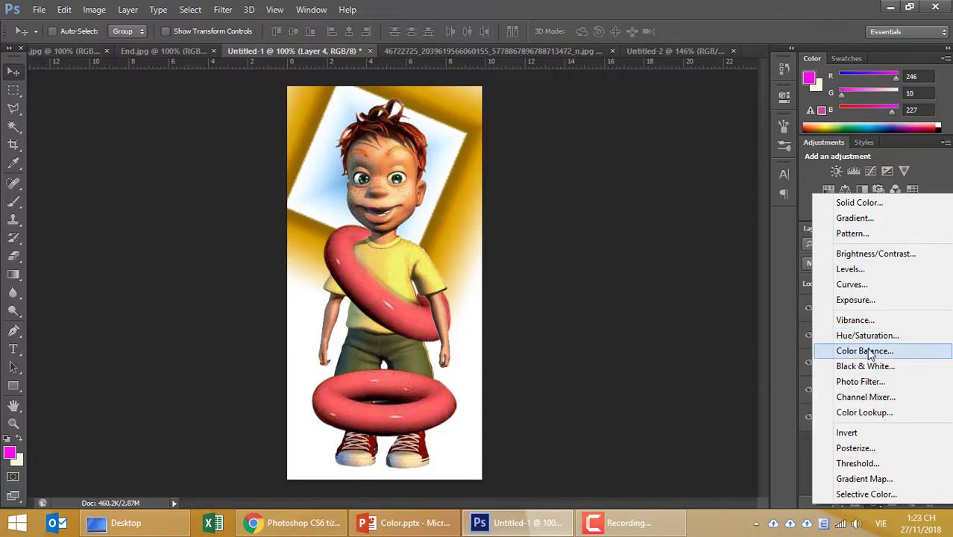
{"action": "left_click", "coordinate": [869, 336]}
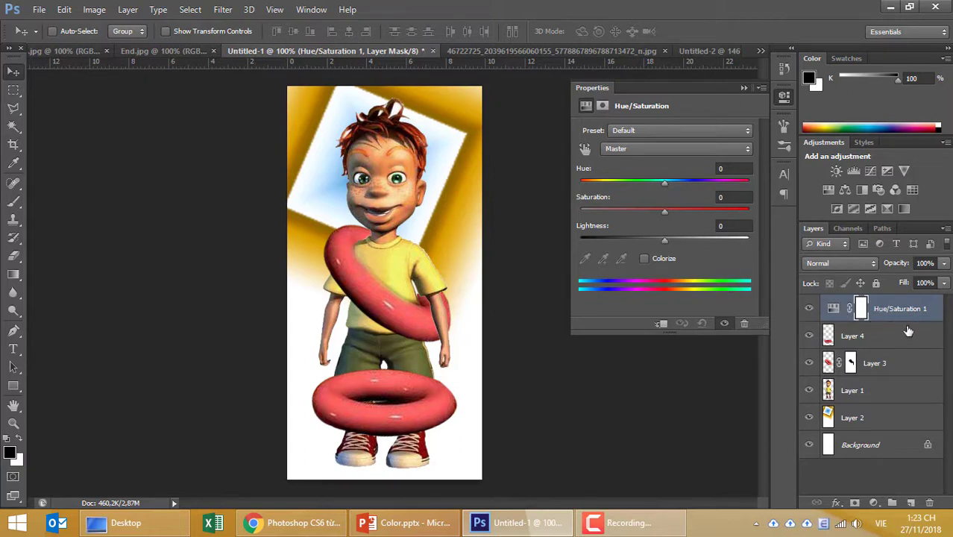
{"action": "mouse_move", "coordinate": [667, 189]}
{"action": "left_mouse_down"}
{"action": "mouse_move", "coordinate": [653, 192]}
{"action": "mouse_move", "coordinate": [738, 191]}
{"action": "mouse_move", "coordinate": [607, 192]}
{"action": "mouse_move", "coordinate": [697, 193]}
{"action": "mouse_move", "coordinate": [615, 193]}
{"action": "mouse_move", "coordinate": [646, 198]}
{"action": "left_mouse_up"}
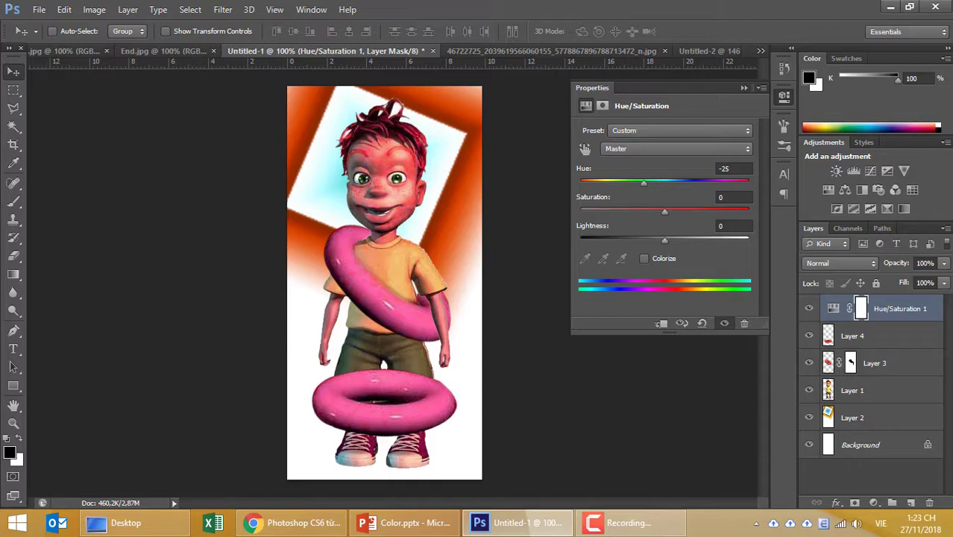
{"action": "left_click", "coordinate": [702, 323]}
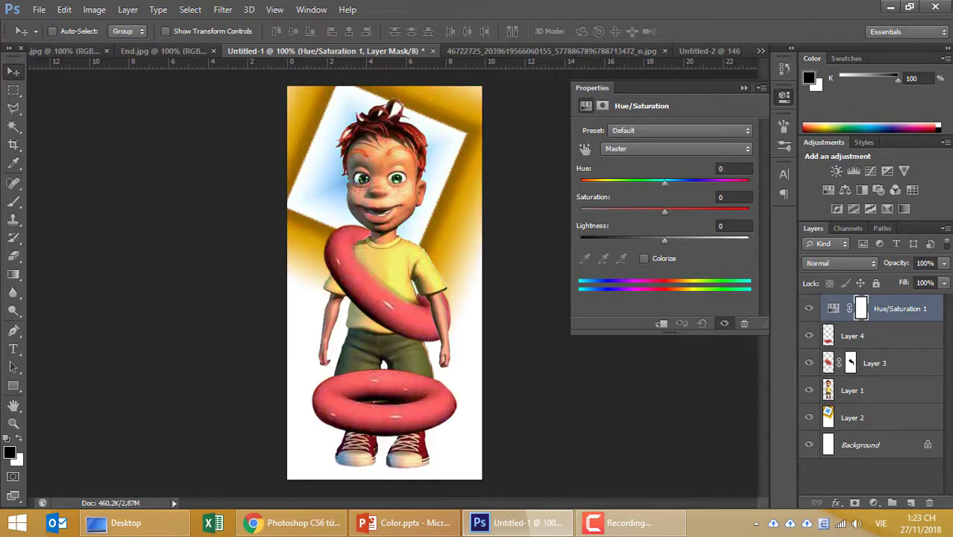
{"action": "left_click", "coordinate": [829, 340]}
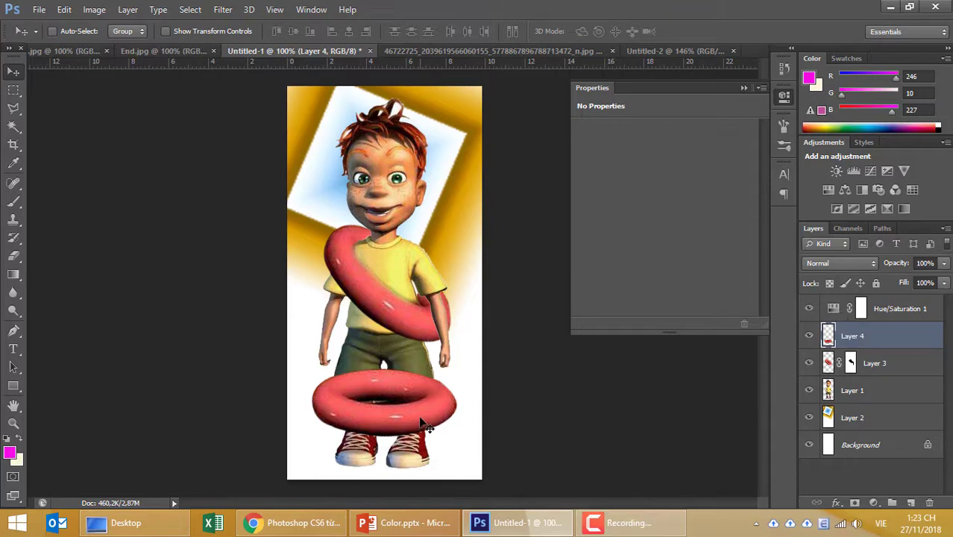
{"action": "left_click", "coordinate": [903, 310]}
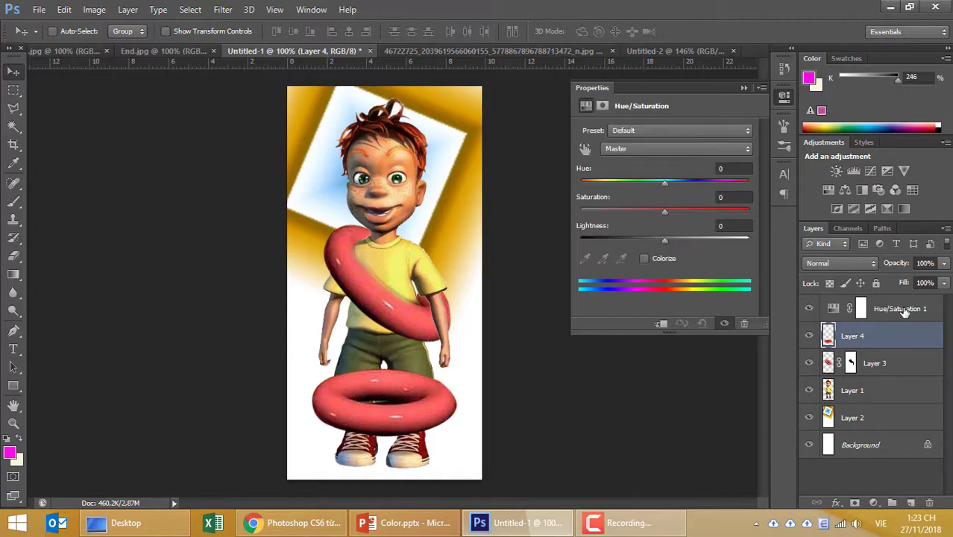
{"action": "key", "text": "Delete"}
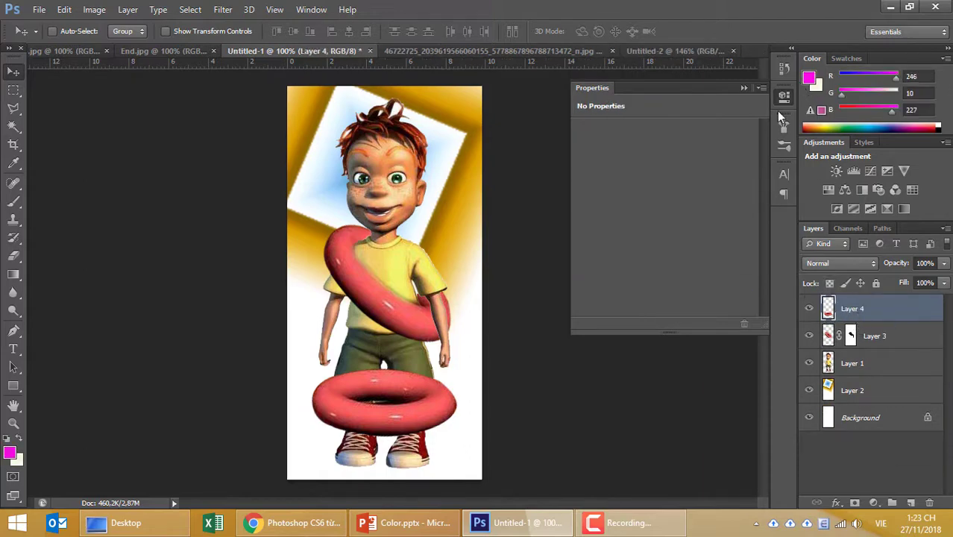
{"action": "left_click", "coordinate": [780, 101]}
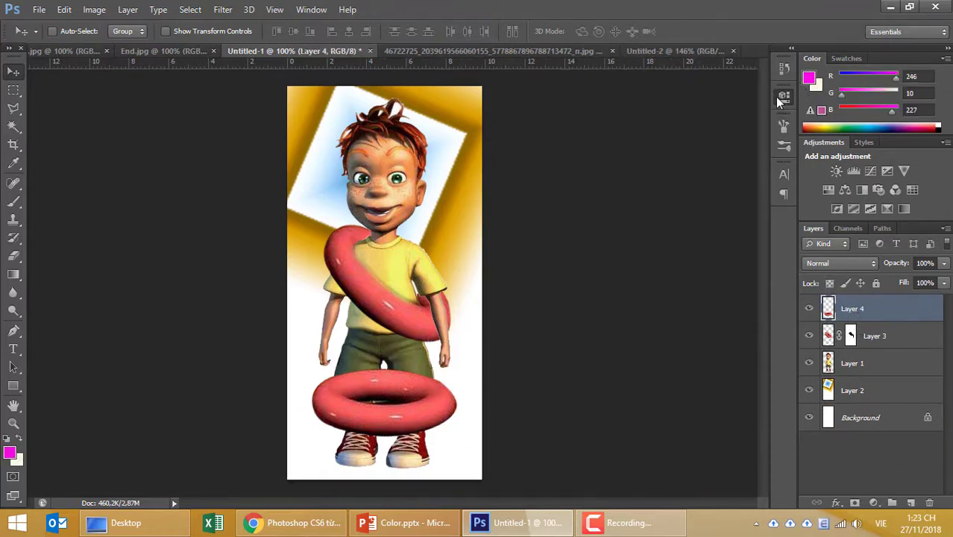
{"action": "left_click", "coordinate": [95, 9]}
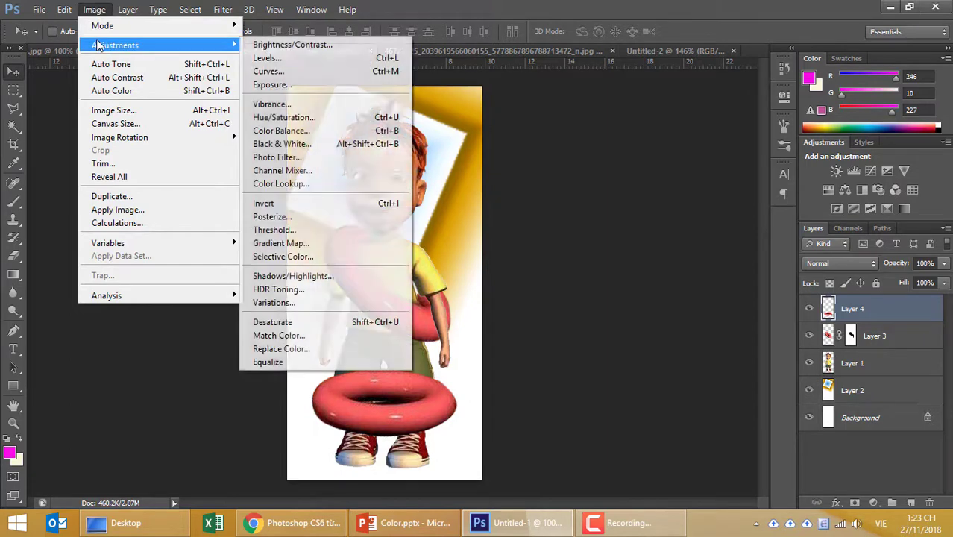
{"action": "mouse_move", "coordinate": [115, 45]}
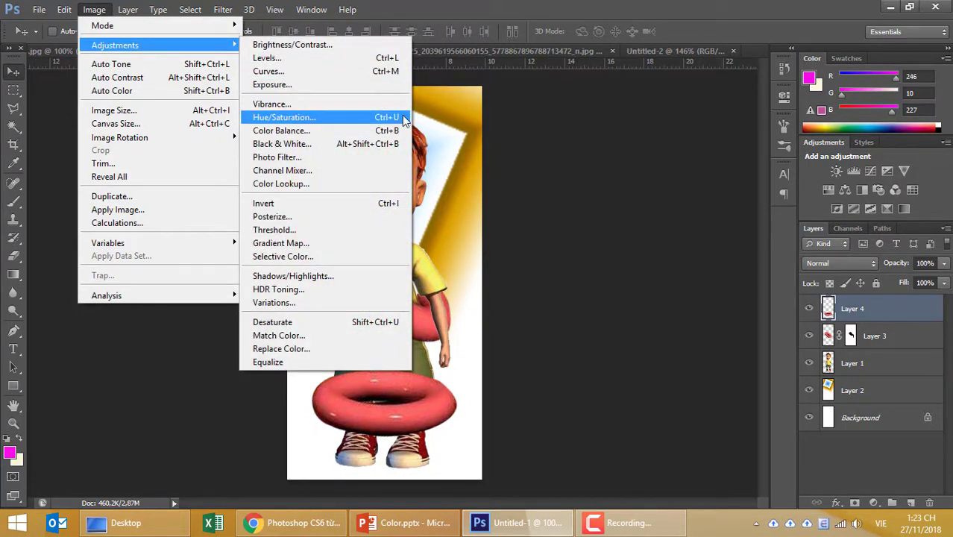
{"action": "left_click", "coordinate": [369, 117]}
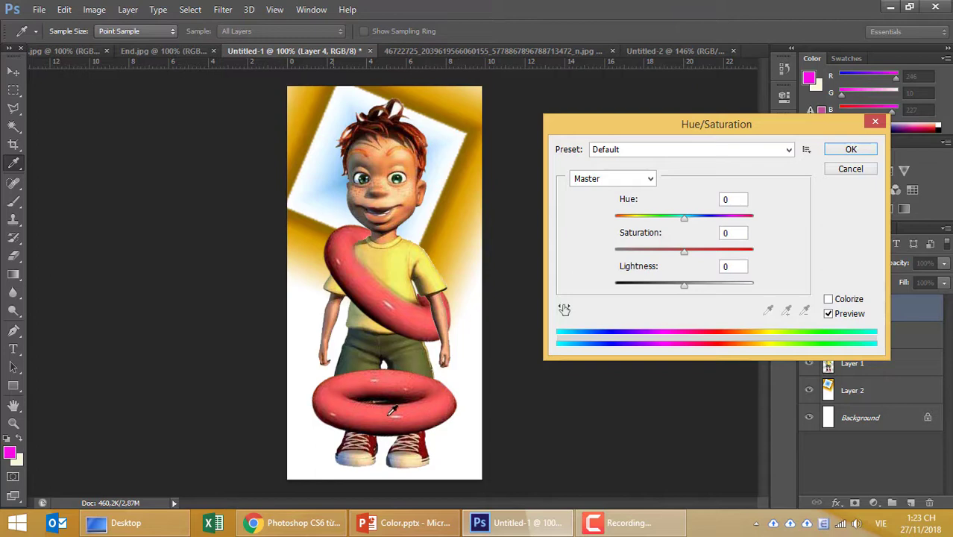
{"action": "mouse_move", "coordinate": [684, 217]}
{"action": "left_mouse_down"}
{"action": "mouse_move", "coordinate": [699, 219]}
{"action": "mouse_move", "coordinate": [632, 237]}
{"action": "left_mouse_up"}
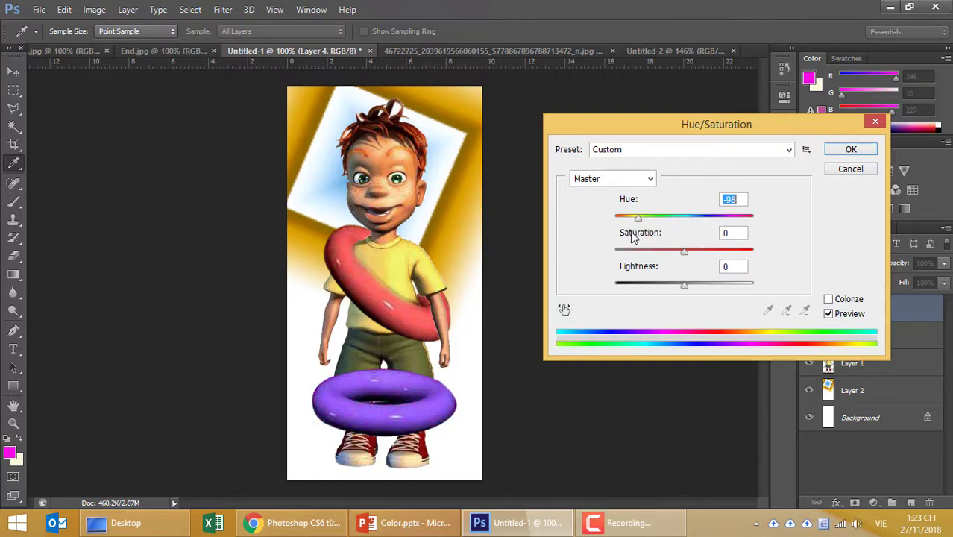
{"action": "mouse_move", "coordinate": [632, 236]}
{"action": "left_mouse_down"}
{"action": "mouse_move", "coordinate": [719, 235]}
{"action": "mouse_move", "coordinate": [630, 237]}
{"action": "mouse_move", "coordinate": [677, 252]}
{"action": "left_mouse_up"}
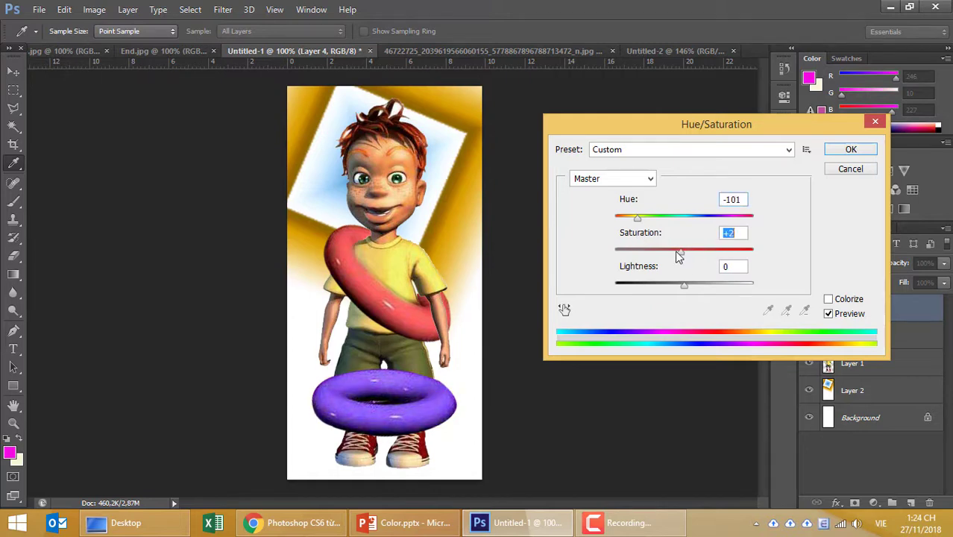
{"action": "left_click_drag", "start_coordinate": [685, 286], "coordinate": [687, 285]}
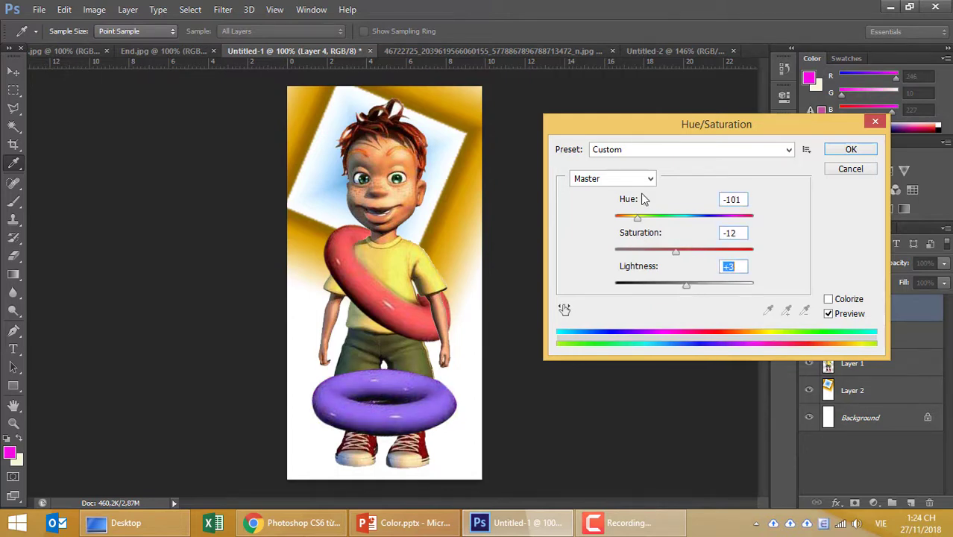
{"action": "left_click_drag", "start_coordinate": [637, 217], "coordinate": [632, 217]}
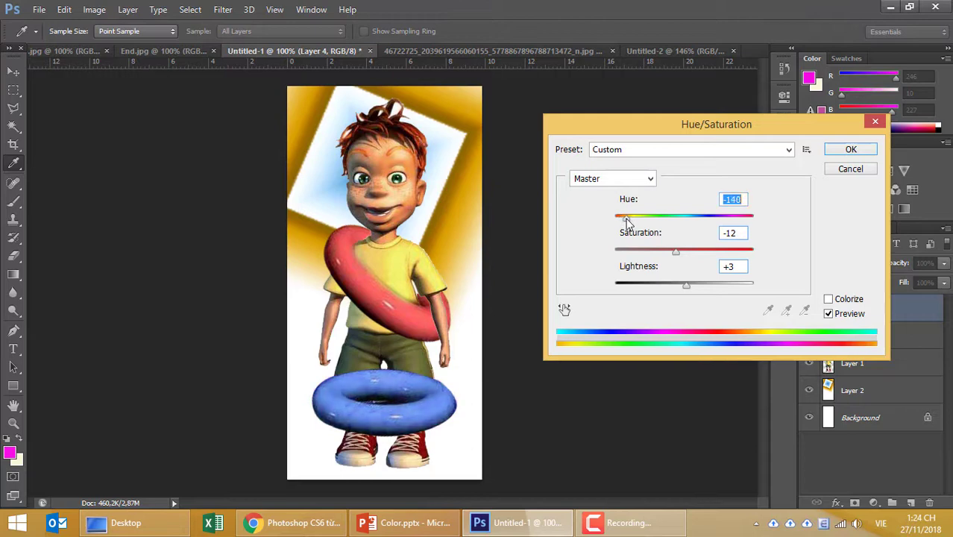
{"action": "left_click", "coordinate": [846, 299]}
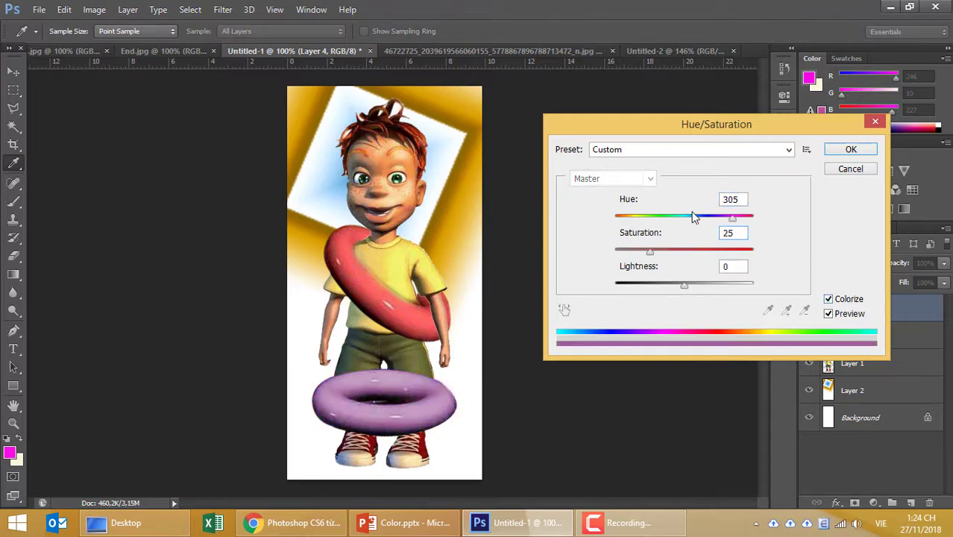
{"action": "mouse_move", "coordinate": [732, 218]}
{"action": "left_mouse_down"}
{"action": "mouse_move", "coordinate": [628, 218]}
{"action": "mouse_move", "coordinate": [718, 219]}
{"action": "left_mouse_up"}
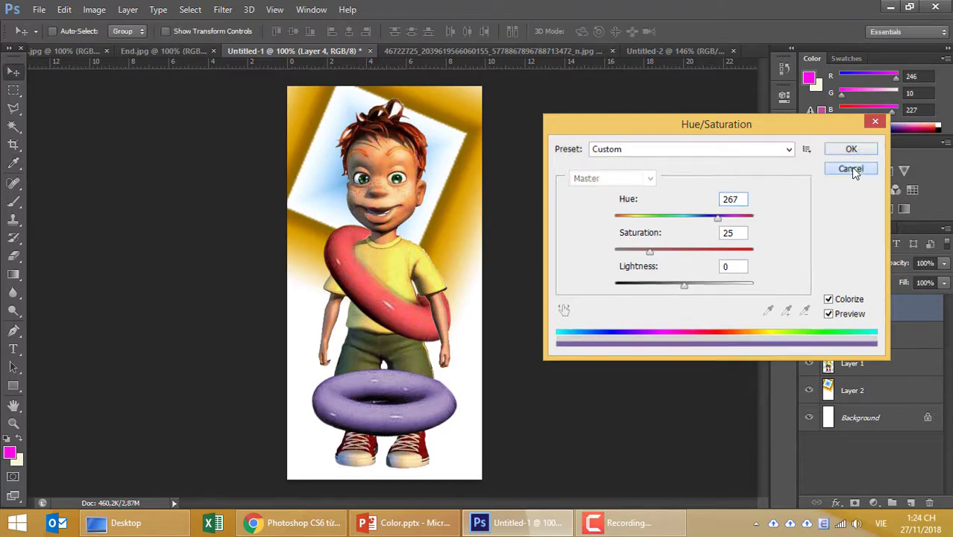
{"action": "left_click", "coordinate": [851, 168]}
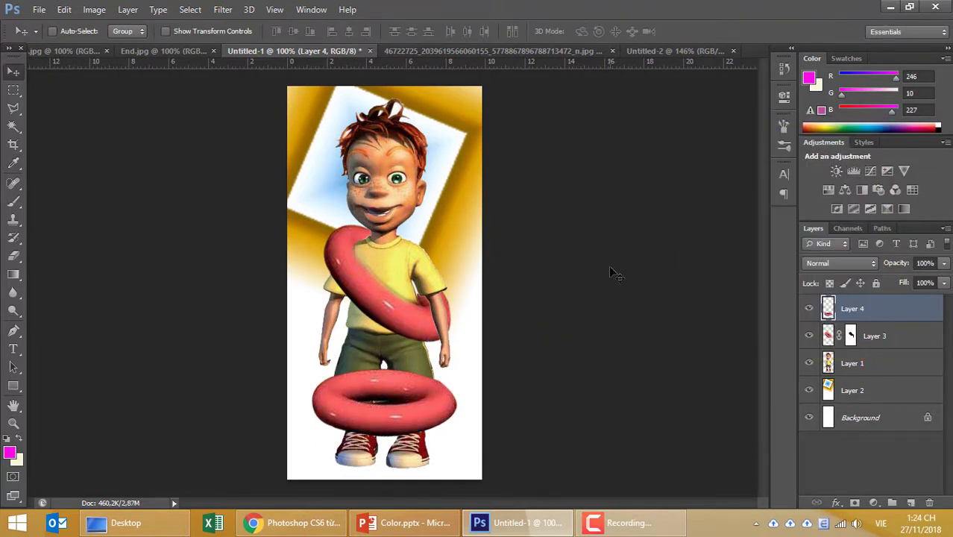
{"action": "key", "text": "ctrl+b"}
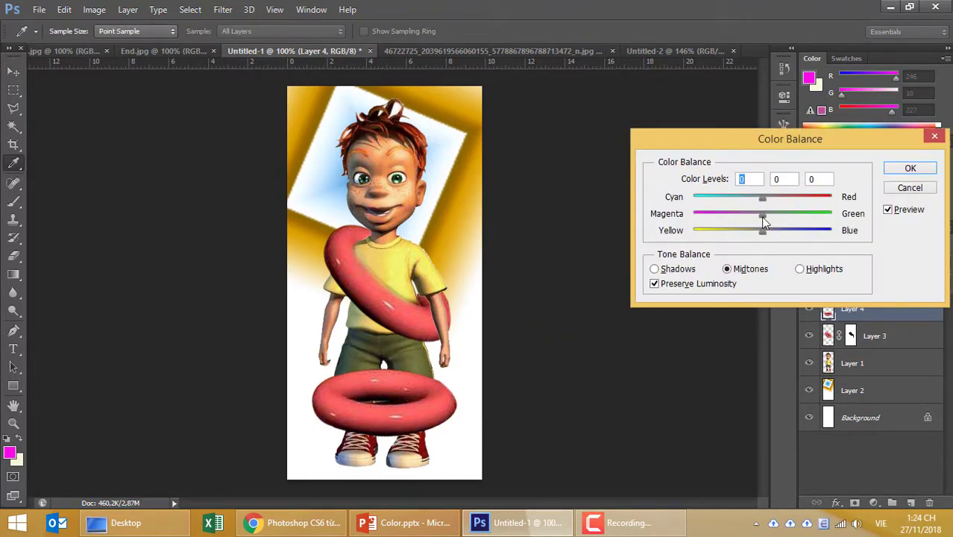
{"action": "left_click_drag", "start_coordinate": [762, 217], "coordinate": [818, 215]}
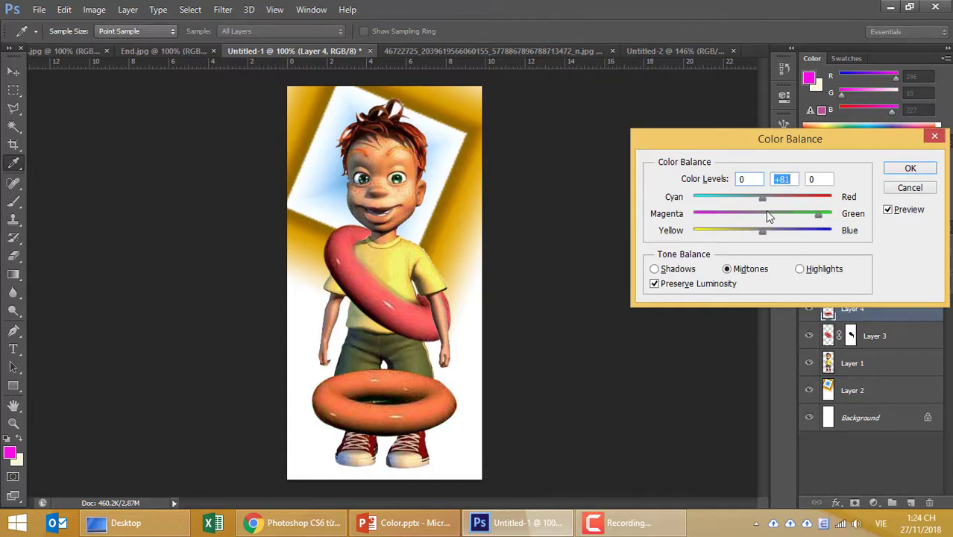
{"action": "mouse_move", "coordinate": [763, 200]}
{"action": "left_mouse_down"}
{"action": "mouse_move", "coordinate": [694, 200]}
{"action": "mouse_move", "coordinate": [776, 202]}
{"action": "mouse_move", "coordinate": [737, 200]}
{"action": "mouse_move", "coordinate": [753, 198]}
{"action": "left_mouse_up"}
{"action": "mouse_move", "coordinate": [763, 232]}
{"action": "left_mouse_down"}
{"action": "mouse_move", "coordinate": [795, 232]}
{"action": "mouse_move", "coordinate": [779, 232]}
{"action": "left_mouse_up"}
{"action": "key", "text": "Tab"}
{"action": "key", "text": "Tab"}
{"action": "left_click", "coordinate": [910, 188]}
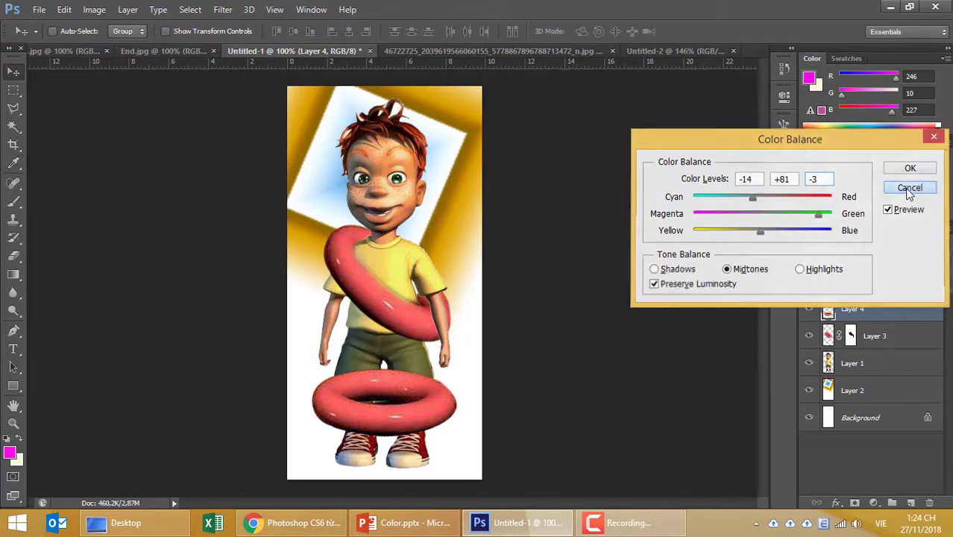
{"action": "key", "text": "ctrl+u"}
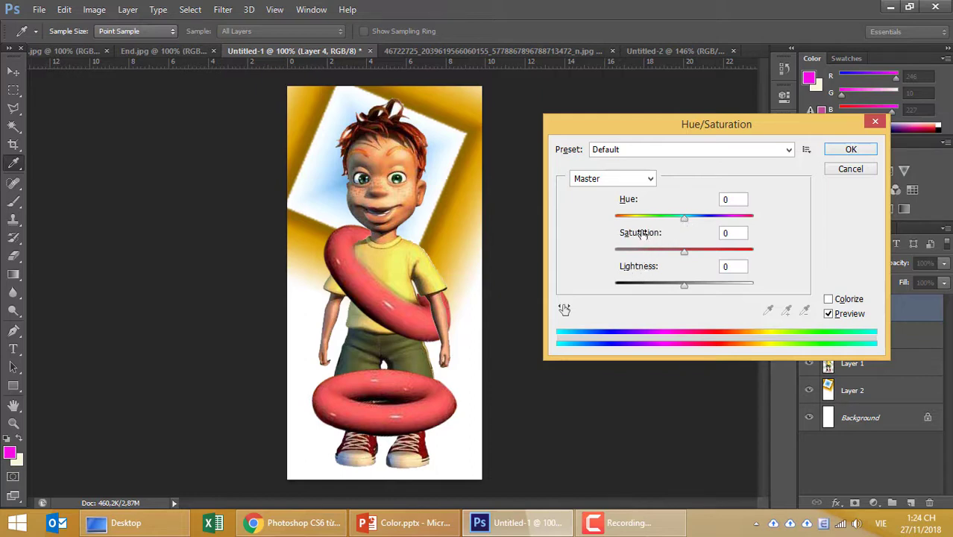
{"action": "mouse_move", "coordinate": [686, 219]}
{"action": "left_mouse_down"}
{"action": "mouse_move", "coordinate": [604, 231]}
{"action": "mouse_move", "coordinate": [630, 231]}
{"action": "left_mouse_up"}
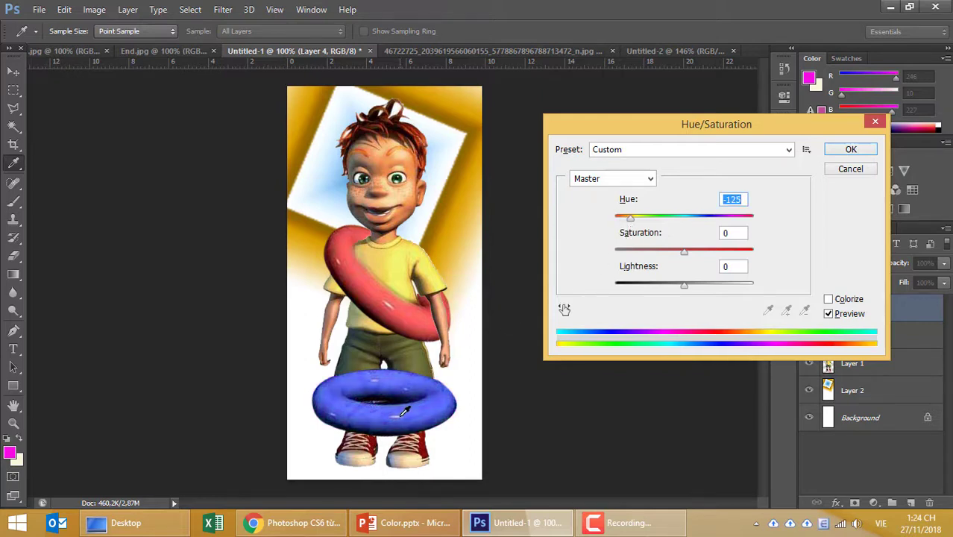
- Discard the hue adjustment, hide Layer 4, and bring the green ring into view in the rings photo
{"action": "left_click", "coordinate": [851, 169]}
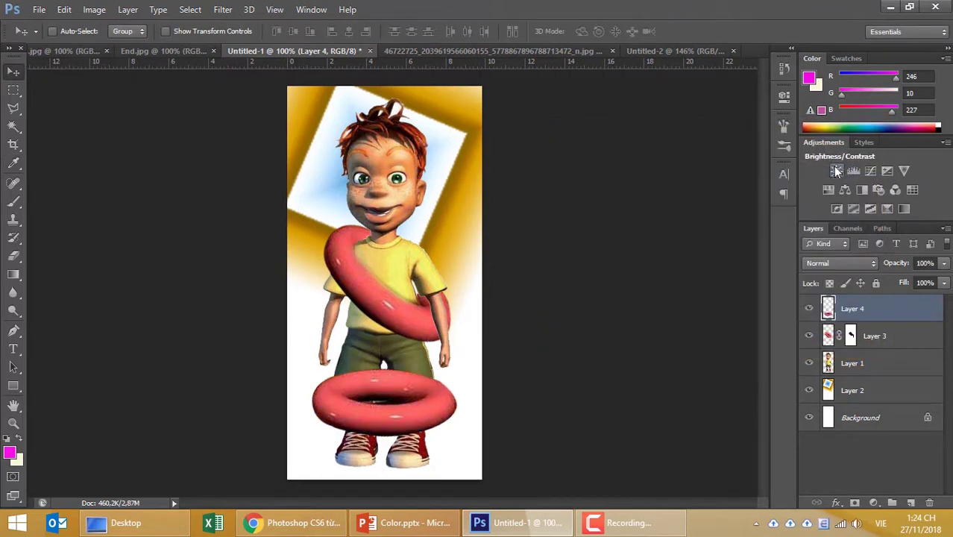
{"action": "left_click", "coordinate": [810, 311]}
{"action": "left_click", "coordinate": [458, 52]}
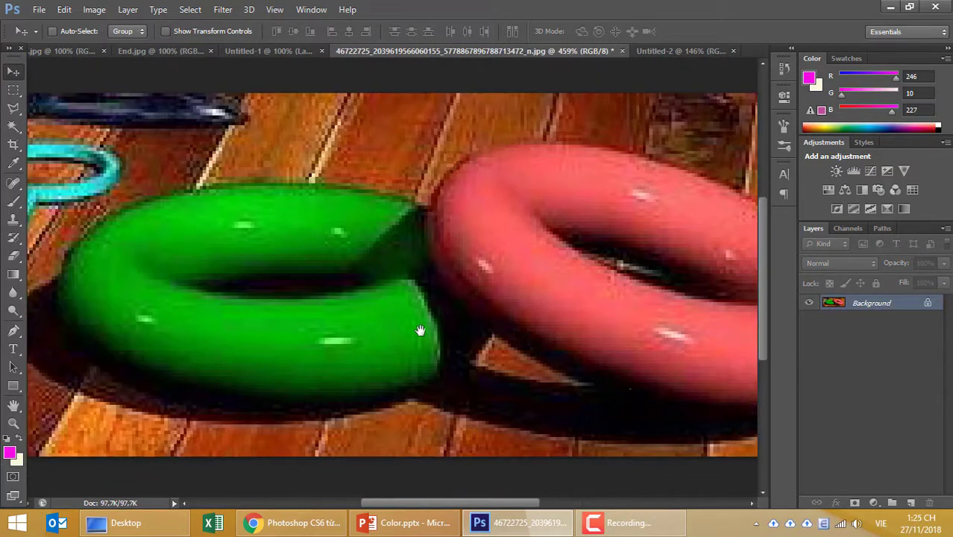
{"action": "left_click_drag", "start_coordinate": [345, 261], "coordinate": [568, 421]}
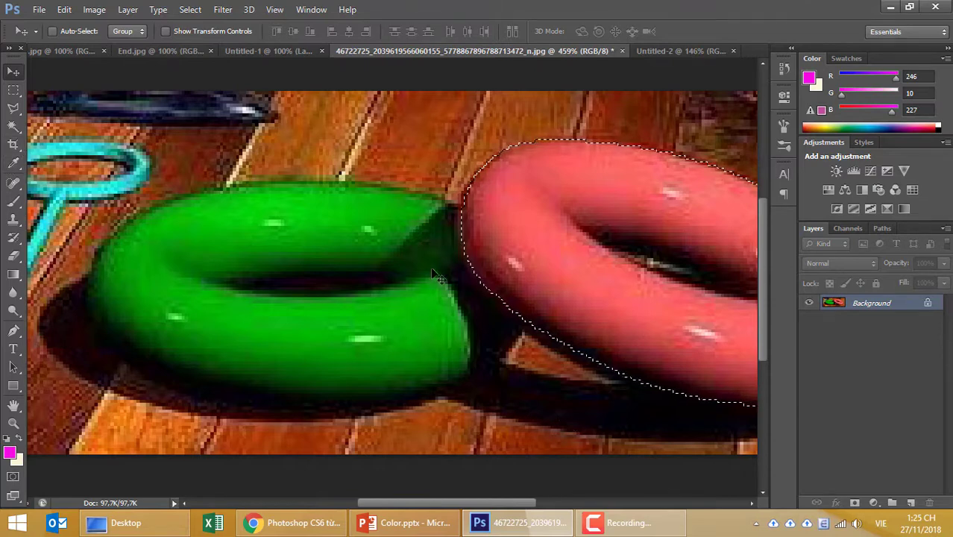
- Trace the green ring's top and left edges with a Pen tool path
{"action": "left_click", "coordinate": [13, 331]}
{"action": "left_click", "coordinate": [410, 188]}
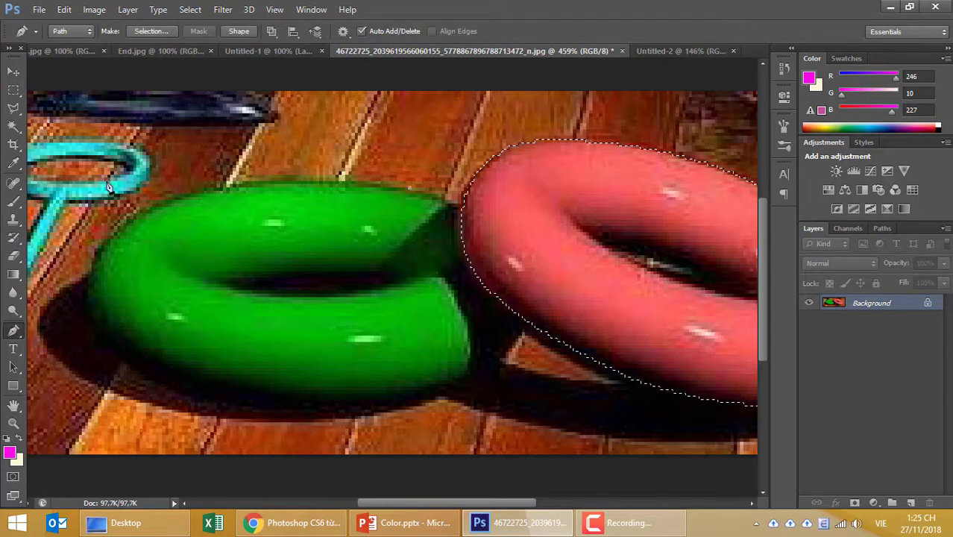
{"action": "left_click", "coordinate": [184, 194]}
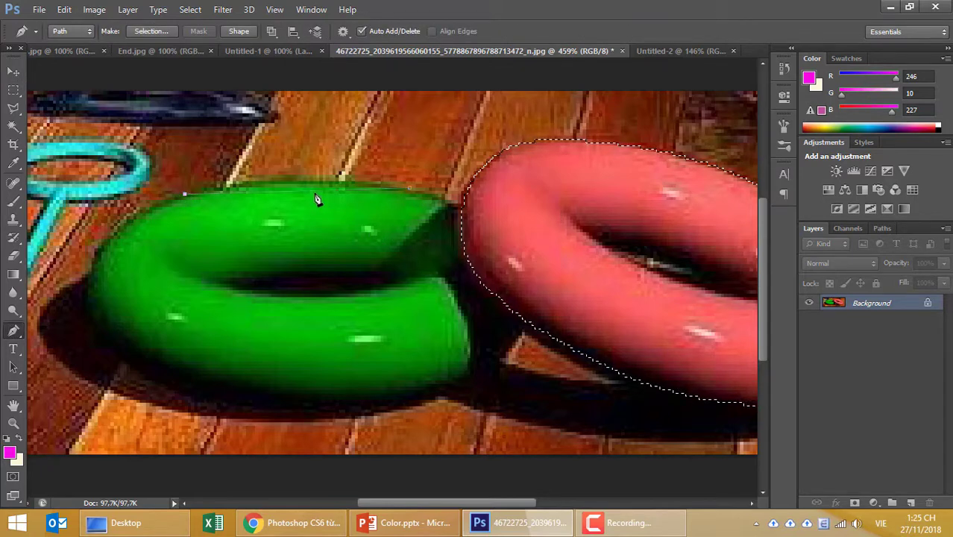
{"action": "left_click_drag", "start_coordinate": [314, 190], "coordinate": [308, 179]}
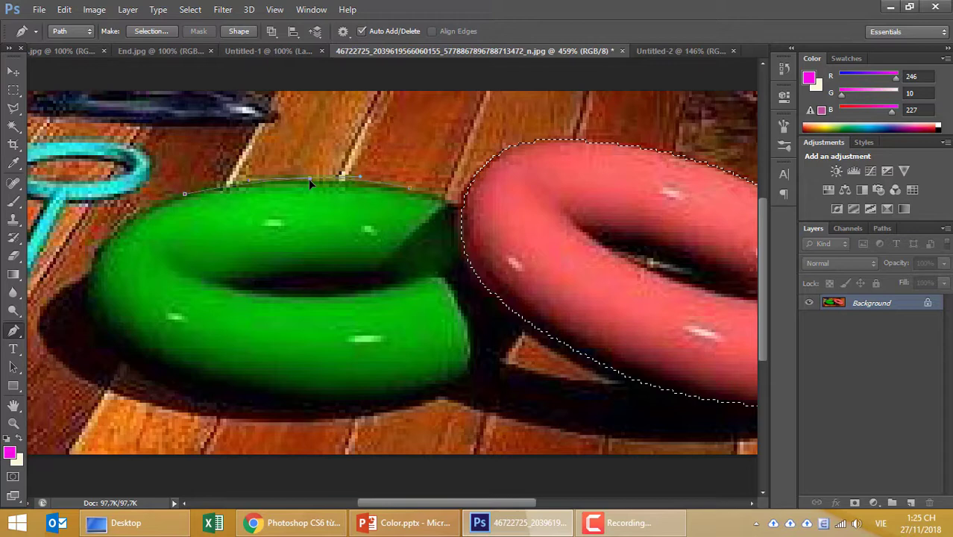
{"action": "left_click", "coordinate": [140, 367]}
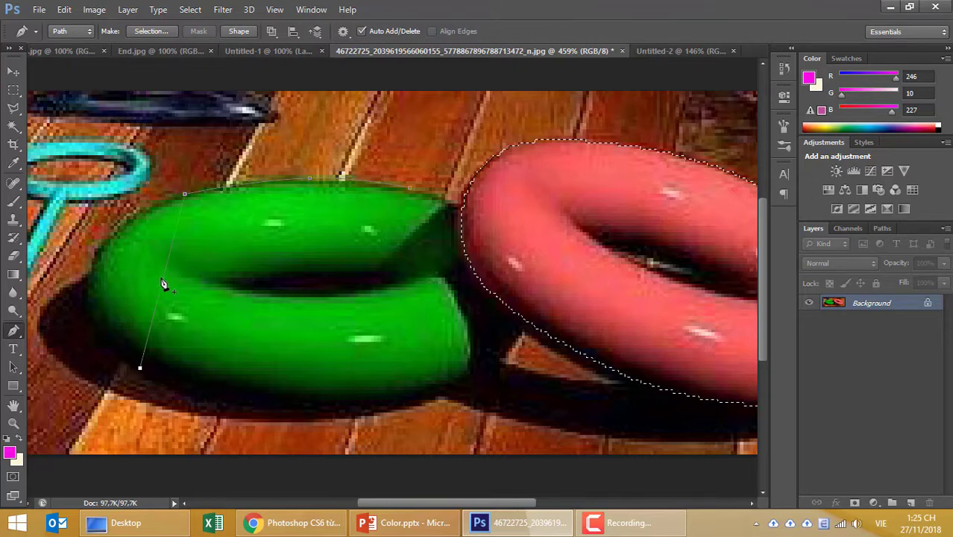
{"action": "left_click_drag", "start_coordinate": [170, 246], "coordinate": [91, 273]}
{"action": "left_click_drag", "start_coordinate": [80, 314], "coordinate": [87, 325]}
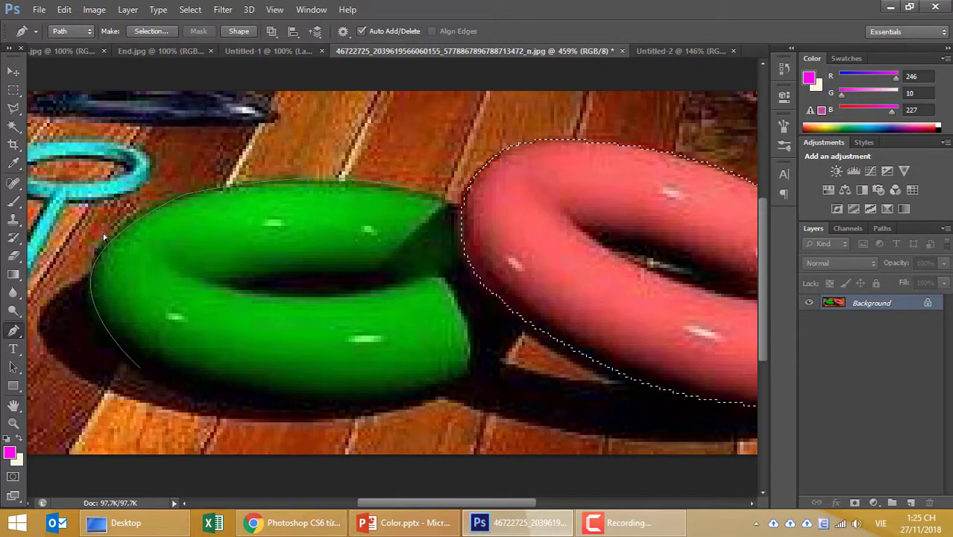
{"action": "left_click", "coordinate": [91, 273], "text": "ctrl"}
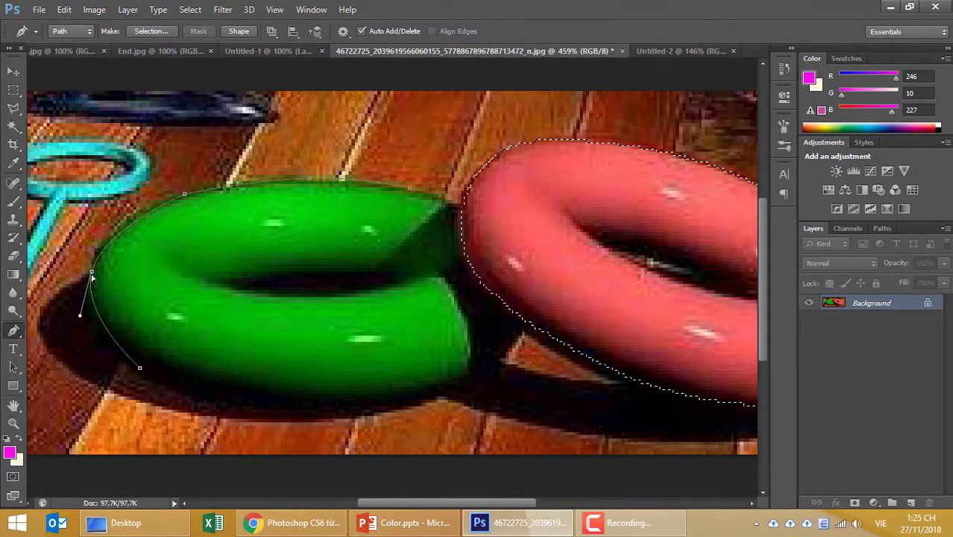
{"action": "left_click_drag", "start_coordinate": [80, 318], "coordinate": [81, 325]}
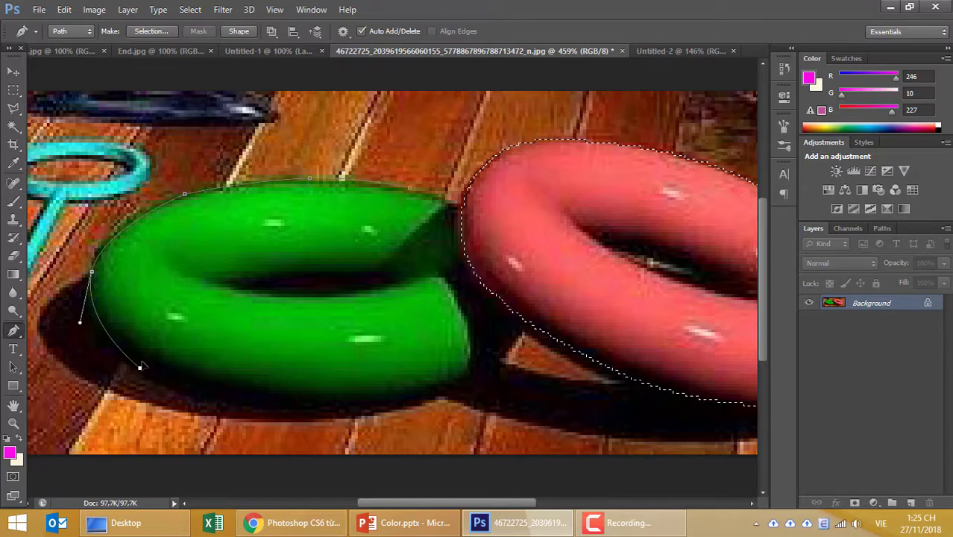
{"action": "left_click_drag", "start_coordinate": [140, 368], "coordinate": [143, 366]}
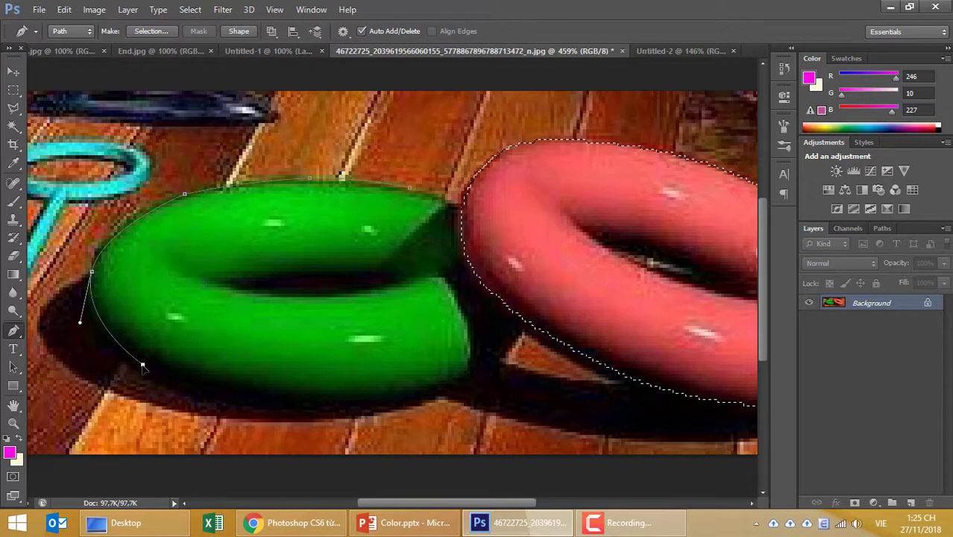
{"action": "left_click", "coordinate": [339, 410], "text": "ctrl"}
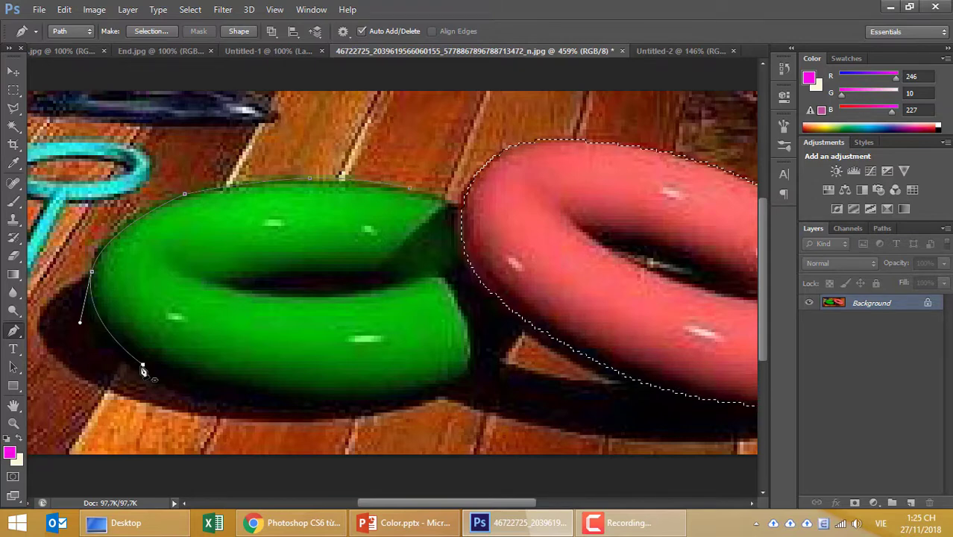
- Finish the path along the ring's bottom and right edges, close it, and convert it to a selection
{"action": "left_click", "coordinate": [425, 396]}
{"action": "left_click_drag", "start_coordinate": [304, 390], "coordinate": [252, 401]}
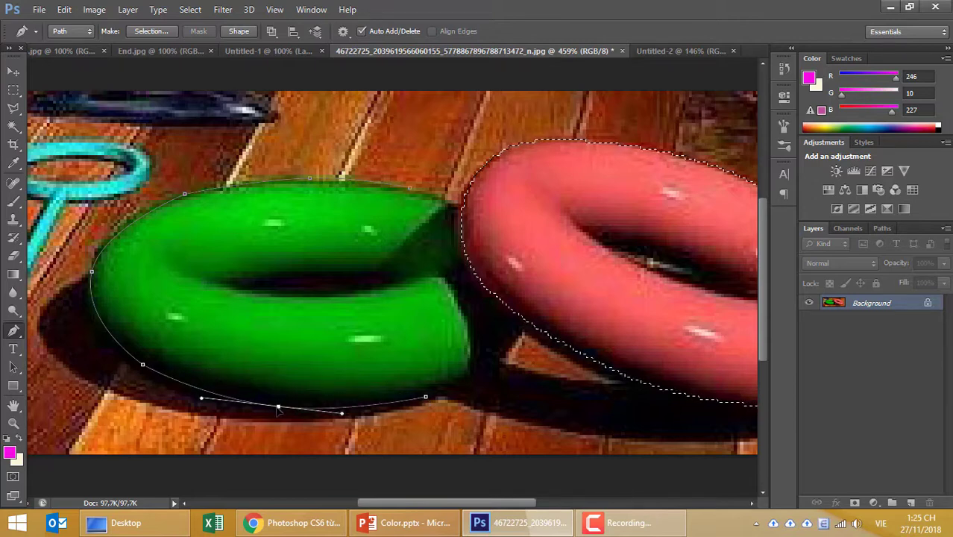
{"action": "left_click", "coordinate": [467, 370]}
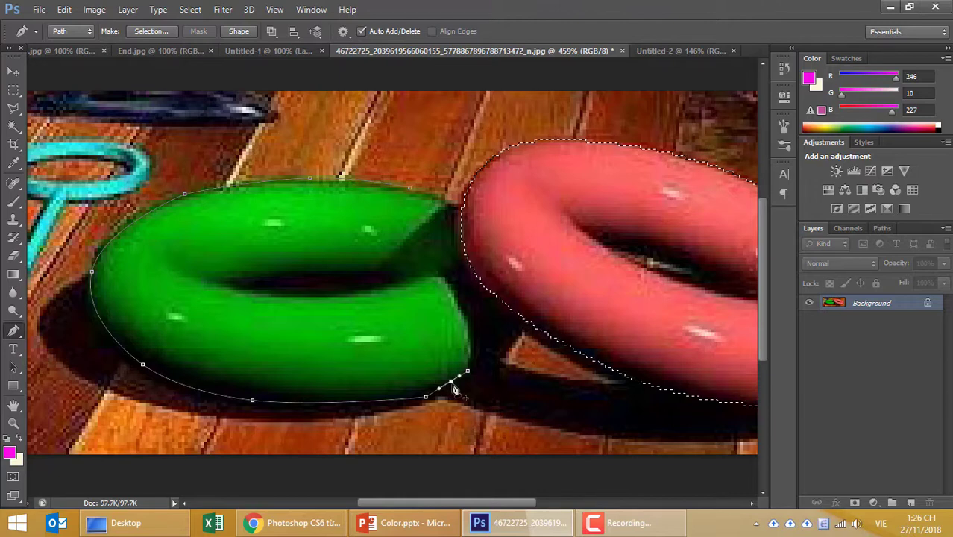
{"action": "left_click_drag", "start_coordinate": [451, 386], "coordinate": [456, 390]}
{"action": "left_click", "coordinate": [425, 396], "text": "ctrl"}
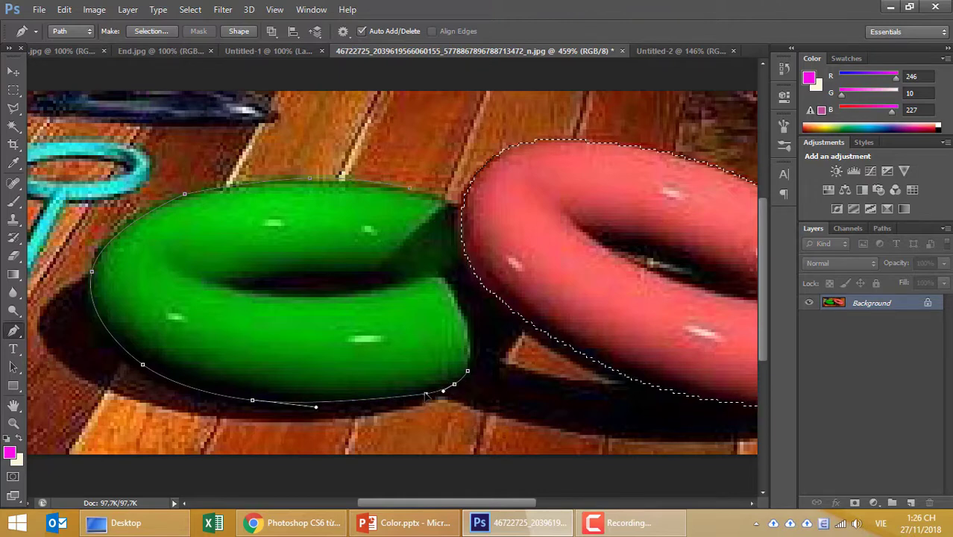
{"action": "left_click", "coordinate": [411, 189]}
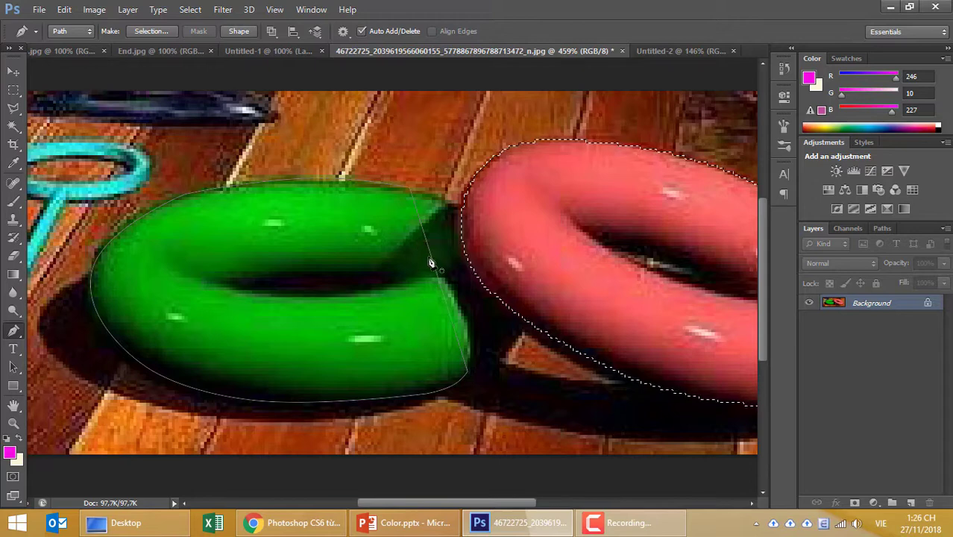
{"action": "key", "text": "ctrl+Return"}
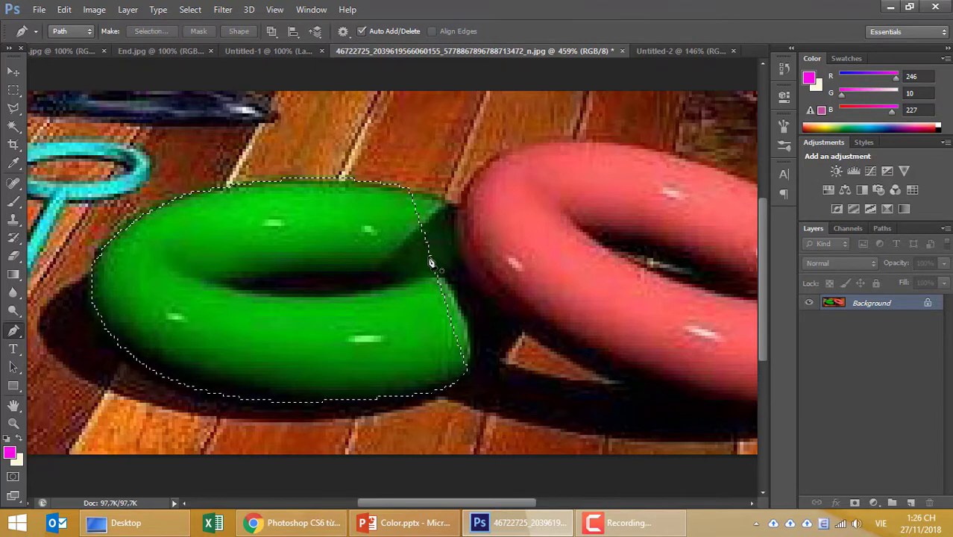
- Paste the green ring into the boy composite and move it down to his feet
{"action": "left_click", "coordinate": [253, 51]}
{"action": "key", "text": "ctrl+v"}
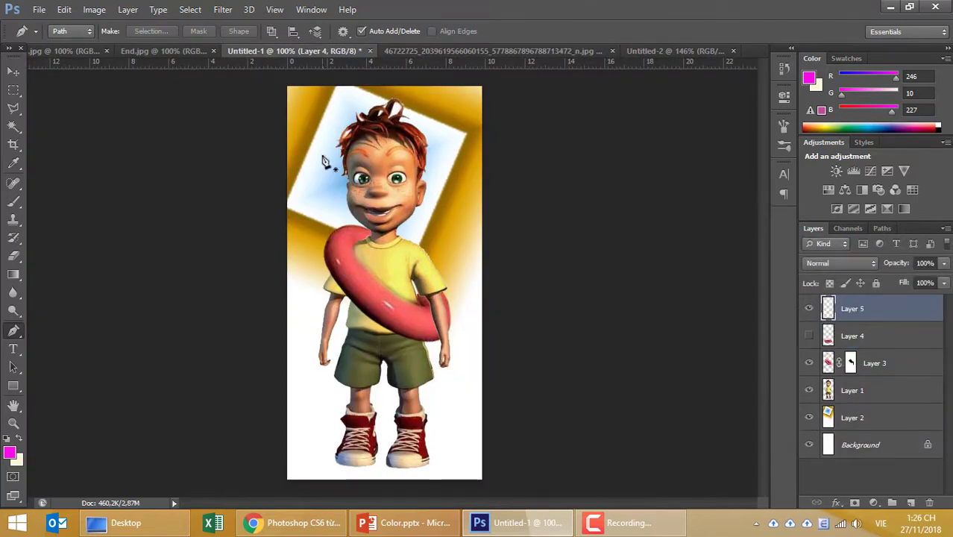
{"action": "key", "text": "v"}
{"action": "left_click_drag", "start_coordinate": [373, 265], "coordinate": [350, 397]}
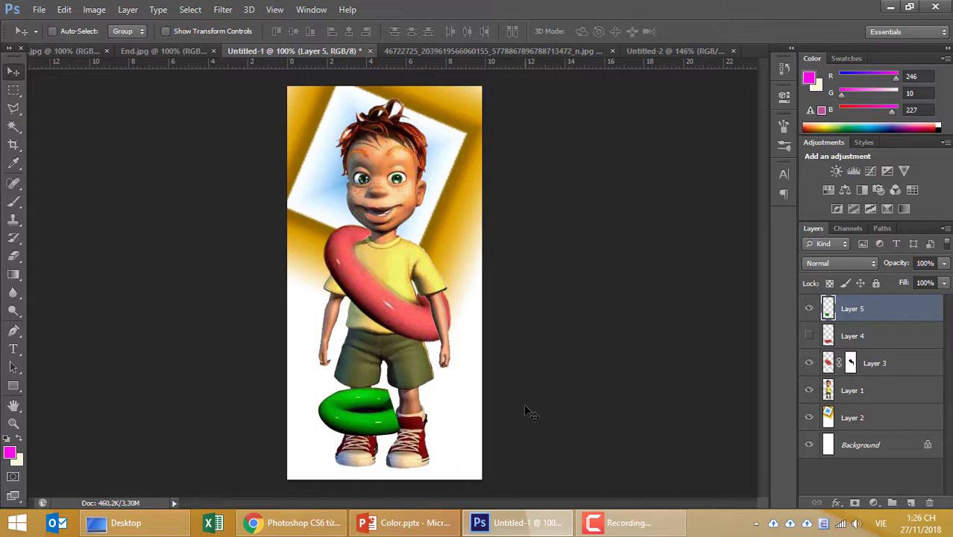
- Duplicate the green ring, flip the copy horizontally, and shift it about 40 px right
{"action": "key", "text": "ctrl+j"}
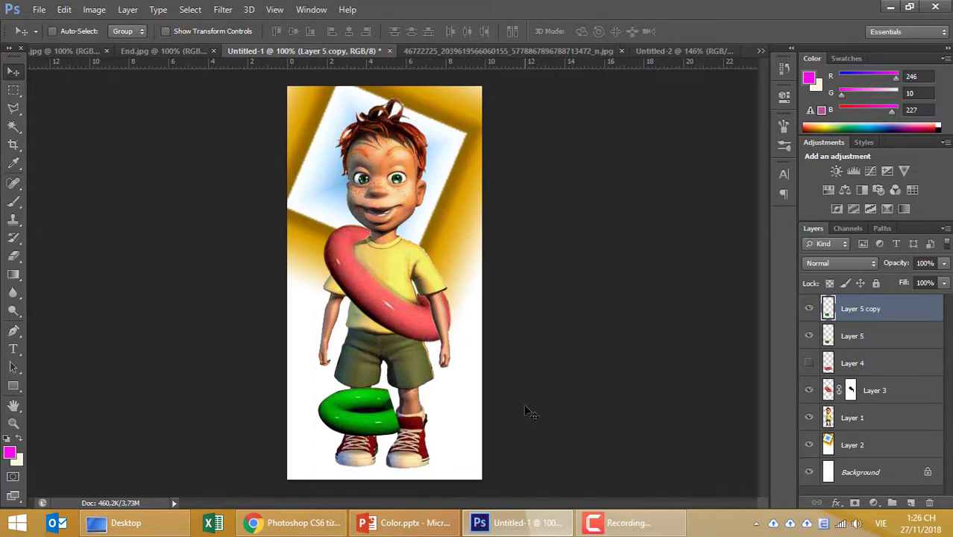
{"action": "key", "text": "ctrl+t"}
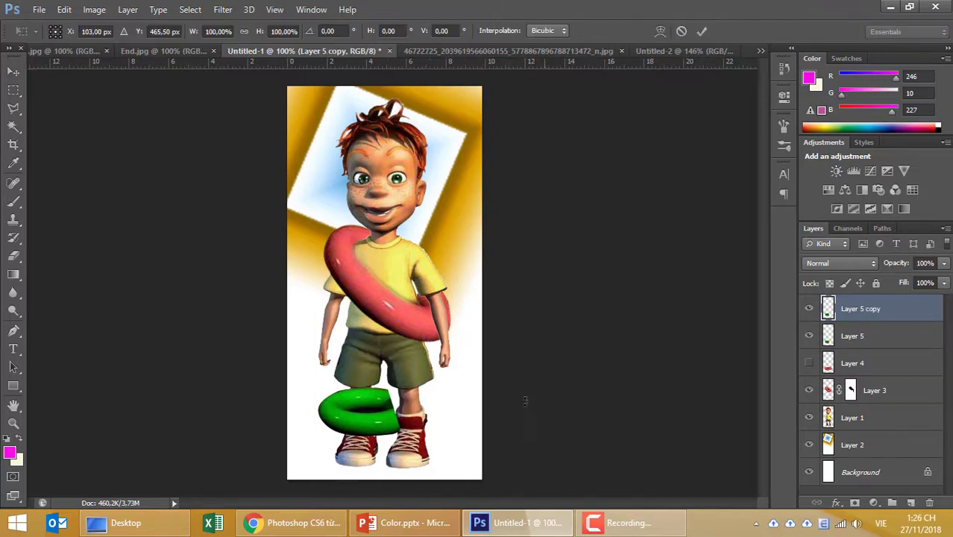
{"action": "right_click", "coordinate": [381, 425]}
{"action": "left_click", "coordinate": [407, 394]}
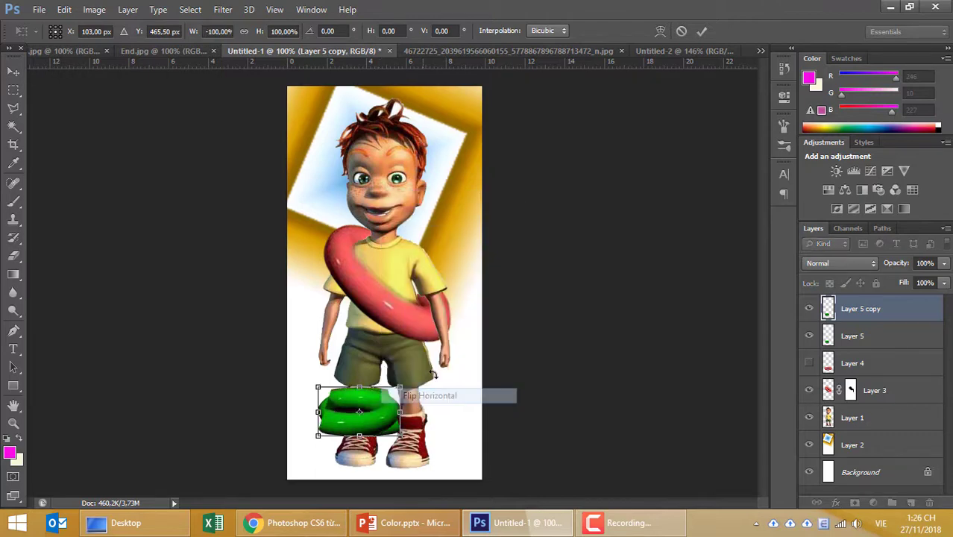
{"action": "left_click_drag", "start_coordinate": [391, 431], "coordinate": [422, 433]}
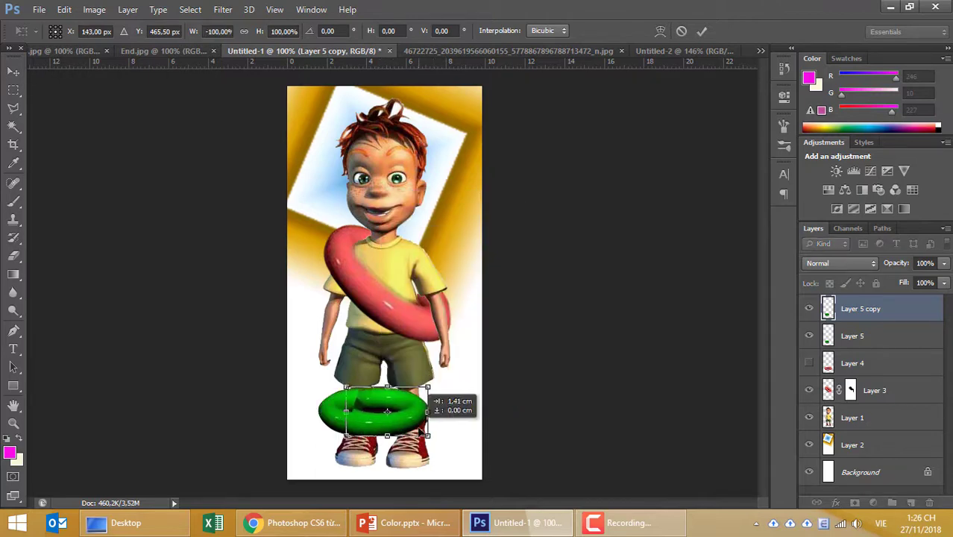
{"action": "key", "text": "Return"}
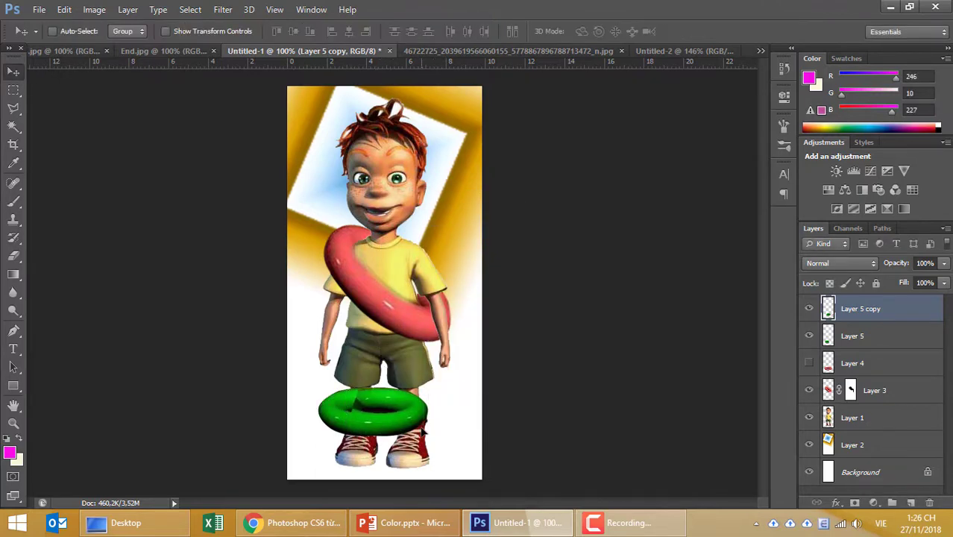
- Zoom in and nudge the mirrored green ring copy slightly left
{"action": "scroll", "coordinate": [399, 430], "scroll_direction": "up", "scroll_amount": 1}
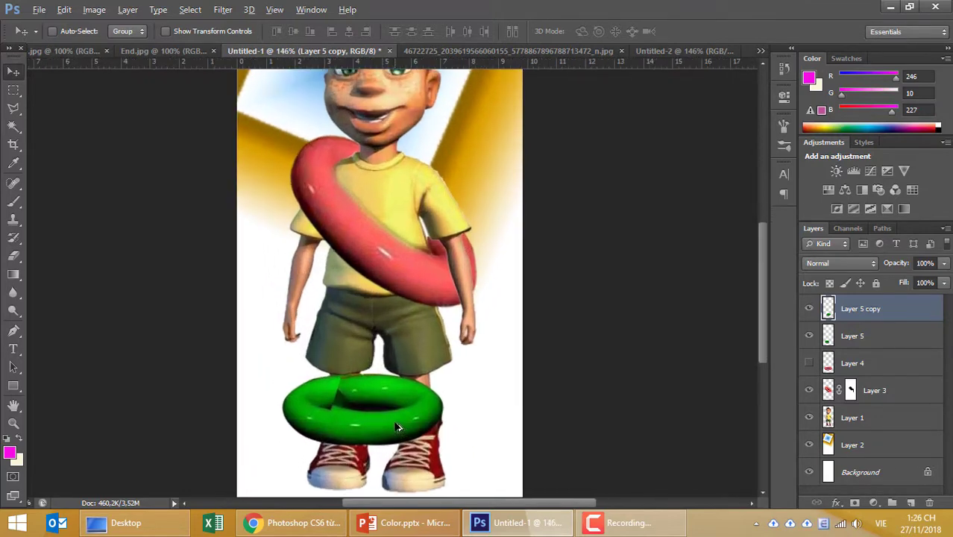
{"action": "scroll", "coordinate": [395, 431], "scroll_direction": "up", "scroll_amount": 1}
{"action": "scroll", "coordinate": [395, 430], "scroll_direction": "up", "scroll_amount": 1}
{"action": "key", "text": "alt"}
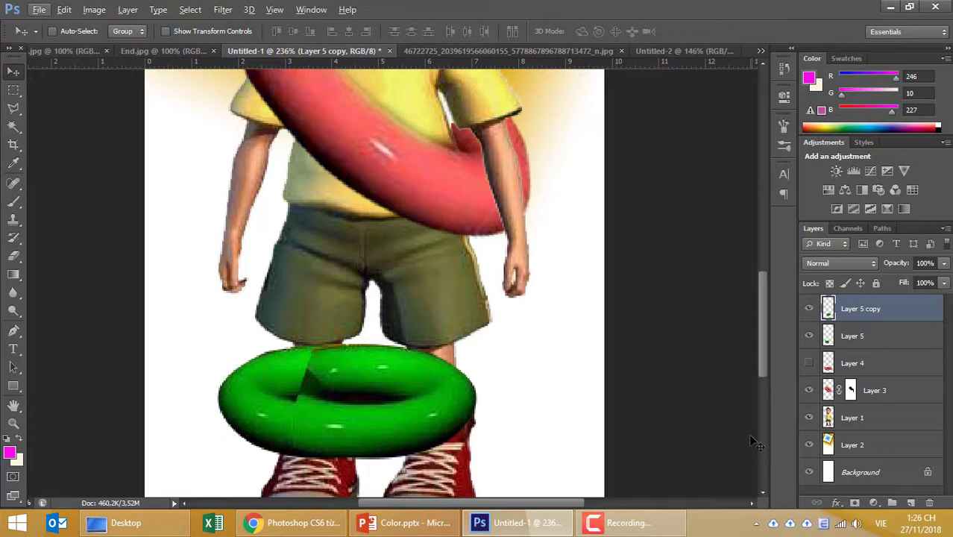
{"action": "left_click_drag", "start_coordinate": [446, 400], "coordinate": [437, 400]}
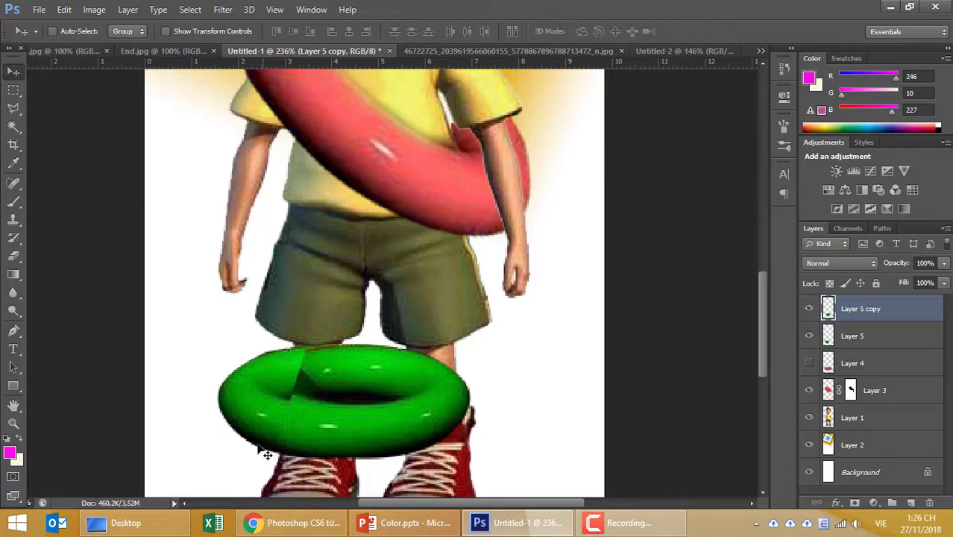
- Select the Eraser tool with 0% hardness
{"action": "left_click", "coordinate": [13, 256]}
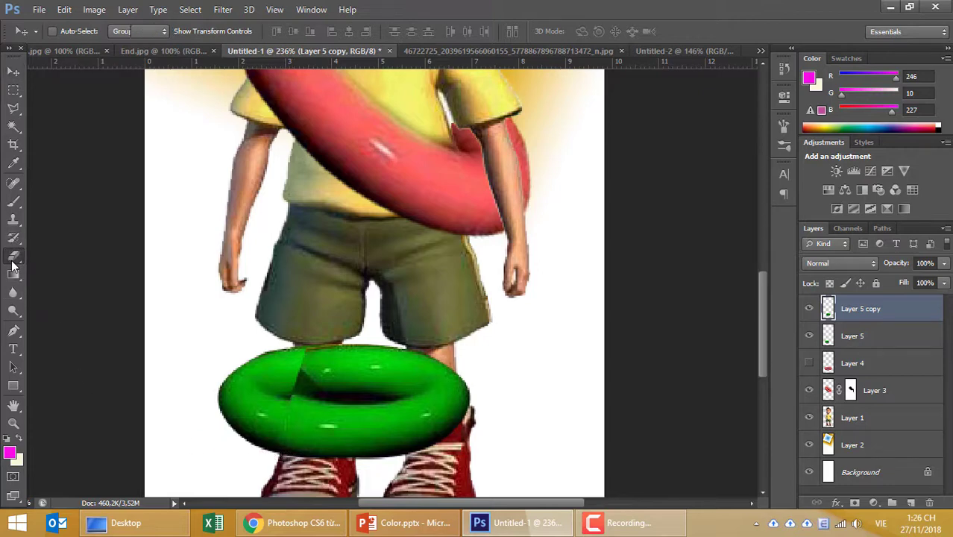
{"action": "left_click", "coordinate": [50, 257]}
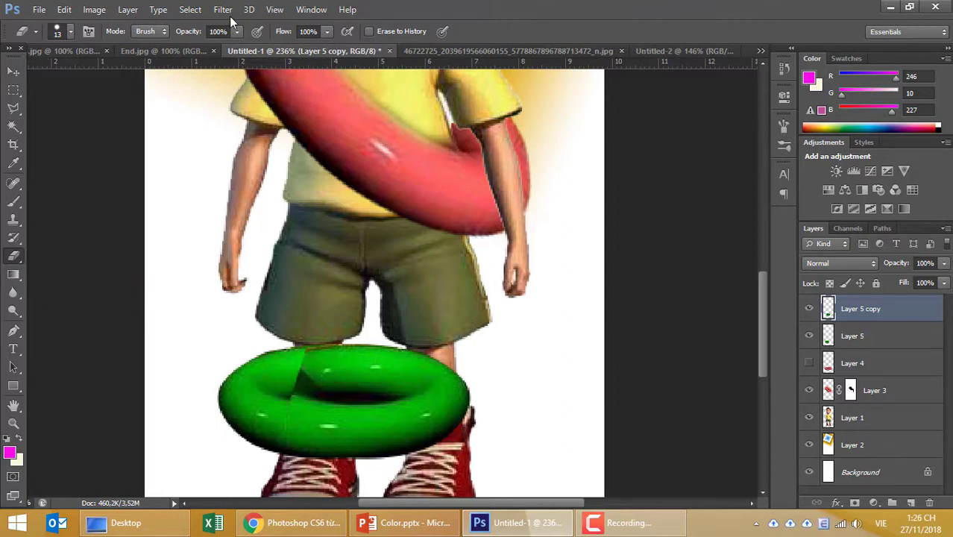
{"action": "left_click", "coordinate": [69, 34]}
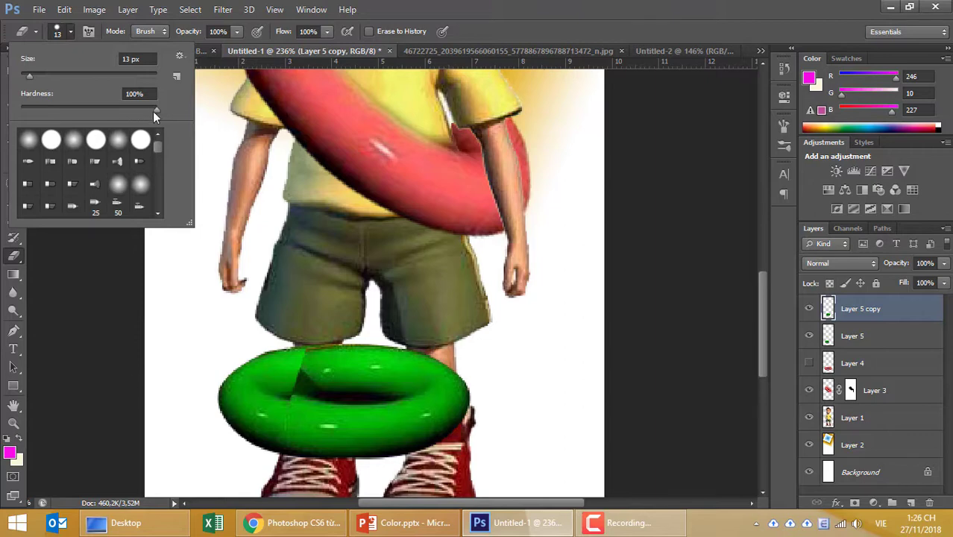
{"action": "left_click_drag", "start_coordinate": [158, 111], "coordinate": [6, 112]}
{"action": "key", "text": "Return"}
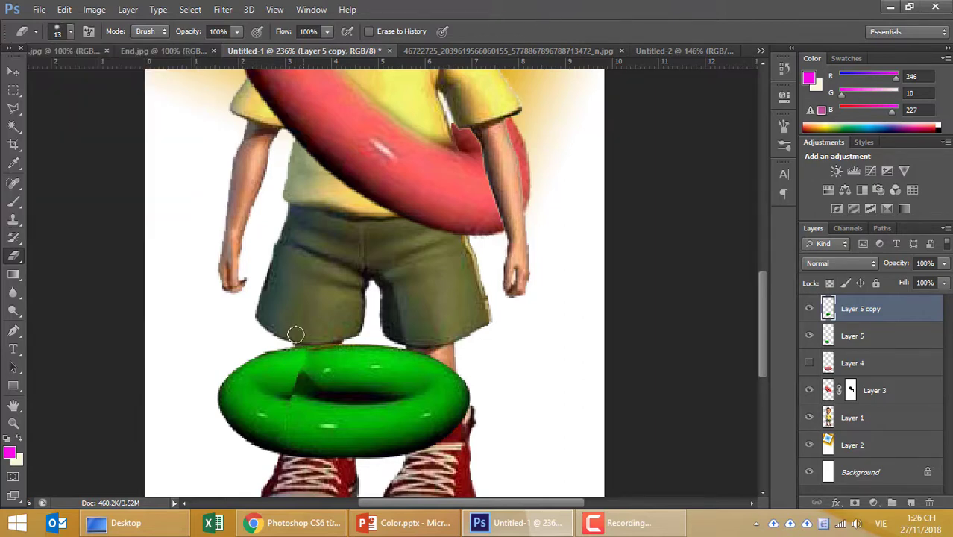
- Erase the green overlap across the ring's hole, checking by toggling Layer 5, then select both ring layers
{"action": "left_click_drag", "start_coordinate": [295, 406], "coordinate": [305, 422]}
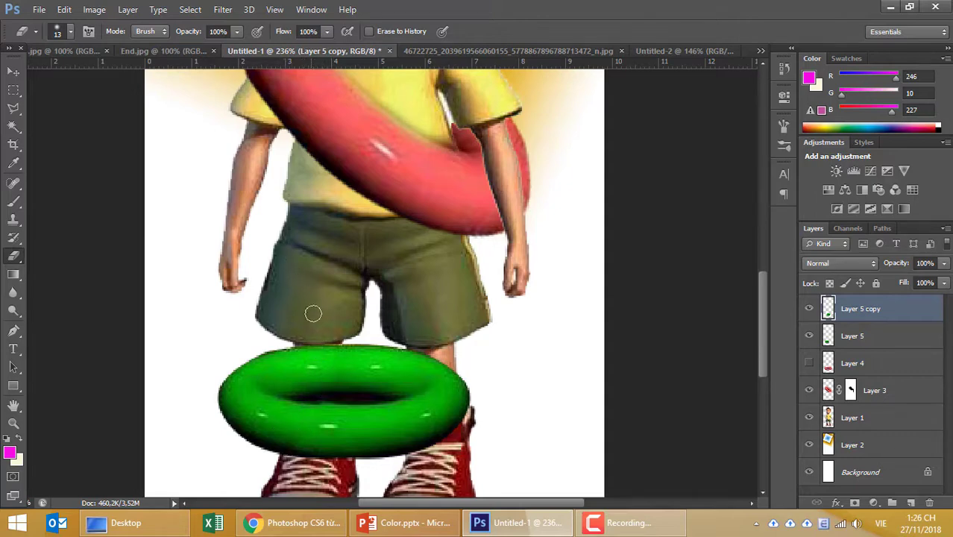
{"action": "key", "text": "bracketright"}
{"action": "key", "text": "bracketright"}
{"action": "key", "text": "bracketright"}
{"action": "left_click", "coordinate": [810, 337]}
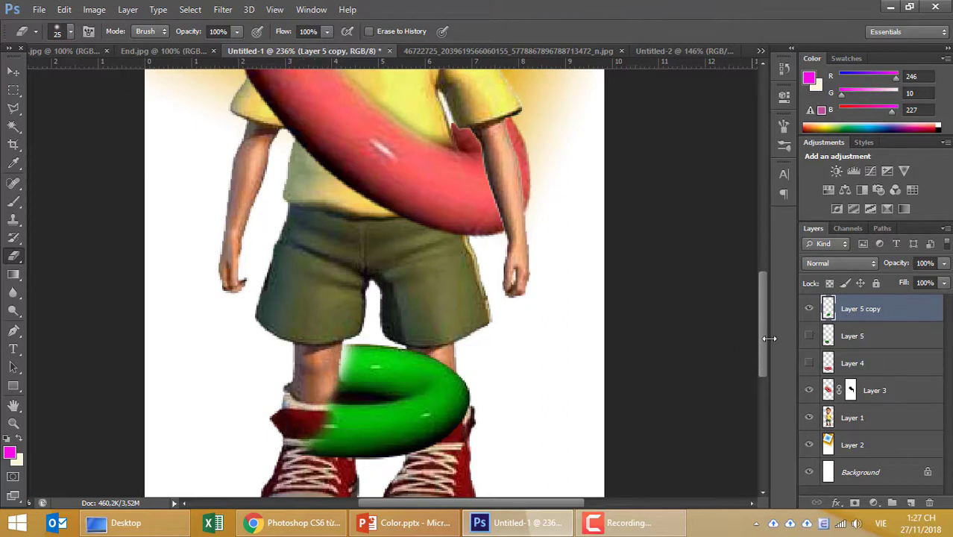
{"action": "left_click", "coordinate": [811, 336]}
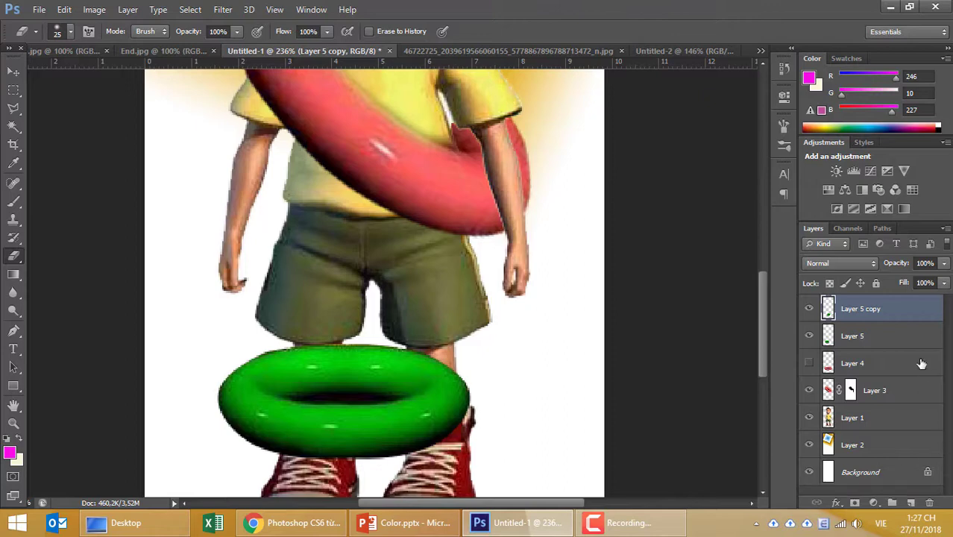
{"action": "left_click", "coordinate": [882, 336], "text": "shift"}
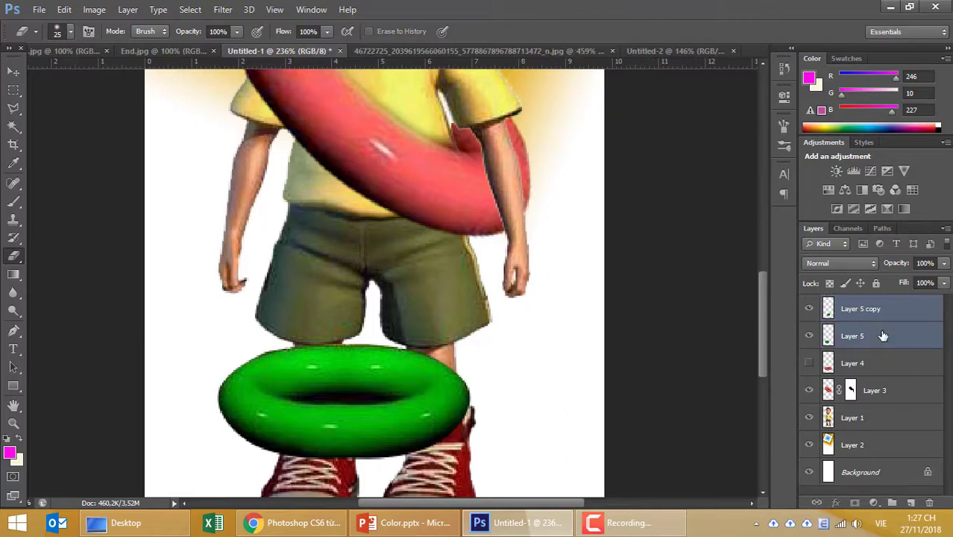
- Merge the two green ring layers and reposition the merged ring
{"action": "right_click", "coordinate": [883, 335]}
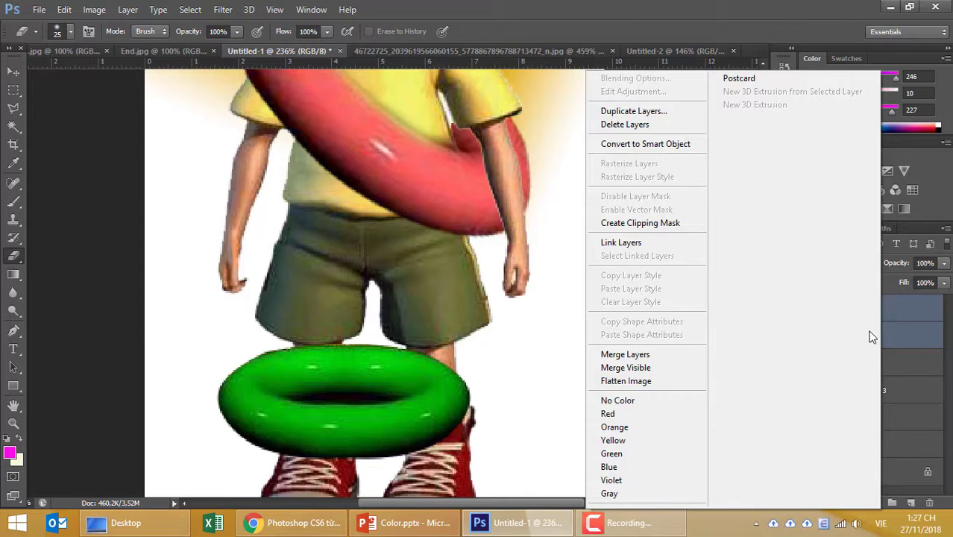
{"action": "left_click", "coordinate": [634, 354]}
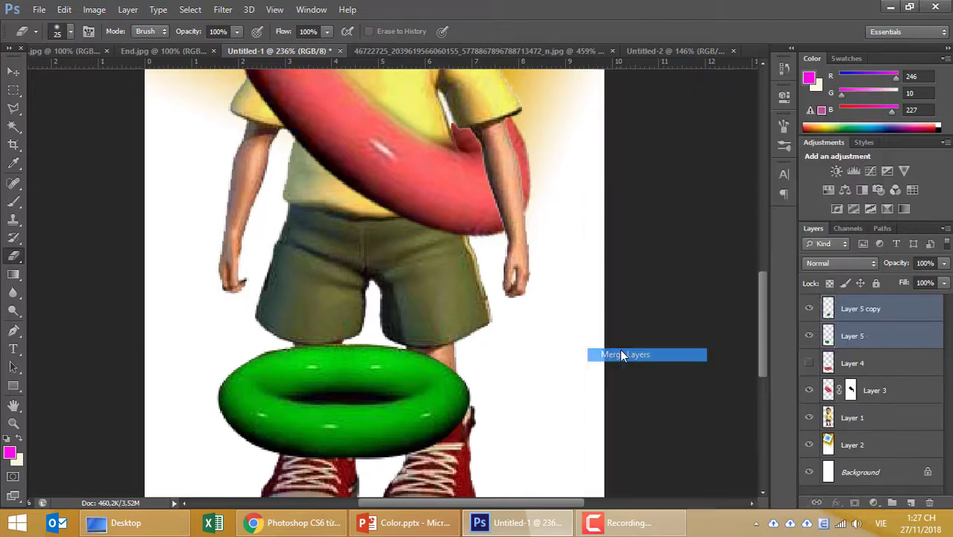
{"action": "left_click", "coordinate": [14, 71]}
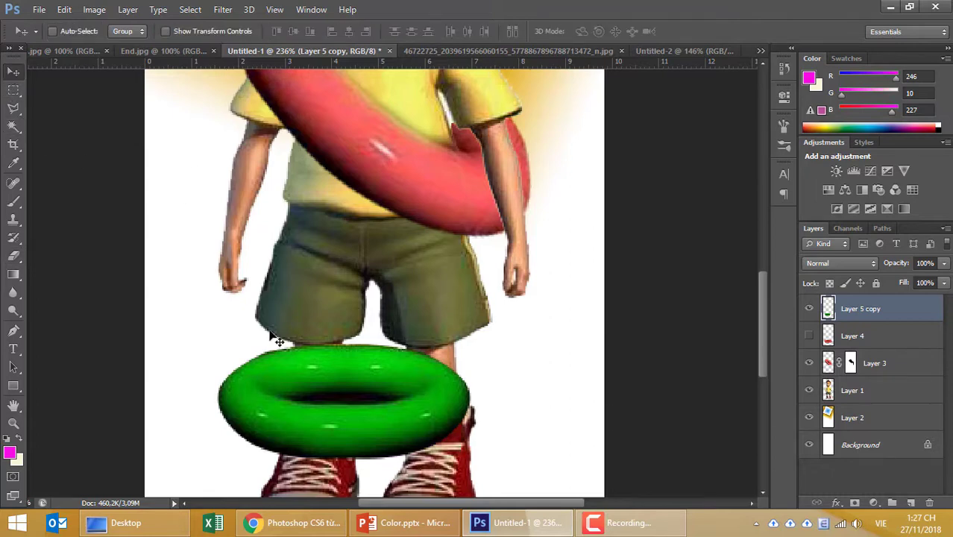
{"action": "left_click_drag", "start_coordinate": [398, 400], "coordinate": [421, 396]}
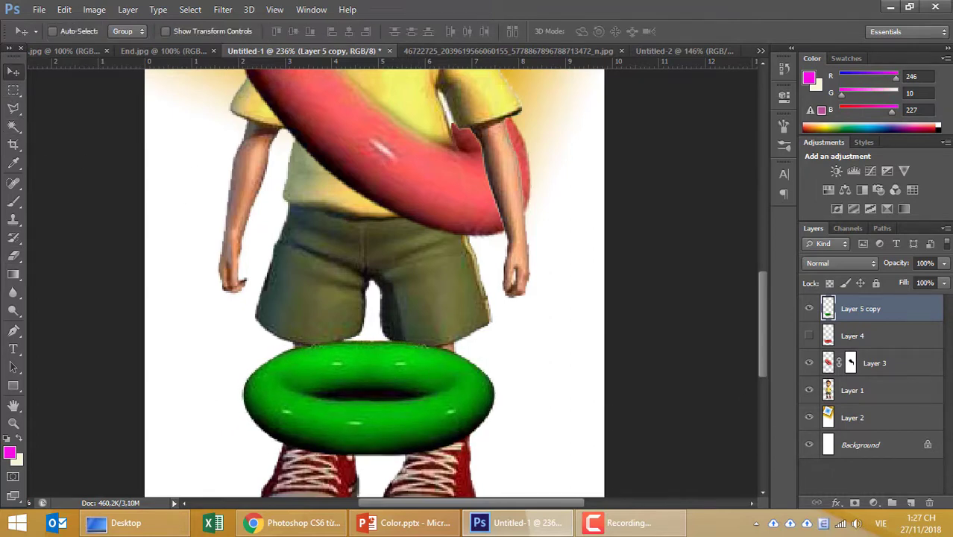
- Enlarge the green ring to about 121% × 123% around the calves, zoom out, and view End.jpg
{"action": "key", "text": "ctrl+t"}
{"action": "mouse_move", "coordinate": [494, 453]}
{"action": "left_mouse_down"}
{"action": "mouse_move", "coordinate": [558, 454]}
{"action": "mouse_move", "coordinate": [491, 418]}
{"action": "left_mouse_up"}
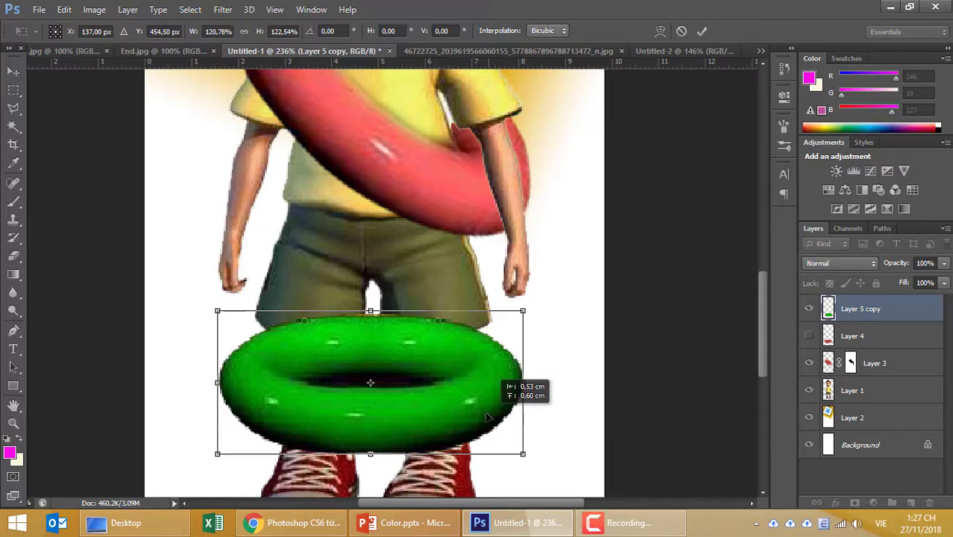
{"action": "key", "text": "Return"}
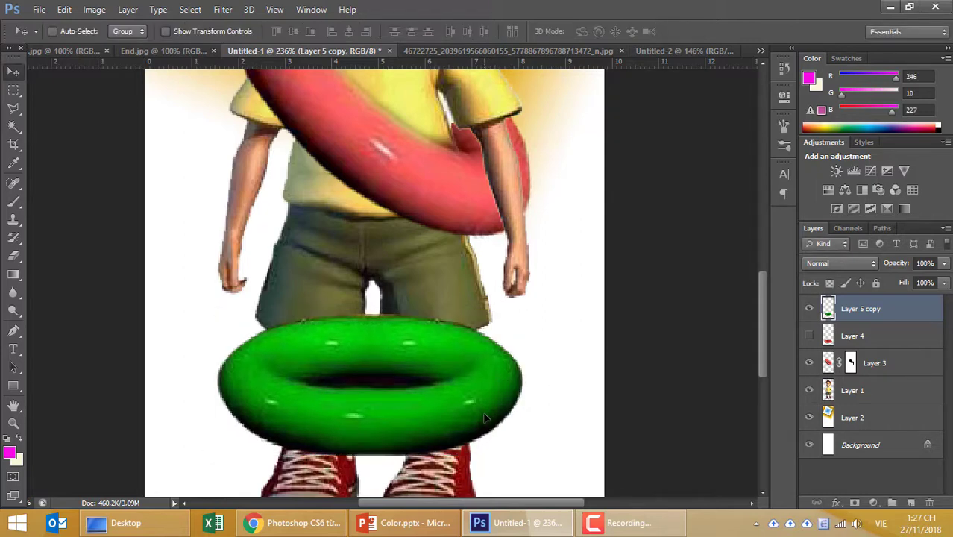
{"action": "scroll", "coordinate": [485, 420], "scroll_direction": "down", "scroll_amount": 1}
{"action": "scroll", "coordinate": [486, 420], "scroll_direction": "down", "scroll_amount": 2}
{"action": "scroll", "coordinate": [488, 419], "scroll_direction": "down", "scroll_amount": 2}
{"action": "scroll", "coordinate": [491, 419], "scroll_direction": "down", "scroll_amount": 1}
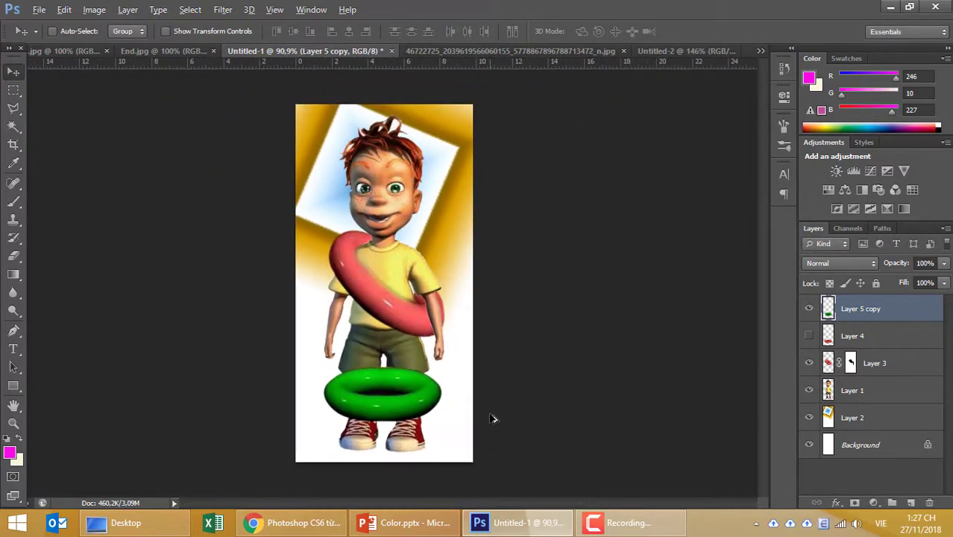
{"action": "left_click", "coordinate": [163, 51]}
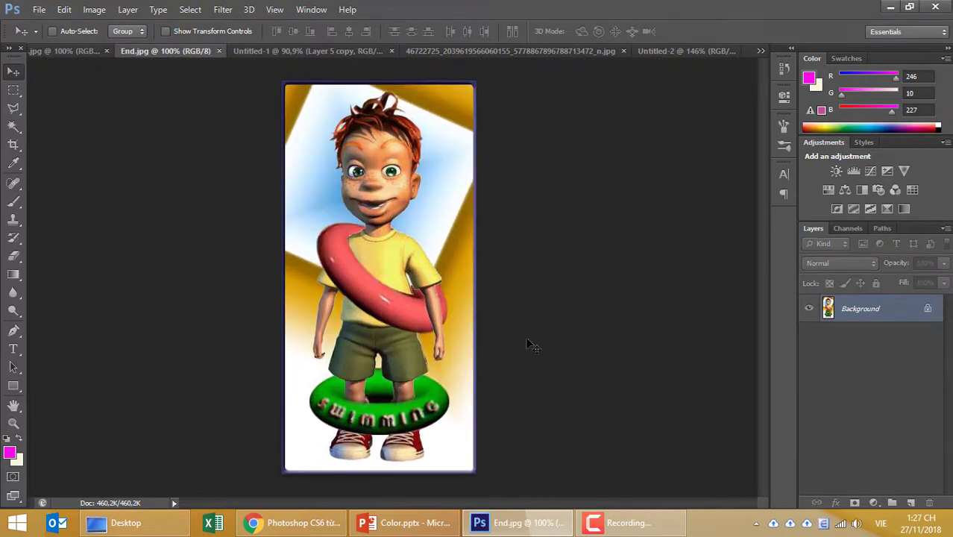
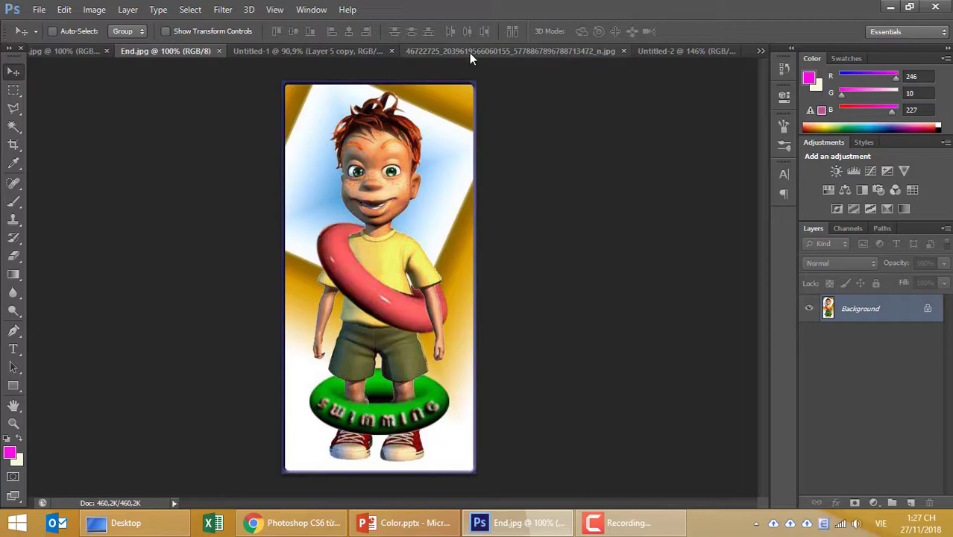
- Compare Untitled-1 with End.jpg and nudge the green ring slightly lower
{"action": "left_click", "coordinate": [333, 52]}
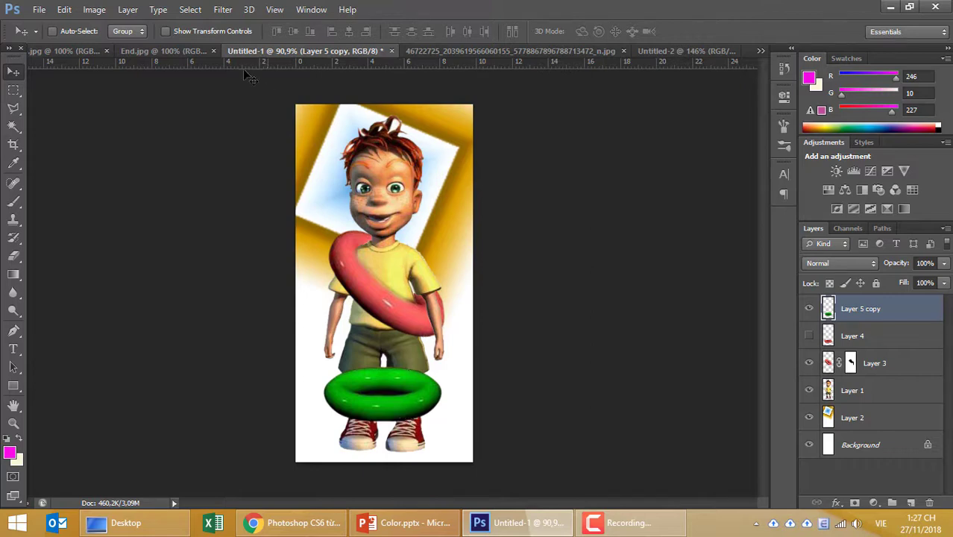
{"action": "left_click", "coordinate": [163, 56]}
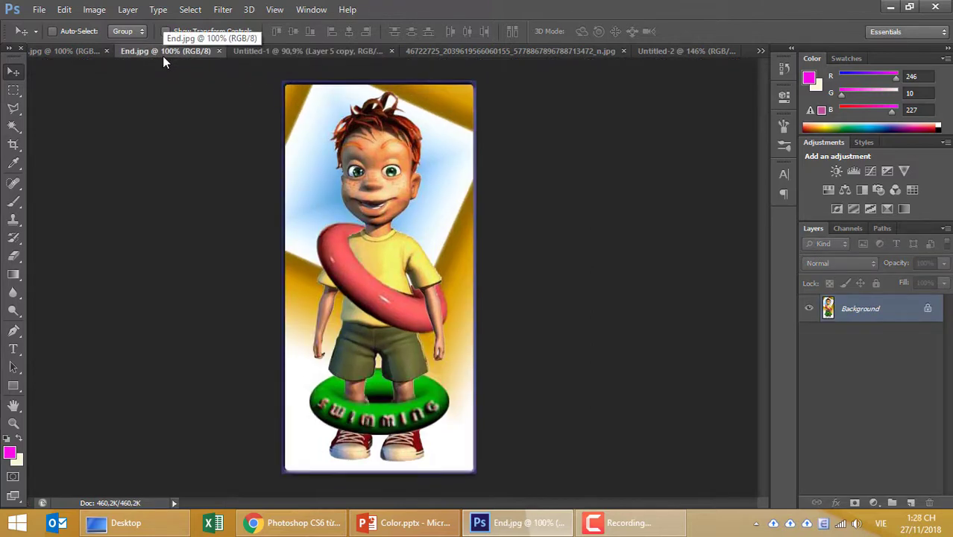
{"action": "left_click", "coordinate": [285, 52]}
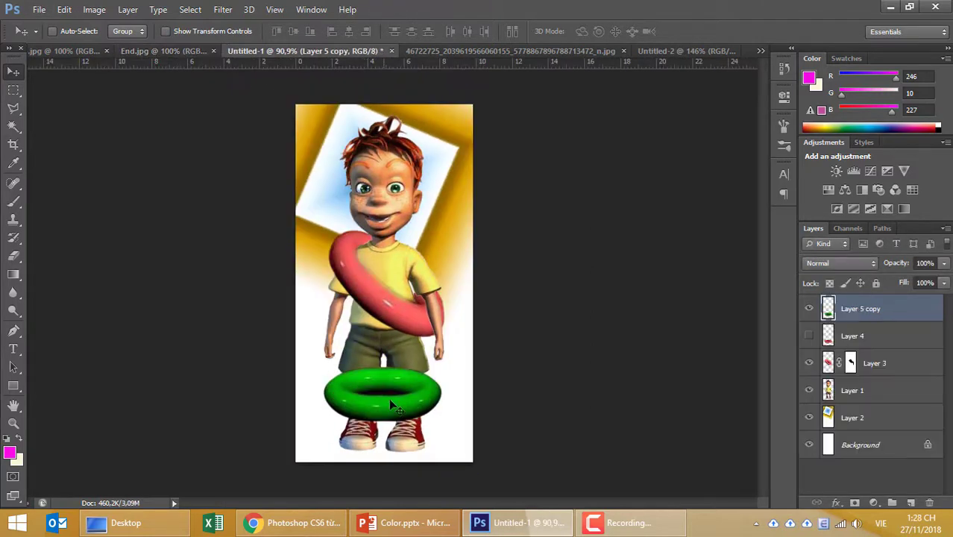
{"action": "left_click_drag", "start_coordinate": [393, 422], "coordinate": [392, 425]}
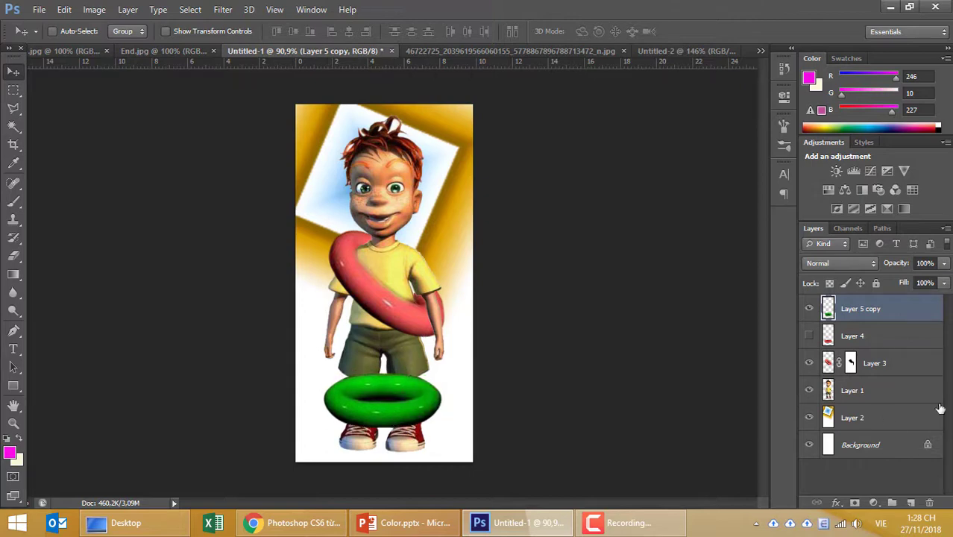
- Scale the green ring to about 110% and move it down to the boy's shins
{"action": "left_click", "coordinate": [828, 390], "text": "ctrl"}
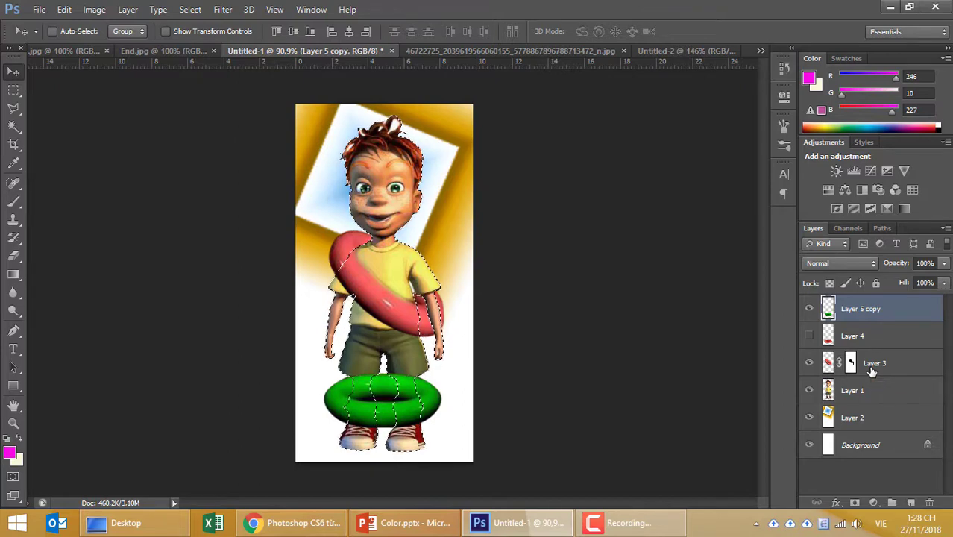
{"action": "key", "text": "ctrl+d"}
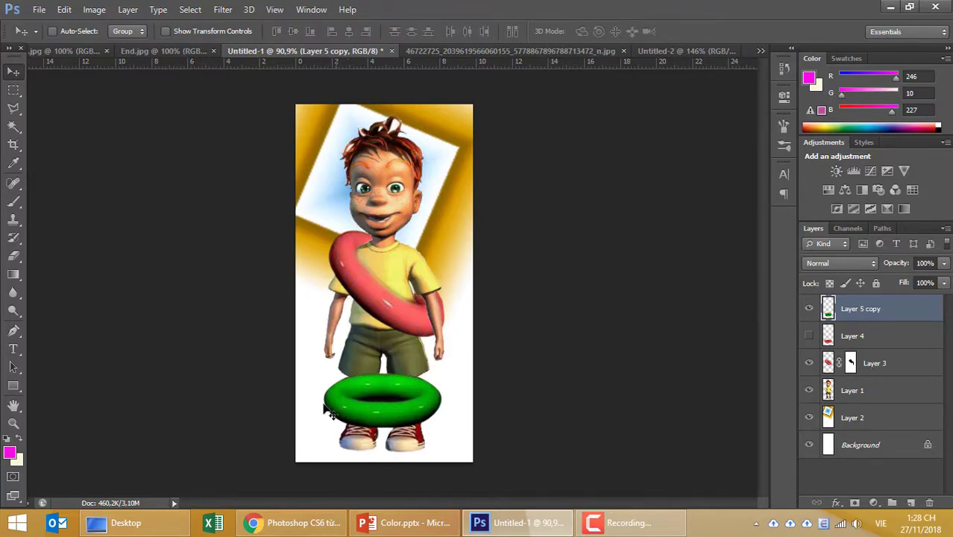
{"action": "key", "text": "ctrl+t"}
{"action": "left_click_drag", "start_coordinate": [320, 372], "coordinate": [312, 367]}
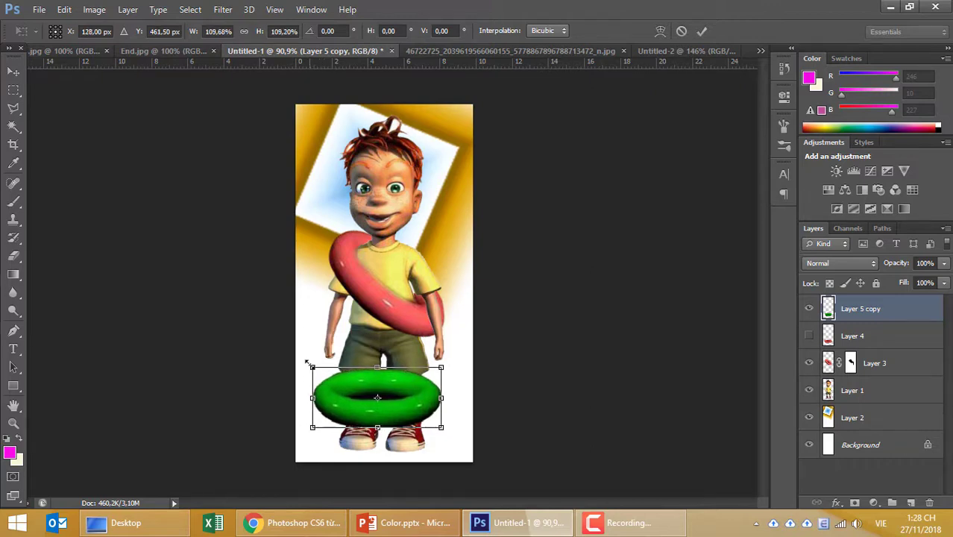
{"action": "key", "text": "Return"}
{"action": "left_click_drag", "start_coordinate": [378, 401], "coordinate": [399, 418]}
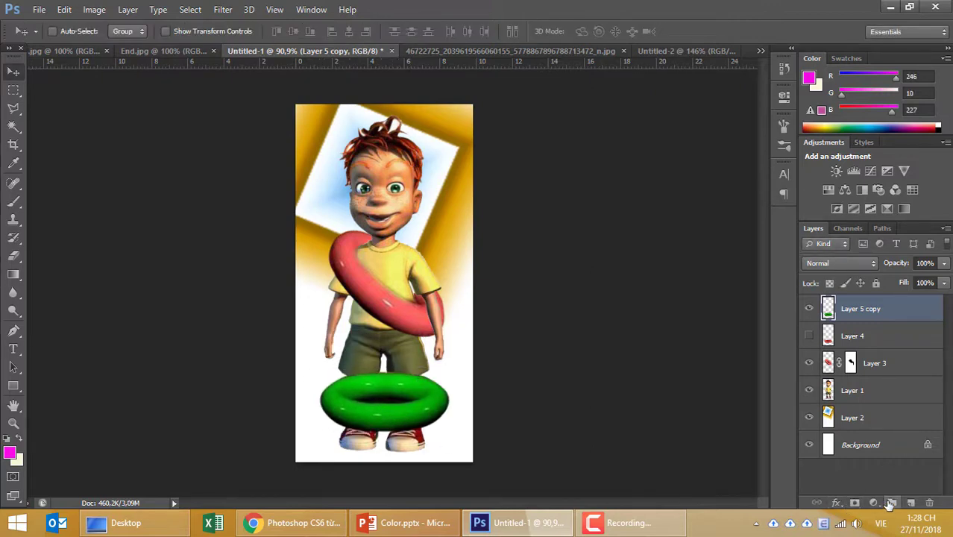
- Add a layer mask to the green ring layer and load the boy's outline as a selection
{"action": "left_click", "coordinate": [858, 505]}
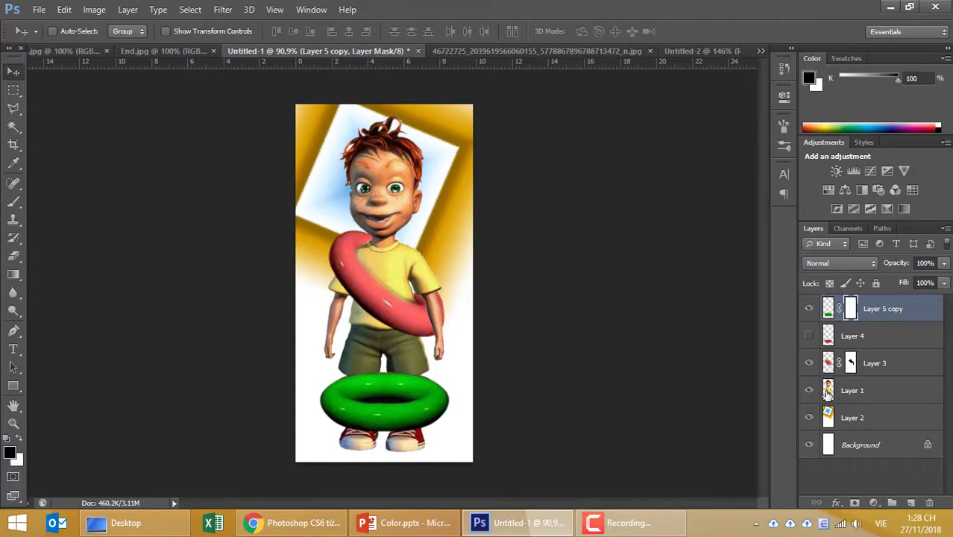
{"action": "left_click", "coordinate": [828, 389], "text": "ctrl"}
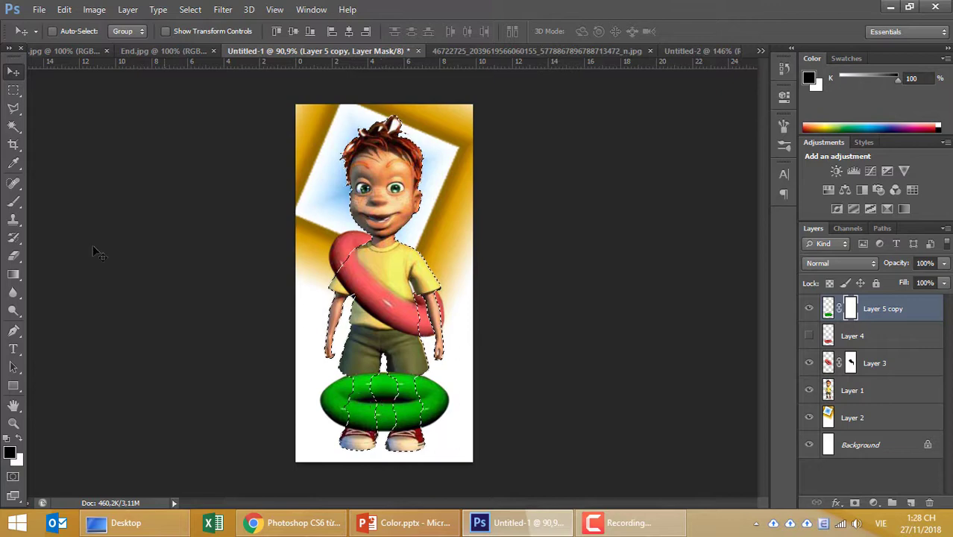
{"action": "left_click", "coordinate": [15, 204]}
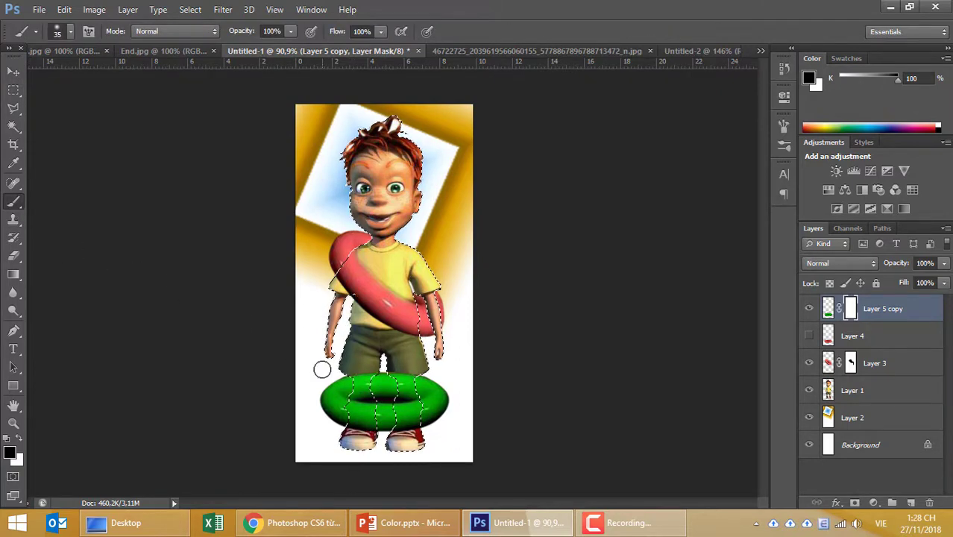
- Paint black on the mask over both legs so the boy stands inside the ring, then deselect
{"action": "left_click_drag", "start_coordinate": [364, 377], "coordinate": [365, 379]}
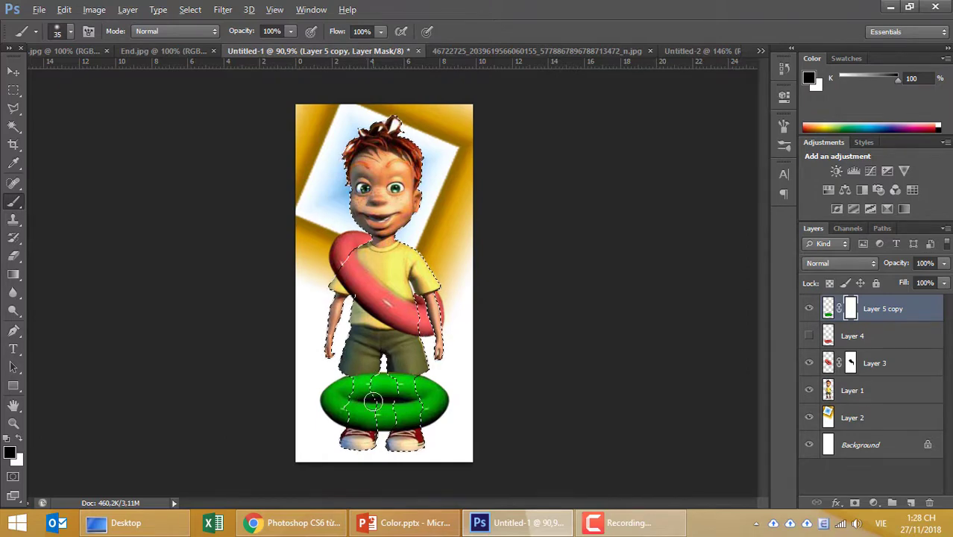
{"action": "scroll", "coordinate": [364, 379], "scroll_direction": "up", "scroll_amount": 4}
{"action": "mouse_move", "coordinate": [349, 370]}
{"action": "left_mouse_down"}
{"action": "mouse_move", "coordinate": [340, 362]}
{"action": "mouse_move", "coordinate": [337, 404]}
{"action": "mouse_move", "coordinate": [372, 363]}
{"action": "mouse_move", "coordinate": [359, 403]}
{"action": "left_mouse_up"}
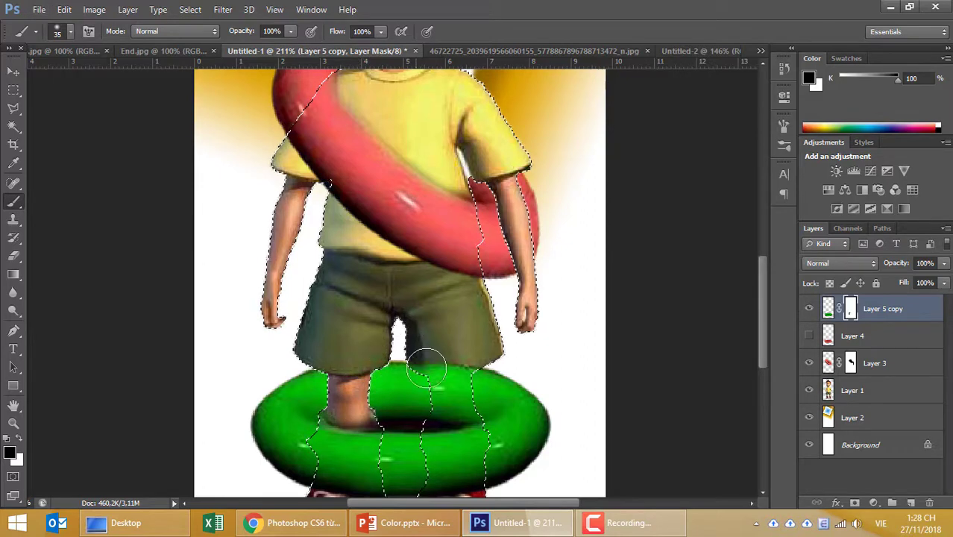
{"action": "mouse_move", "coordinate": [429, 362]}
{"action": "left_mouse_down"}
{"action": "mouse_move", "coordinate": [440, 415]}
{"action": "mouse_move", "coordinate": [455, 369]}
{"action": "mouse_move", "coordinate": [459, 403]}
{"action": "mouse_move", "coordinate": [483, 408]}
{"action": "mouse_move", "coordinate": [463, 403]}
{"action": "mouse_move", "coordinate": [441, 413]}
{"action": "left_mouse_up"}
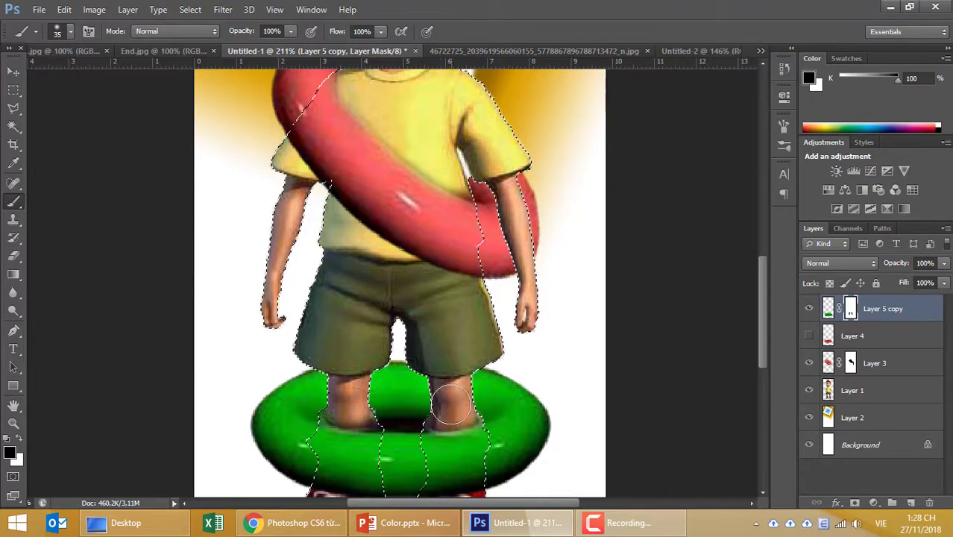
{"action": "key", "text": "ctrl+d"}
{"action": "scroll", "coordinate": [450, 407], "scroll_direction": "down", "scroll_amount": 5}
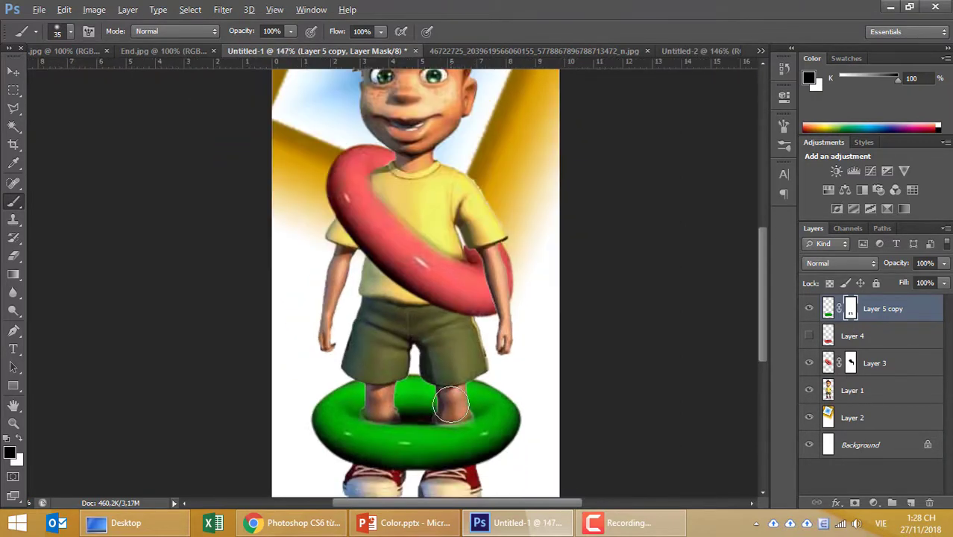
{"action": "scroll", "coordinate": [452, 403], "scroll_direction": "down", "scroll_amount": 5}
{"action": "scroll", "coordinate": [455, 400], "scroll_direction": "down", "scroll_amount": 1}
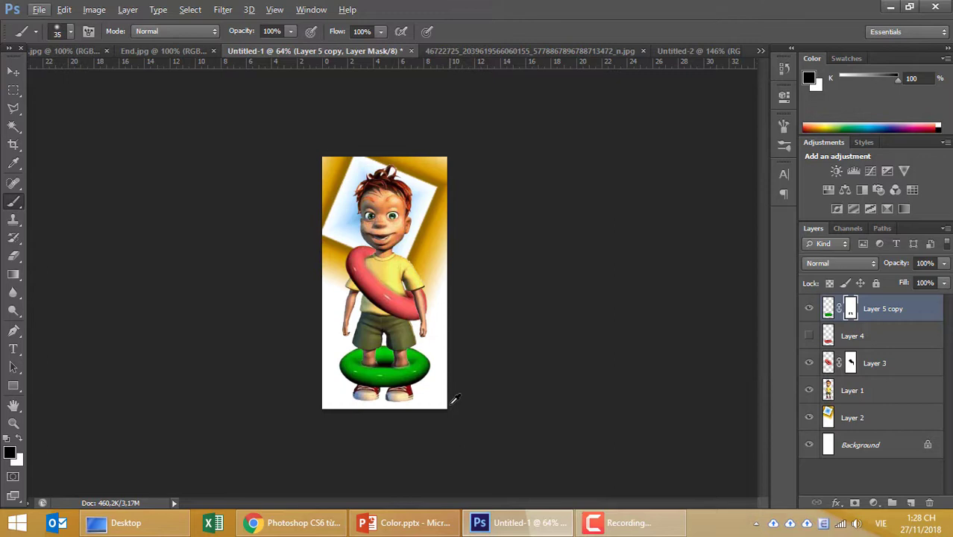
{"action": "key", "text": "alt"}
- Check End.jpg and the green-and-pink ring photo, then return to Untitled-1 for text entry
{"action": "left_click", "coordinate": [150, 52]}
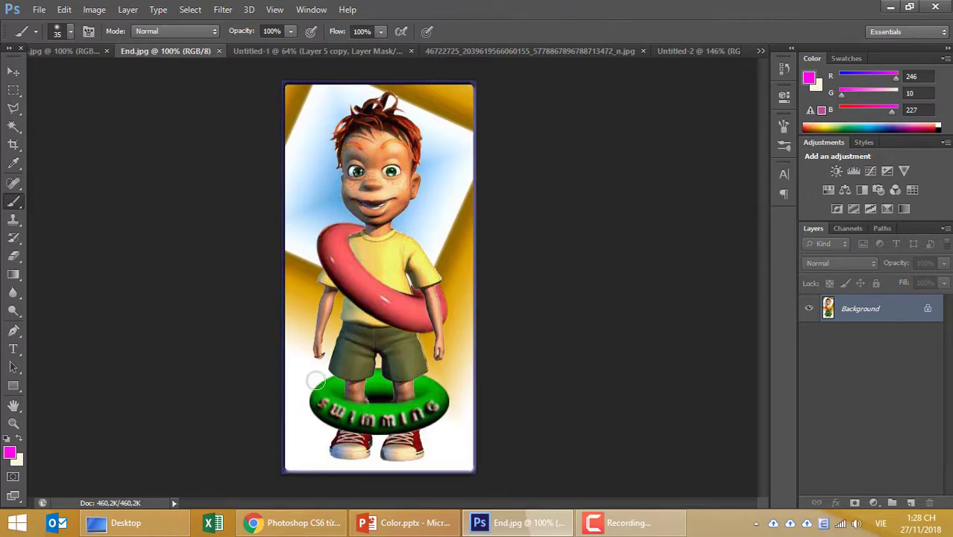
{"action": "left_click", "coordinate": [452, 49]}
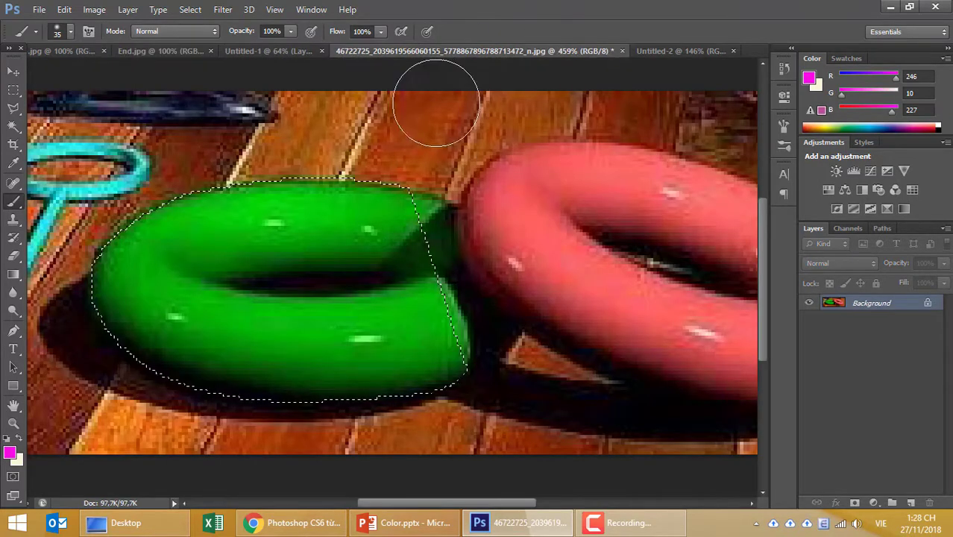
{"action": "left_click", "coordinate": [275, 49]}
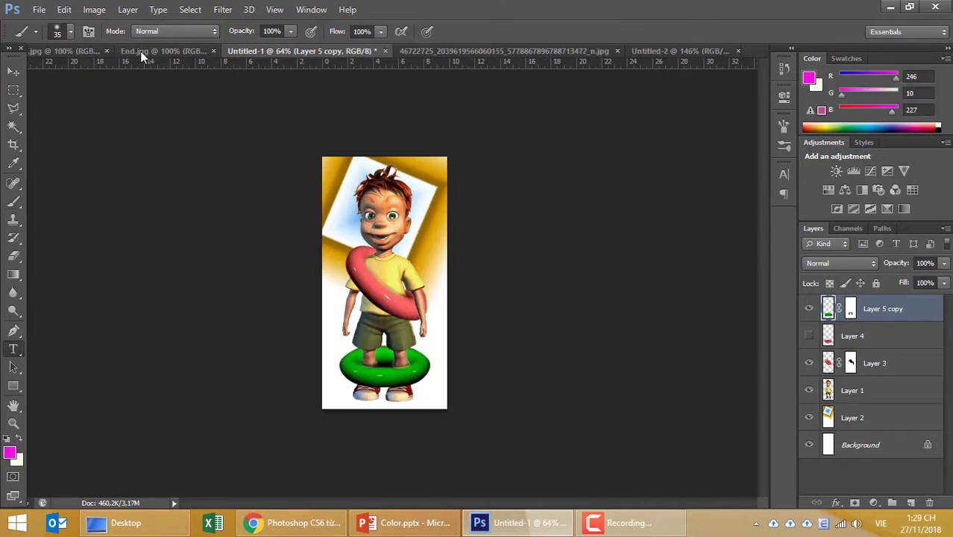
{"action": "key", "text": "ctrl+shift+Tab"}
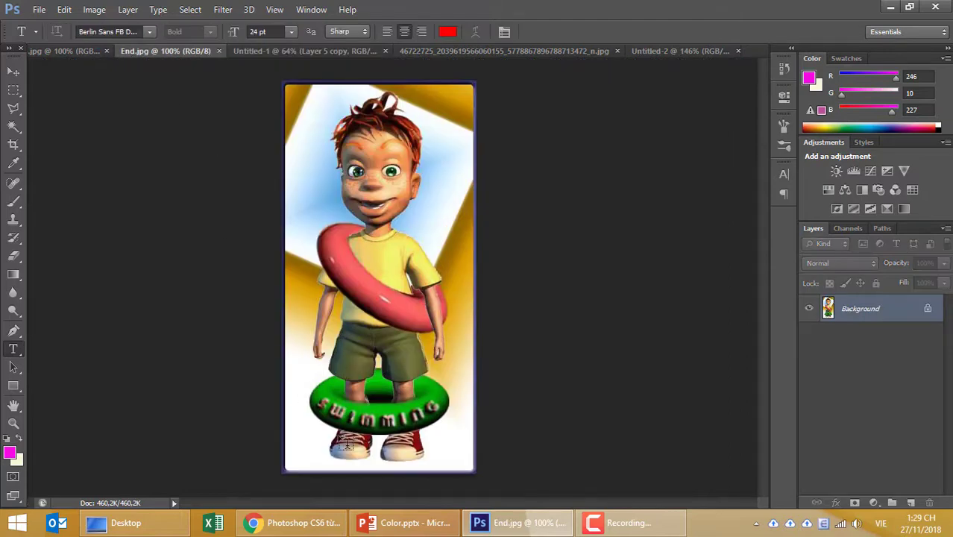
{"action": "left_click", "coordinate": [320, 51]}
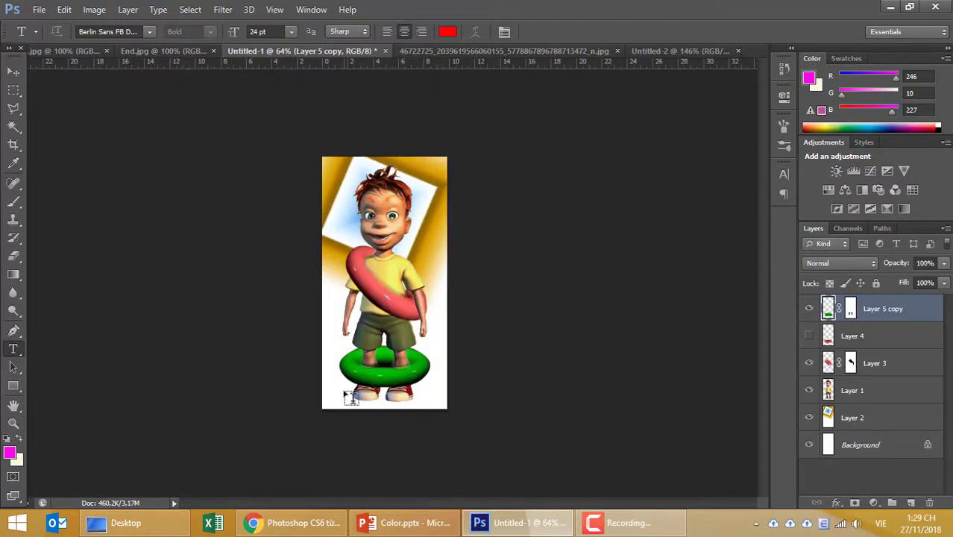
{"action": "scroll", "coordinate": [366, 382], "scroll_direction": "up", "scroll_amount": 5}
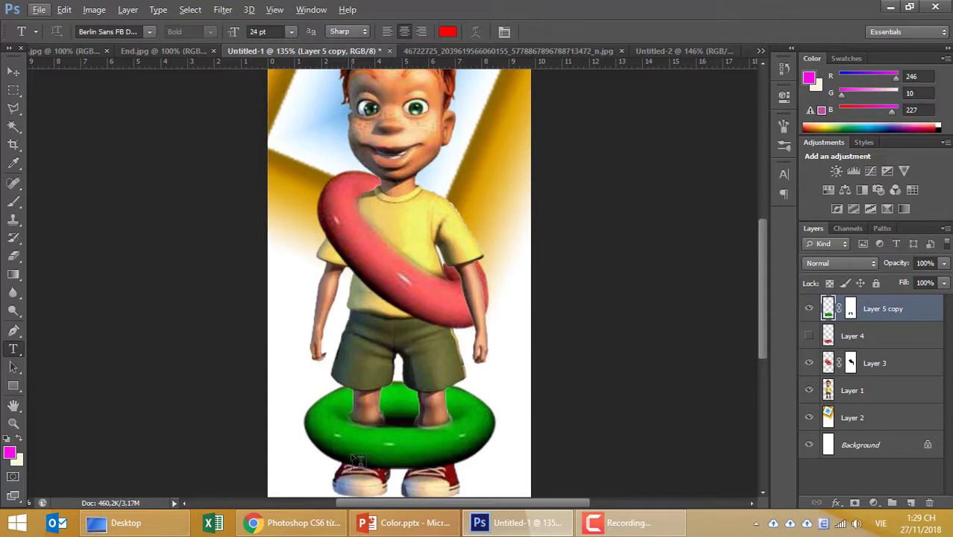
- Type 'swiming' beside the green ring and compare it with End.jpg
{"action": "left_click", "coordinate": [311, 448]}
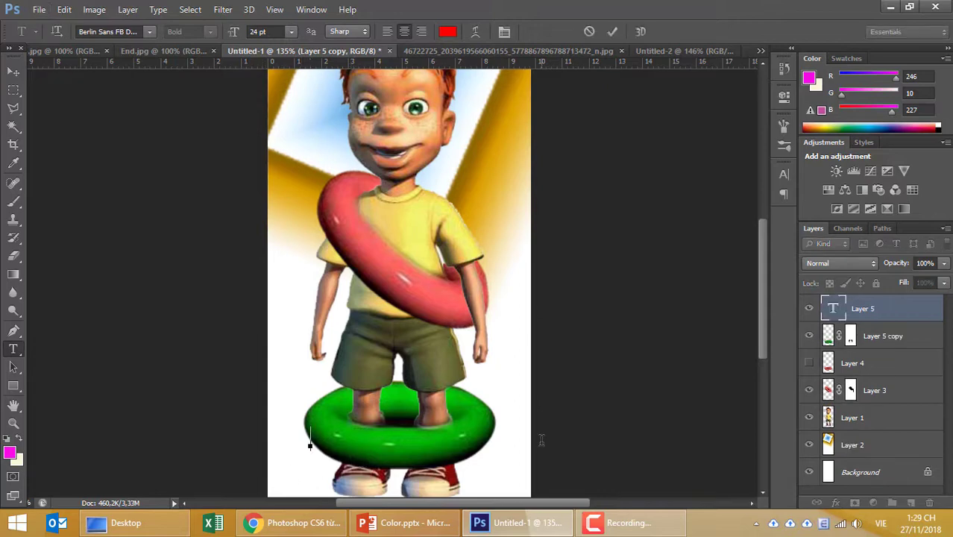
{"action": "type", "text": "sw"}
{"action": "type", "text": "im"}
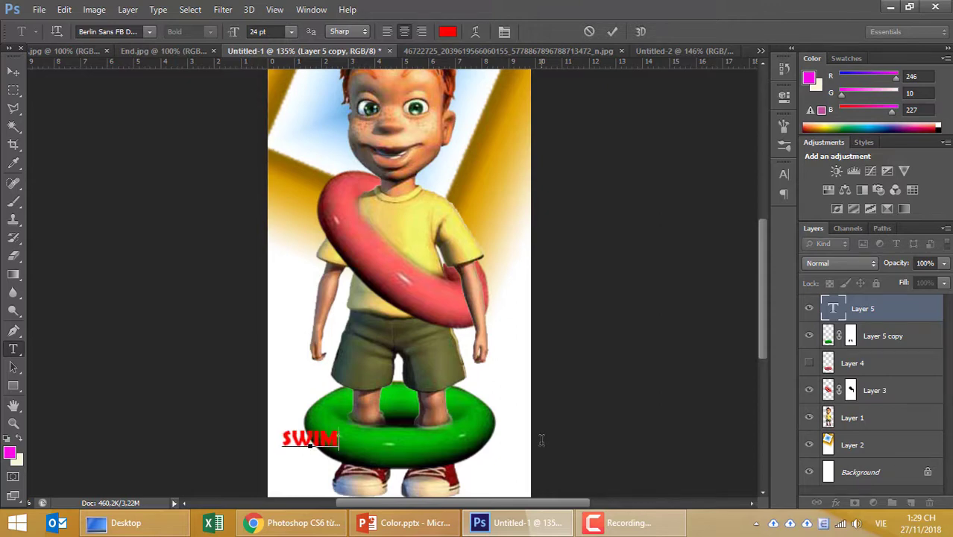
{"action": "type", "text": "ing"}
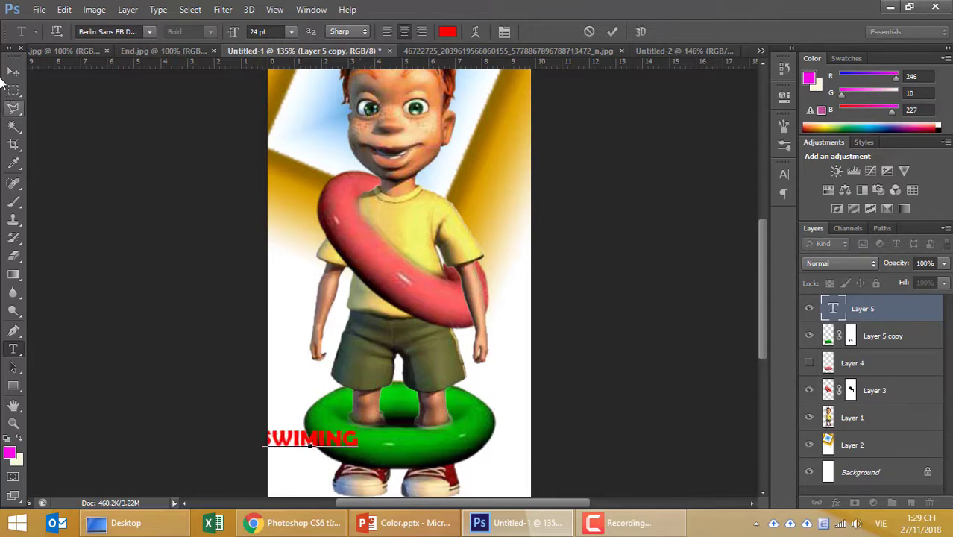
{"action": "left_click", "coordinate": [14, 71]}
{"action": "left_click", "coordinate": [154, 51]}
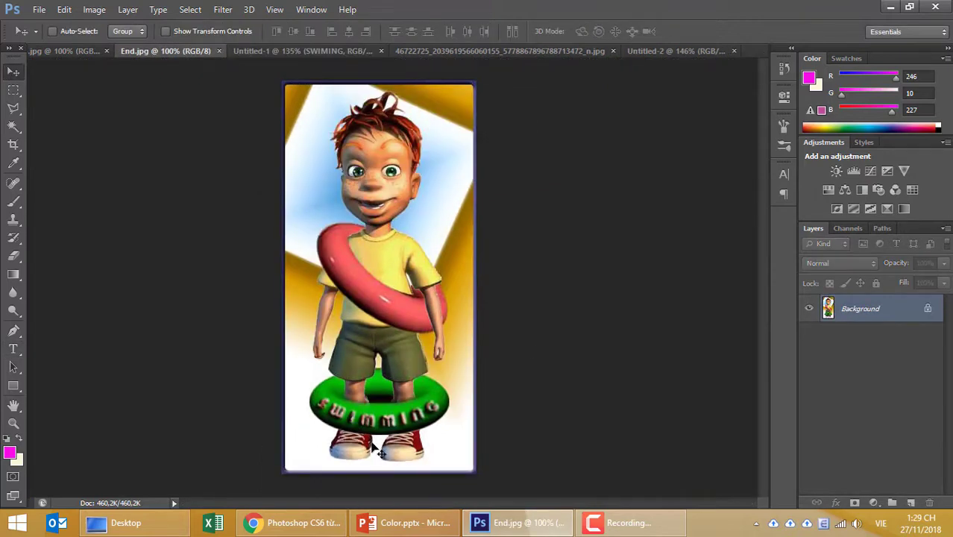
{"action": "left_click", "coordinate": [340, 51]}
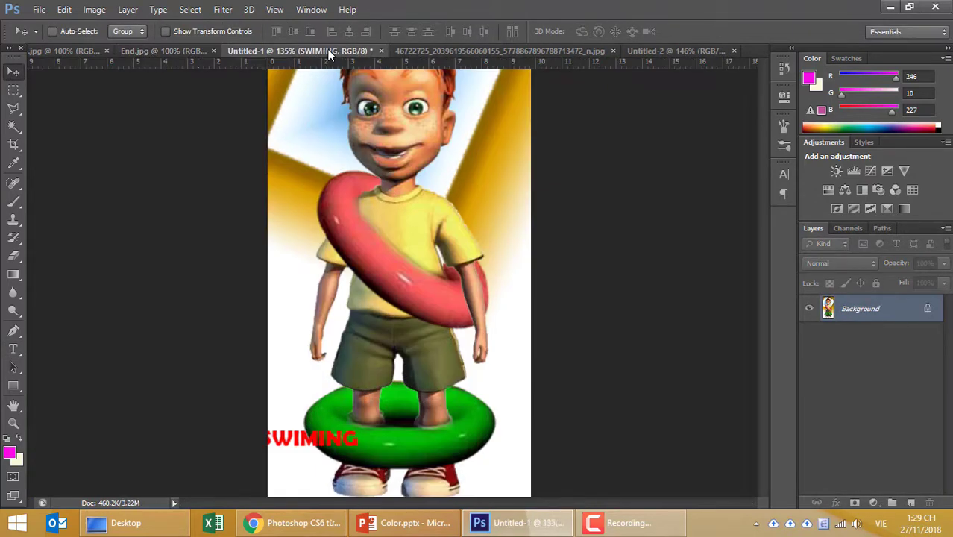
- Correct the text to SWIMMING and centre it across the front of the green ring
{"action": "left_click", "coordinate": [13, 348]}
{"action": "left_click", "coordinate": [284, 443]}
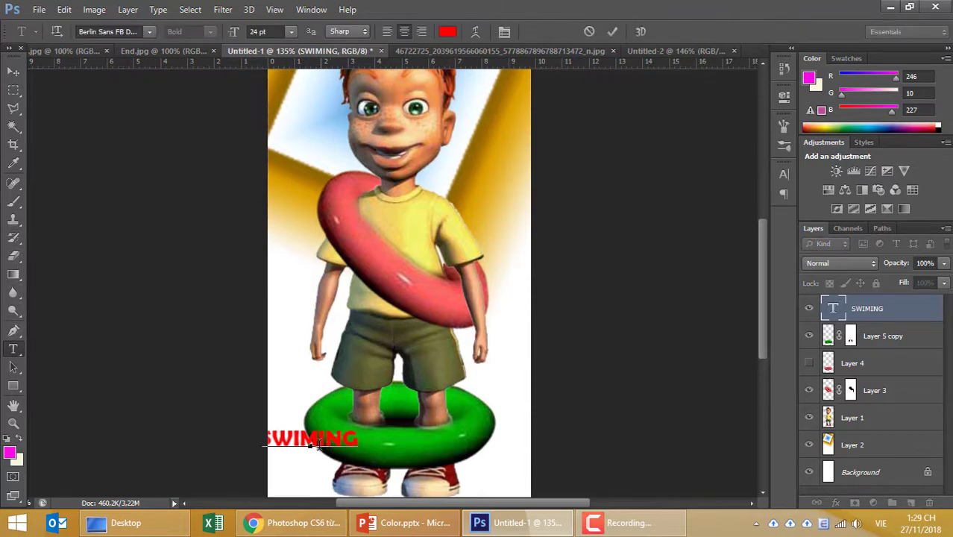
{"action": "type", "text": "M"}
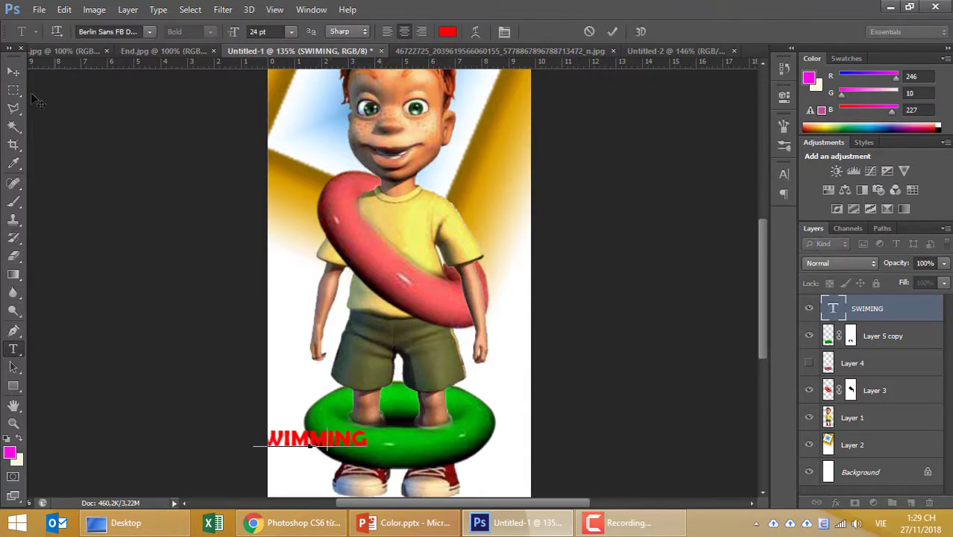
{"action": "left_click", "coordinate": [13, 71]}
{"action": "left_click_drag", "start_coordinate": [333, 462], "coordinate": [424, 467]}
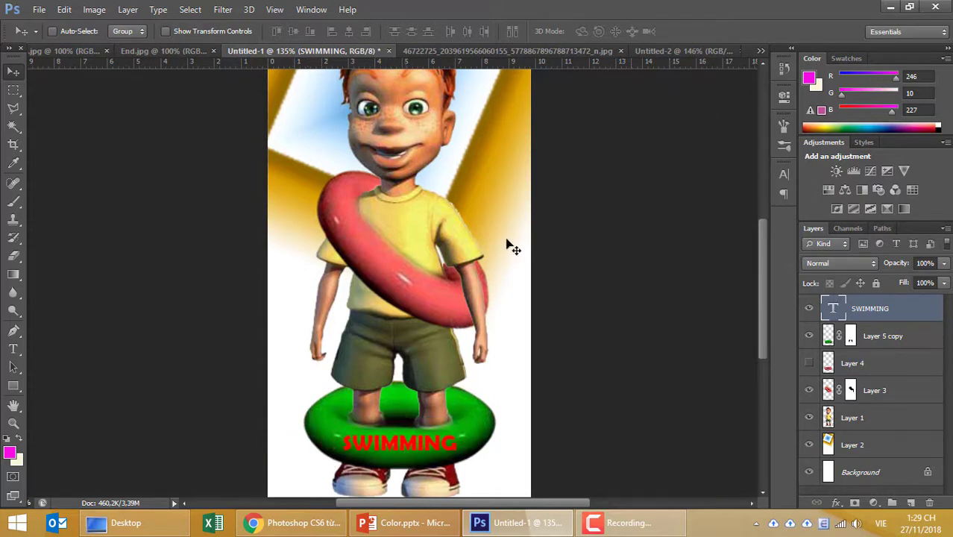
{"action": "left_click", "coordinate": [13, 348]}
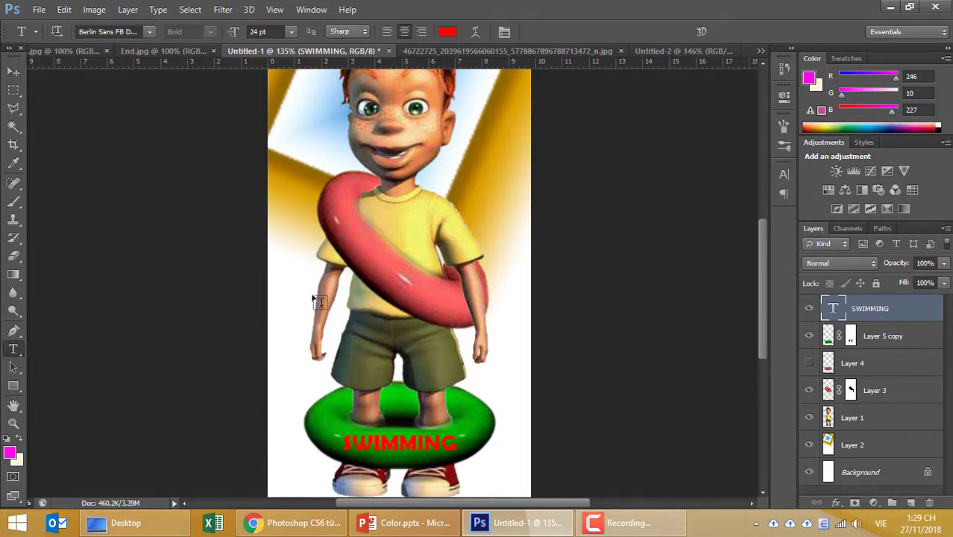
- Warp SWIMMING with an Arch style at -23% bend and nudge it up along the ring
{"action": "left_click", "coordinate": [473, 33]}
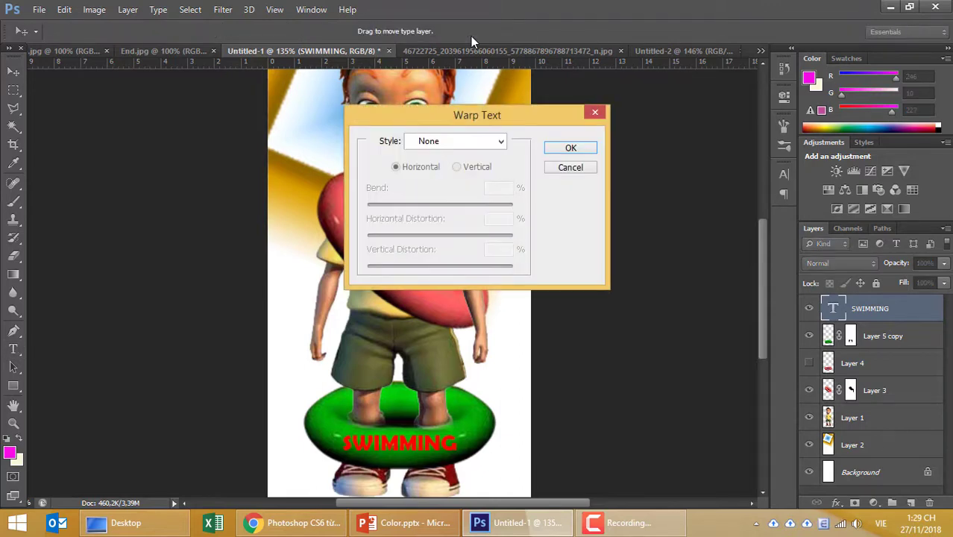
{"action": "left_click", "coordinate": [461, 142]}
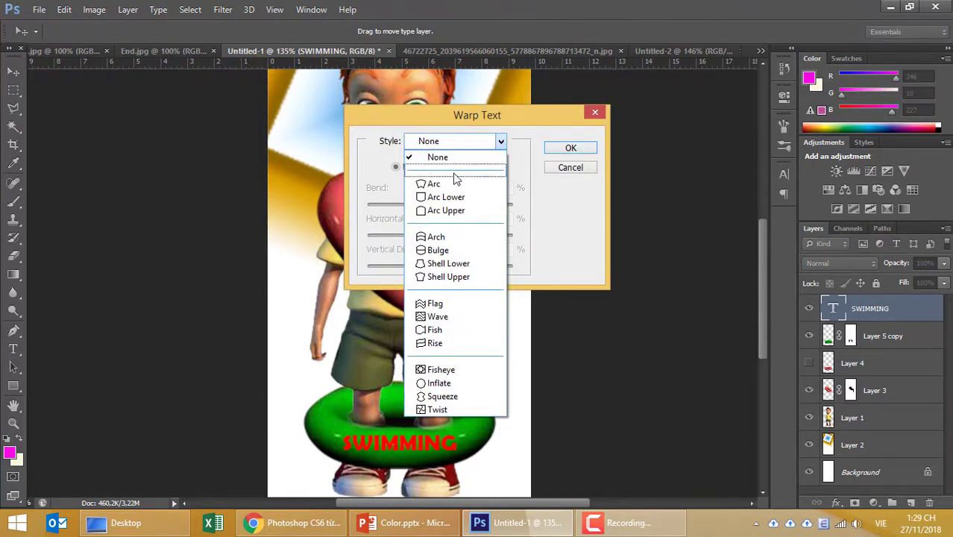
{"action": "left_click", "coordinate": [439, 238]}
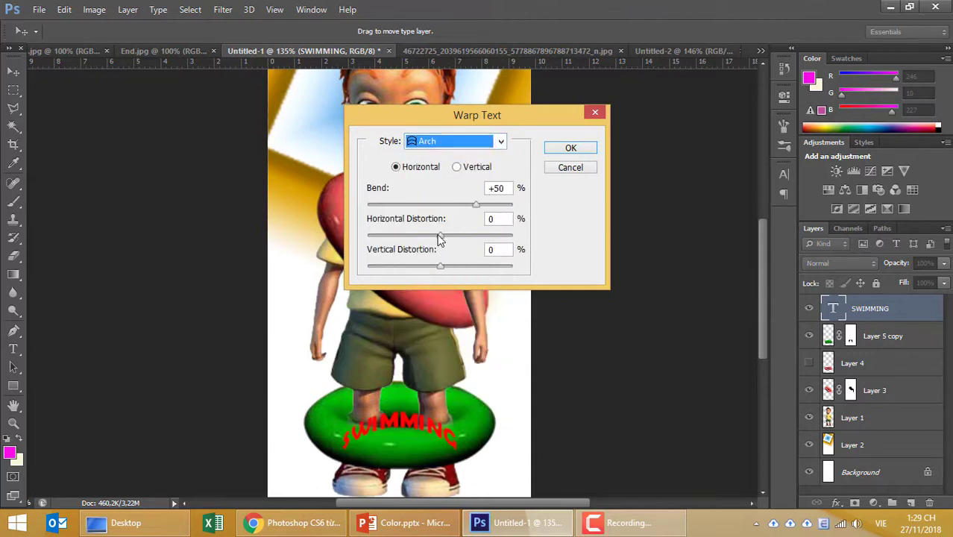
{"action": "left_click_drag", "start_coordinate": [477, 206], "coordinate": [407, 207]}
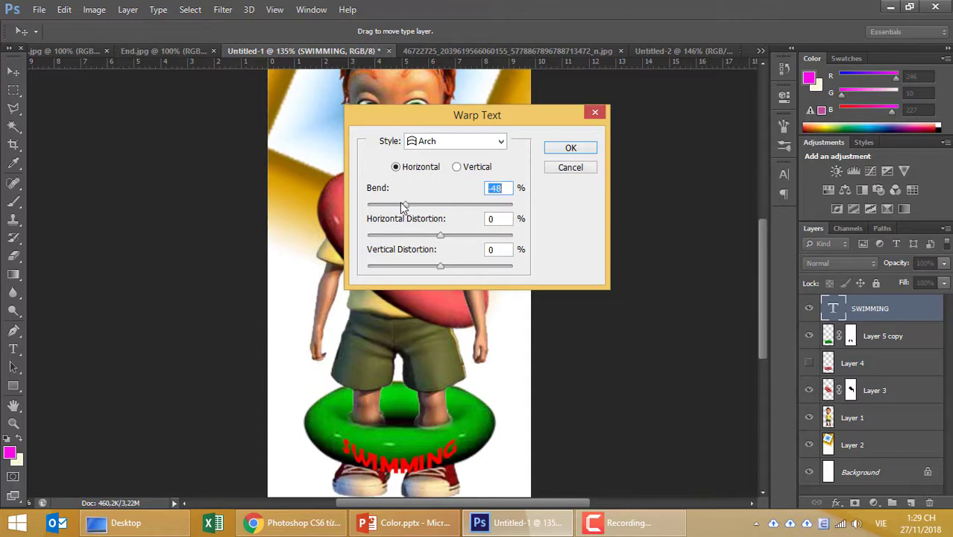
{"action": "left_click_drag", "start_coordinate": [415, 214], "coordinate": [425, 213]}
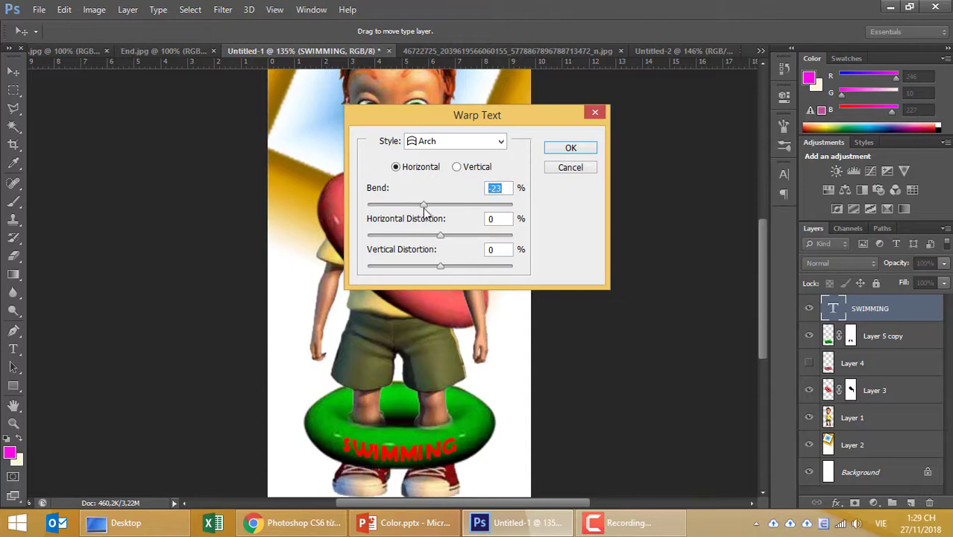
{"action": "left_click", "coordinate": [554, 149]}
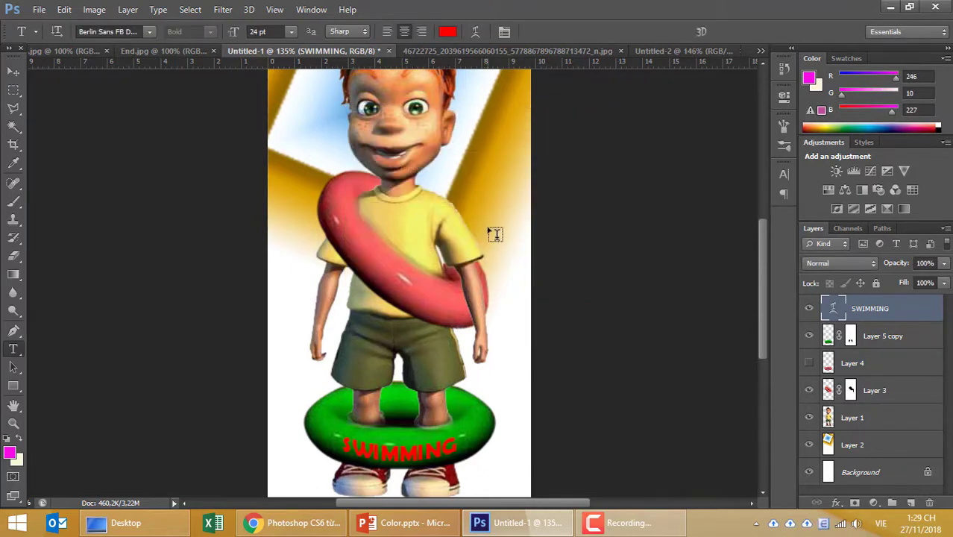
{"action": "left_click", "coordinate": [13, 71]}
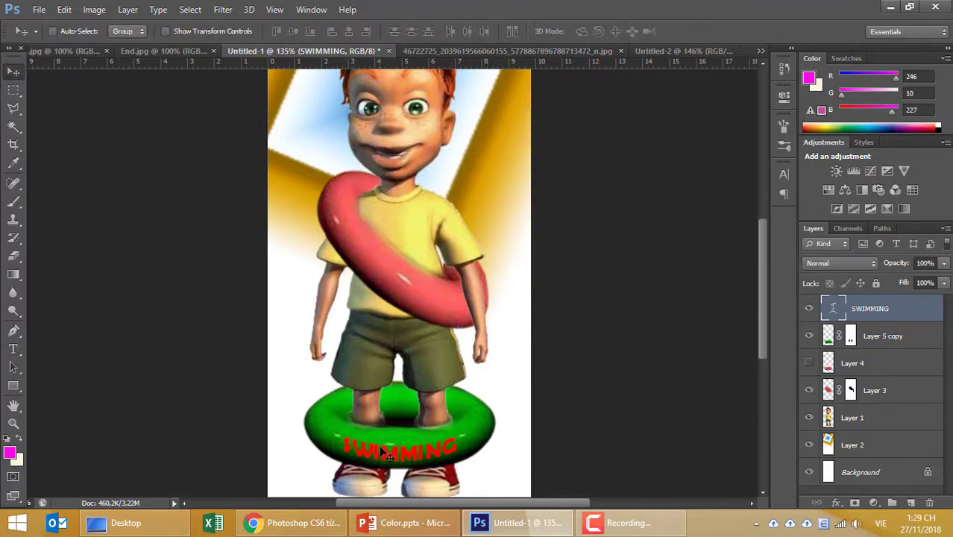
{"action": "left_click_drag", "start_coordinate": [387, 454], "coordinate": [377, 450]}
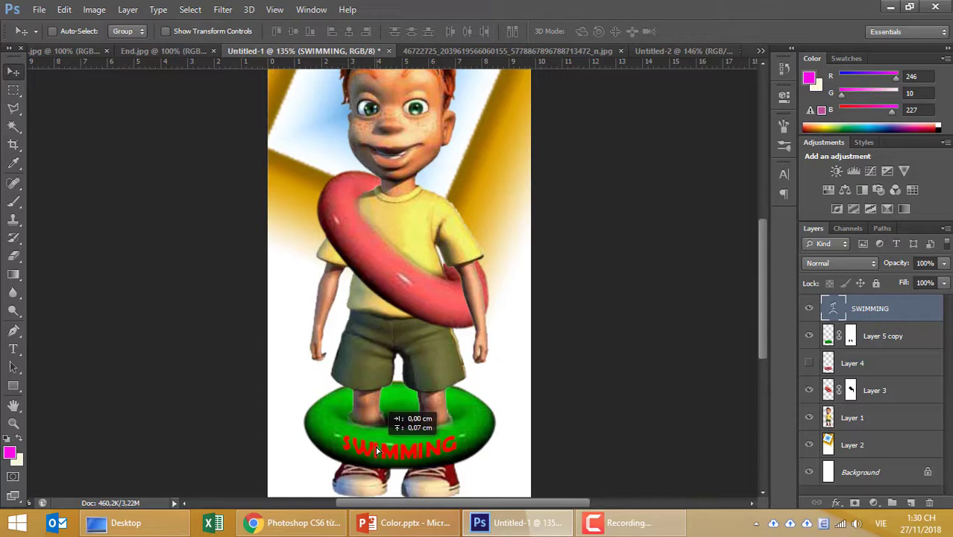
- Give the SWIMMING layer a Bevel & Emboss effect in Emboss style, then compare with End.jpg
{"action": "right_click", "coordinate": [888, 319]}
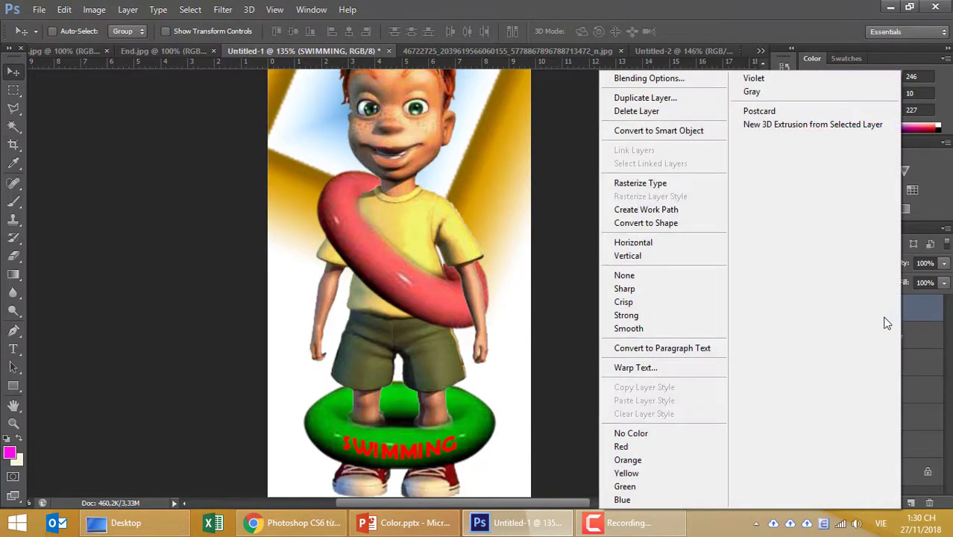
{"action": "left_click", "coordinate": [649, 78]}
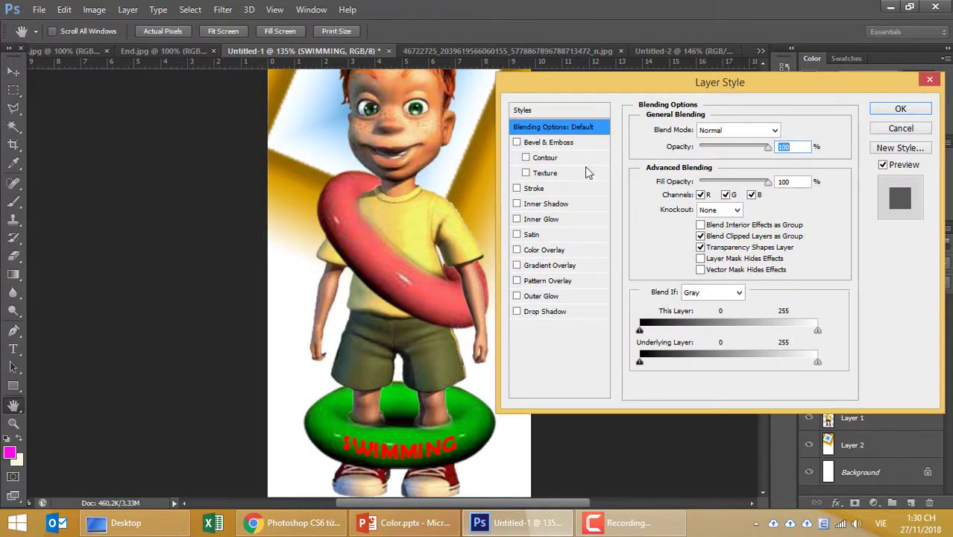
{"action": "left_click", "coordinate": [555, 142]}
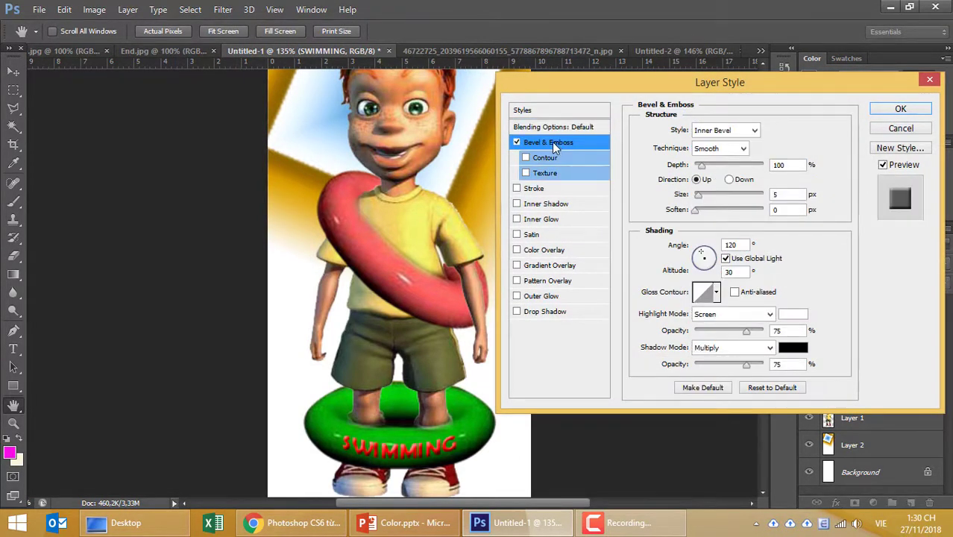
{"action": "left_click", "coordinate": [735, 130]}
{"action": "left_click", "coordinate": [720, 164]}
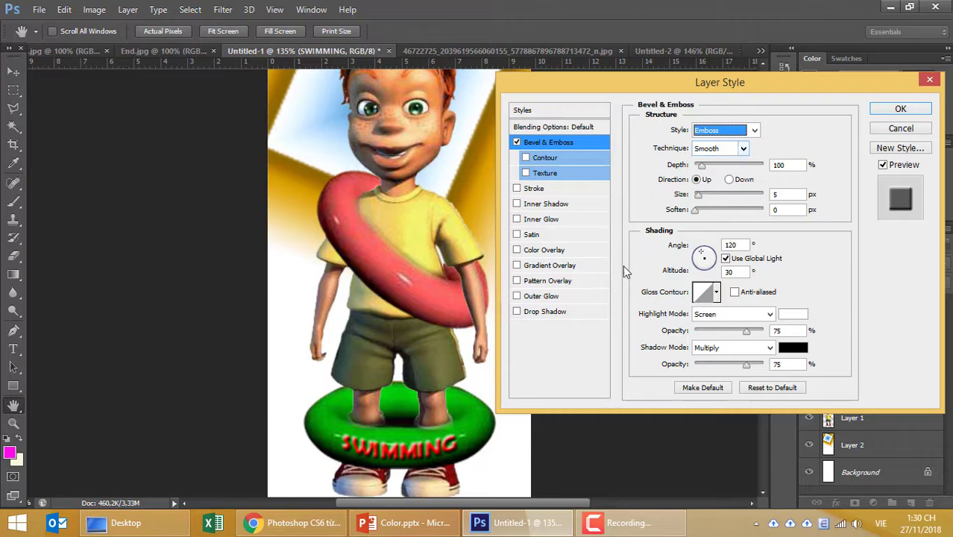
{"action": "left_click", "coordinate": [900, 109]}
{"action": "left_click", "coordinate": [125, 51]}
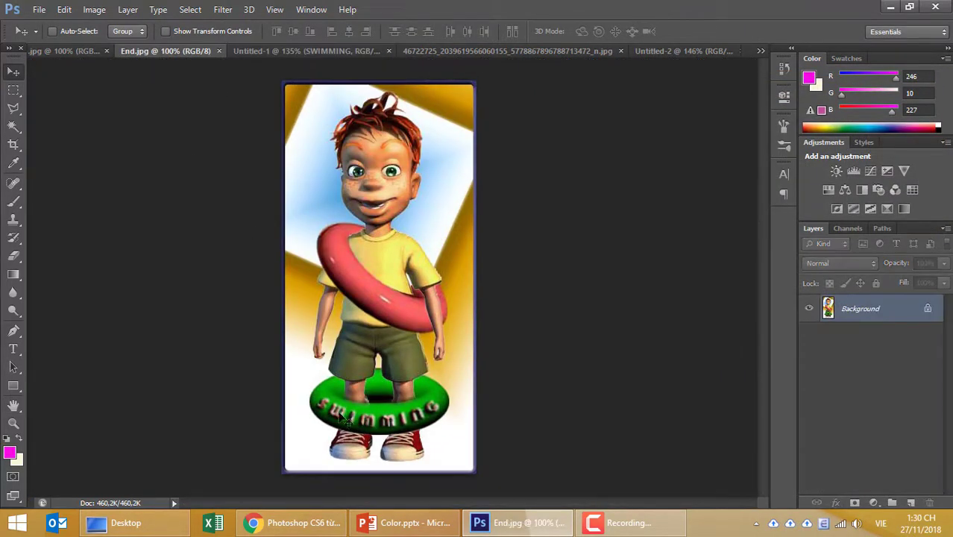
{"action": "left_click", "coordinate": [314, 50]}
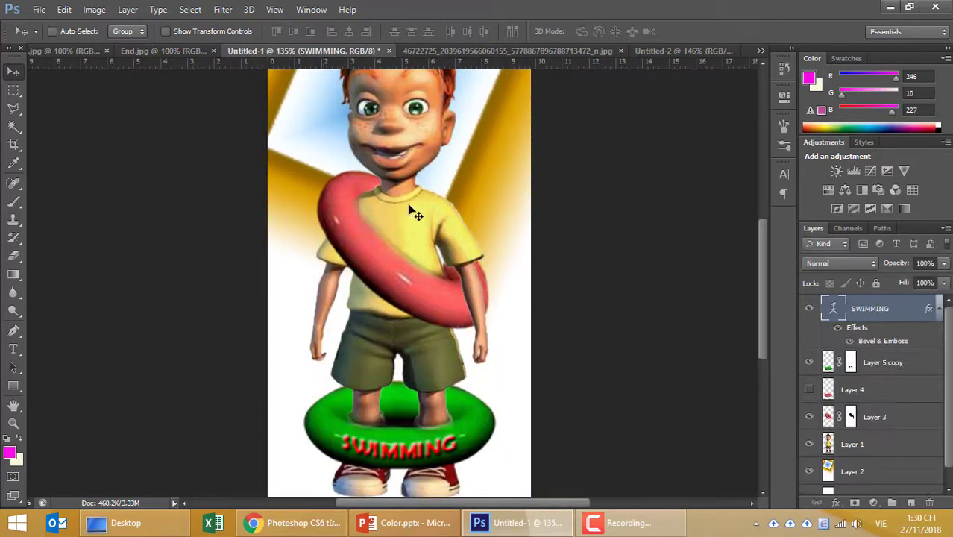
- Enable a Color Overlay effect on the SWIMMING layer in Blending Options
{"action": "right_click", "coordinate": [888, 306]}
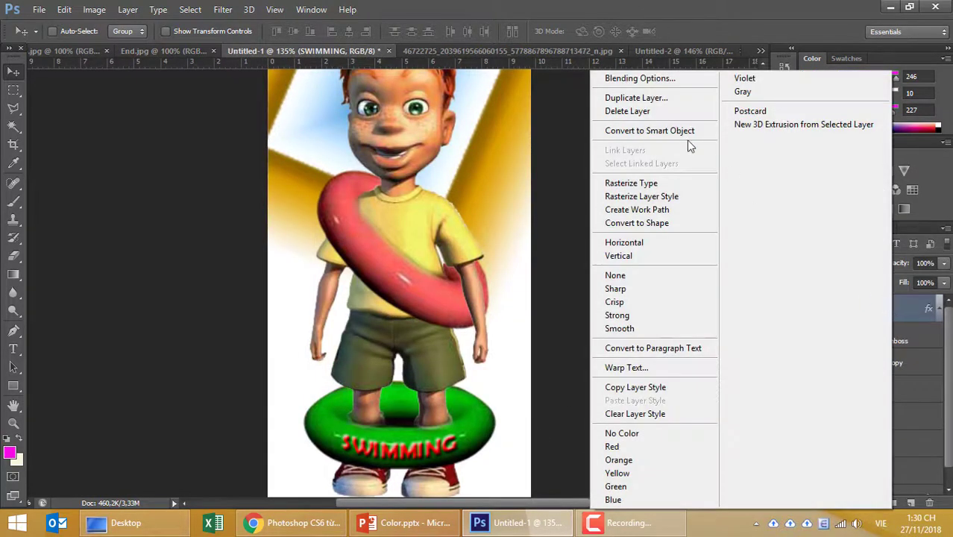
{"action": "left_click", "coordinate": [625, 80]}
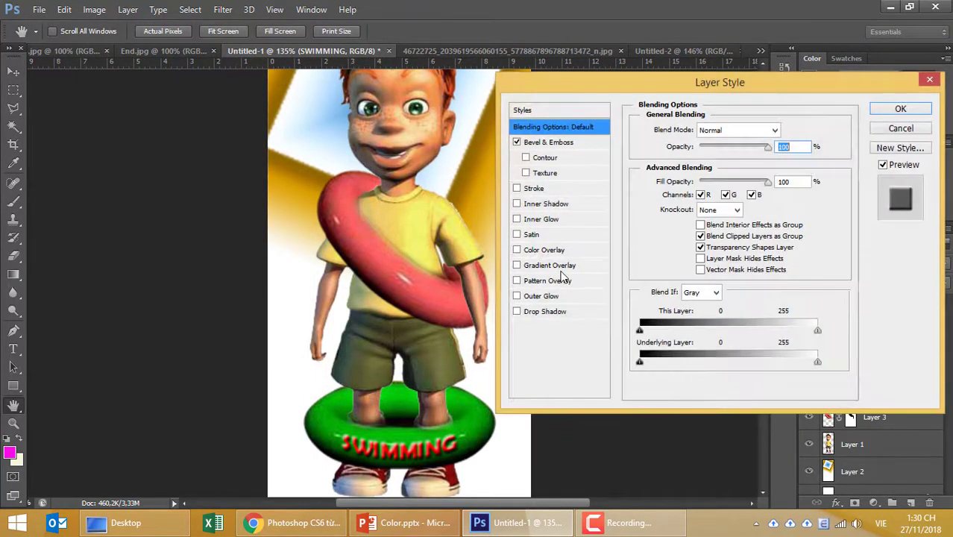
{"action": "left_click", "coordinate": [531, 251]}
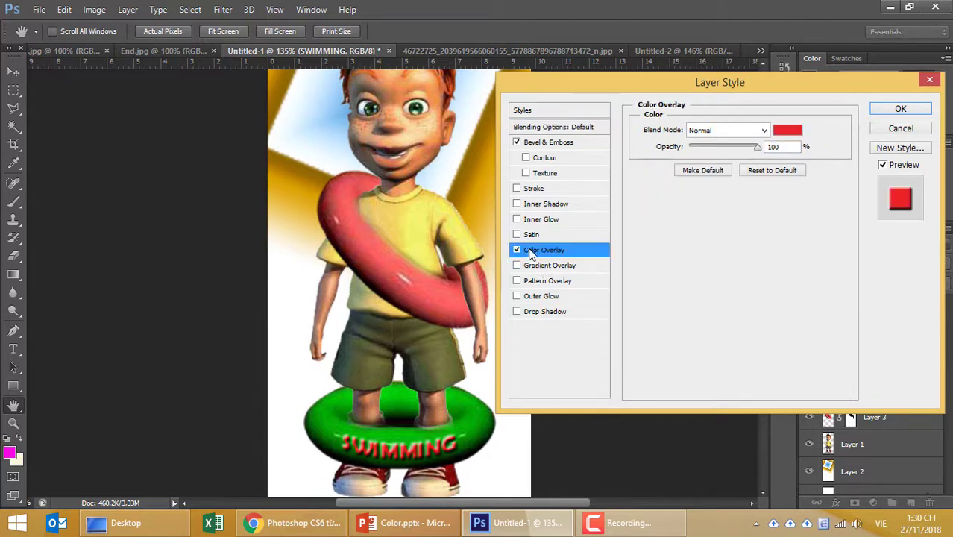
{"action": "left_click", "coordinate": [787, 133]}
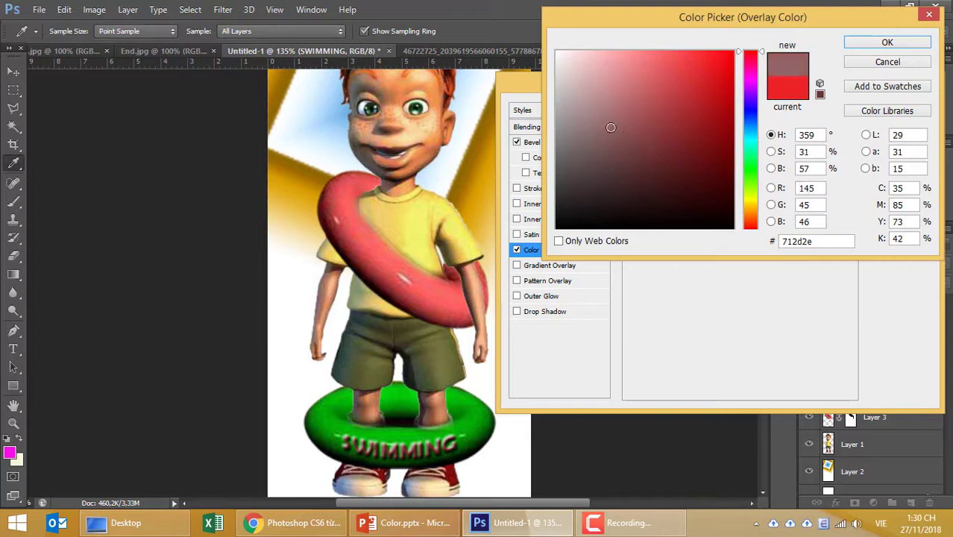
- Set the overlay colour to a bright magenta-pink, apply the styles, and zoom out
{"action": "mouse_move", "coordinate": [662, 151]}
{"action": "left_mouse_down"}
{"action": "mouse_move", "coordinate": [608, 96]}
{"action": "mouse_move", "coordinate": [711, 152]}
{"action": "mouse_move", "coordinate": [706, 187]}
{"action": "mouse_move", "coordinate": [710, 83]}
{"action": "left_mouse_up"}
{"action": "left_click", "coordinate": [750, 196]}
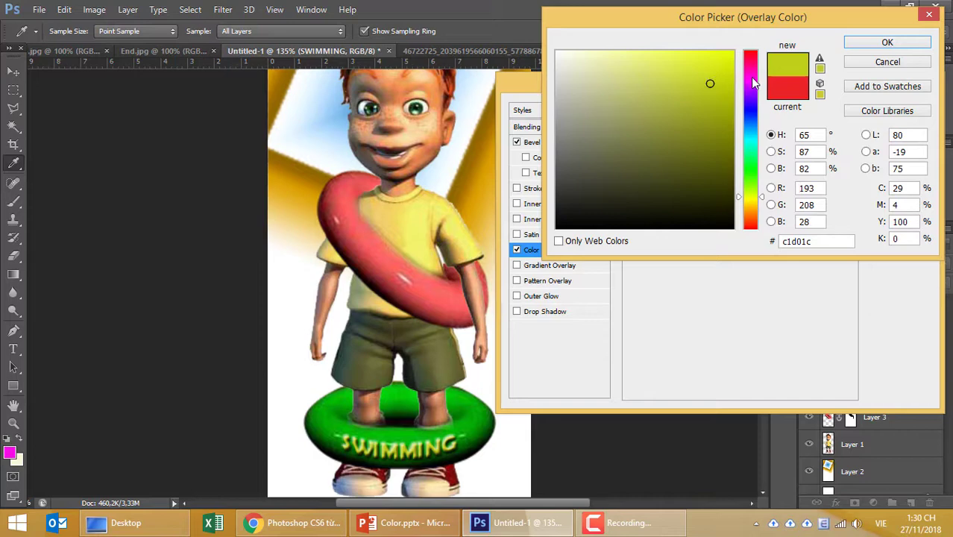
{"action": "left_click", "coordinate": [751, 98]}
{"action": "left_click", "coordinate": [749, 65]}
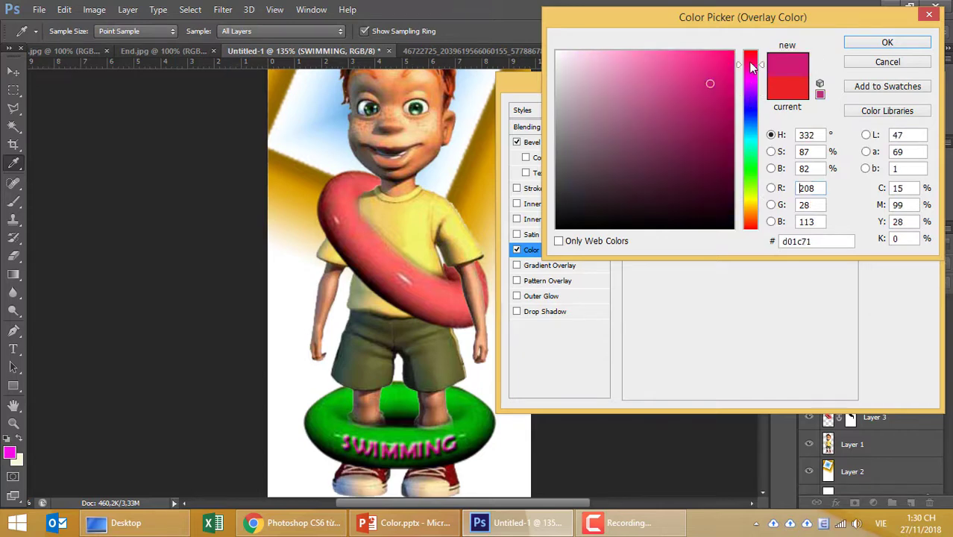
{"action": "left_click", "coordinate": [720, 60]}
{"action": "left_click", "coordinate": [866, 43]}
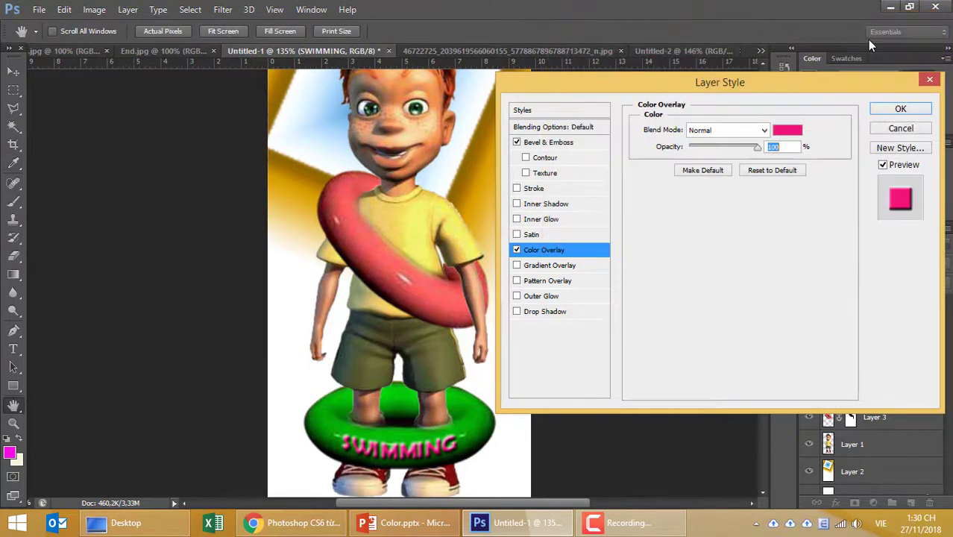
{"action": "left_click", "coordinate": [900, 108]}
{"action": "scroll", "coordinate": [500, 433], "scroll_direction": "down", "scroll_amount": 1}
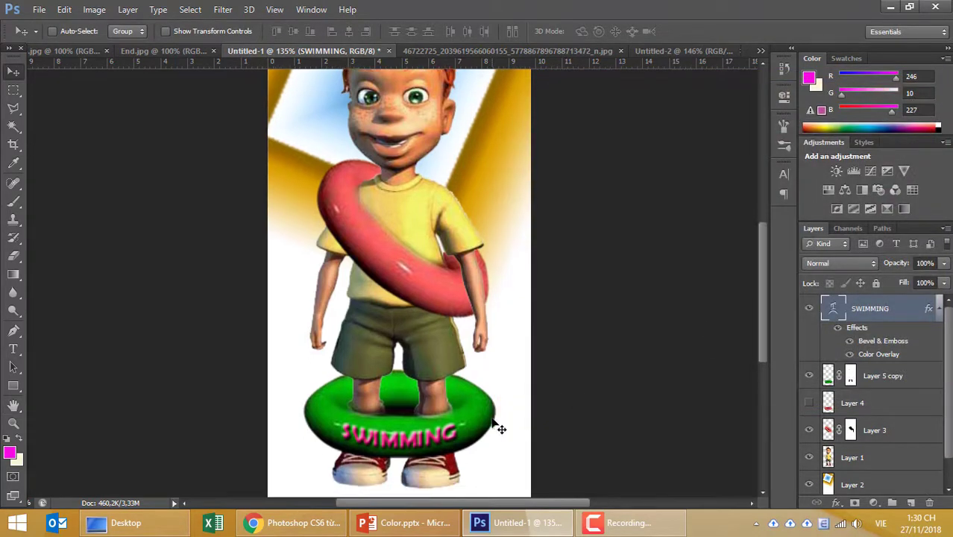
{"action": "scroll", "coordinate": [499, 433], "scroll_direction": "down", "scroll_amount": 1}
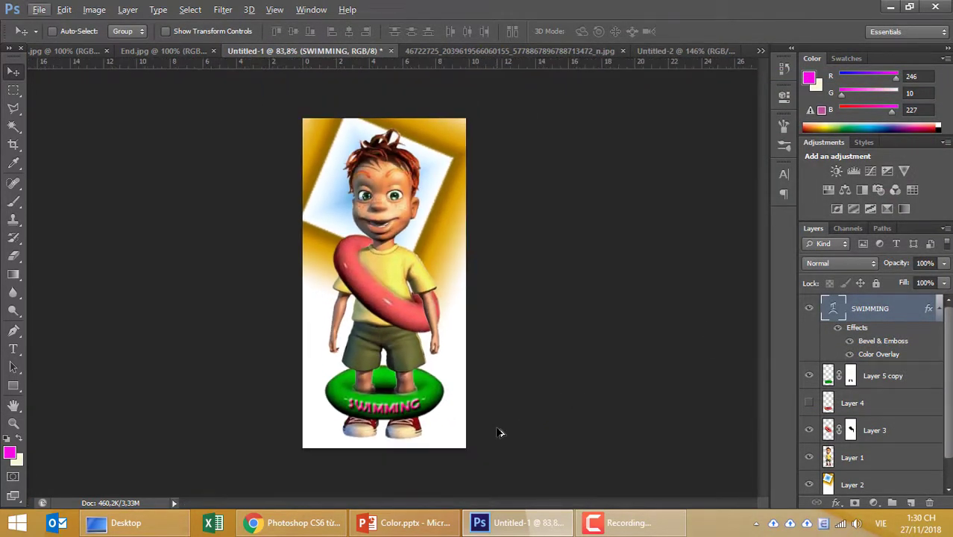